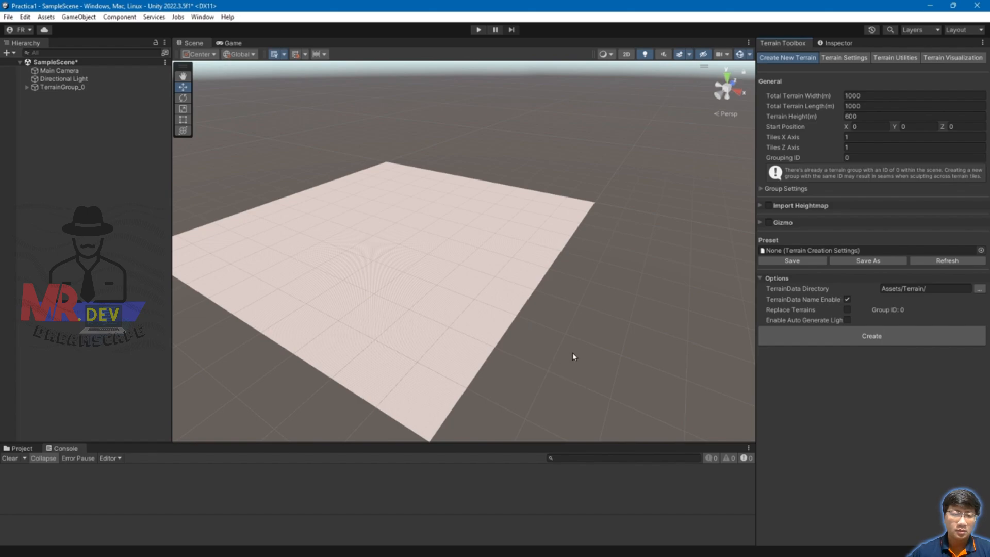
Select the terrain tile in the scene and activate Paint Terrain mode for it in the Inspector.
alt+drag(574, 357, 518, 390)
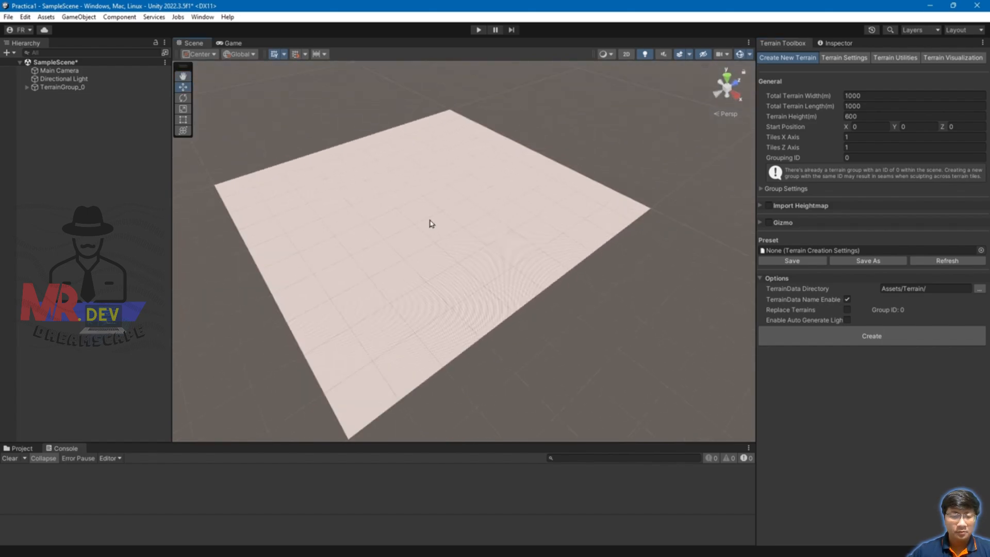
click(405, 216)
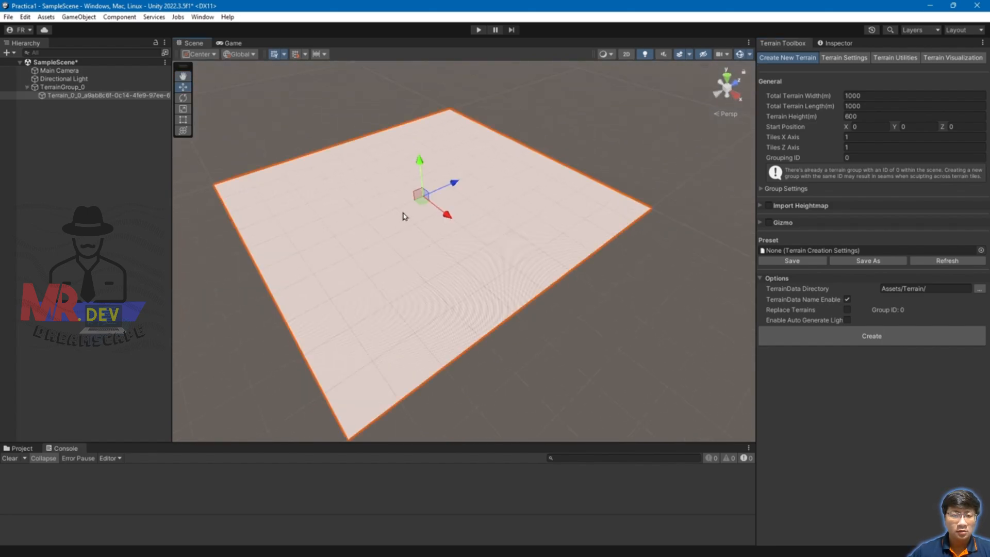
click(836, 43)
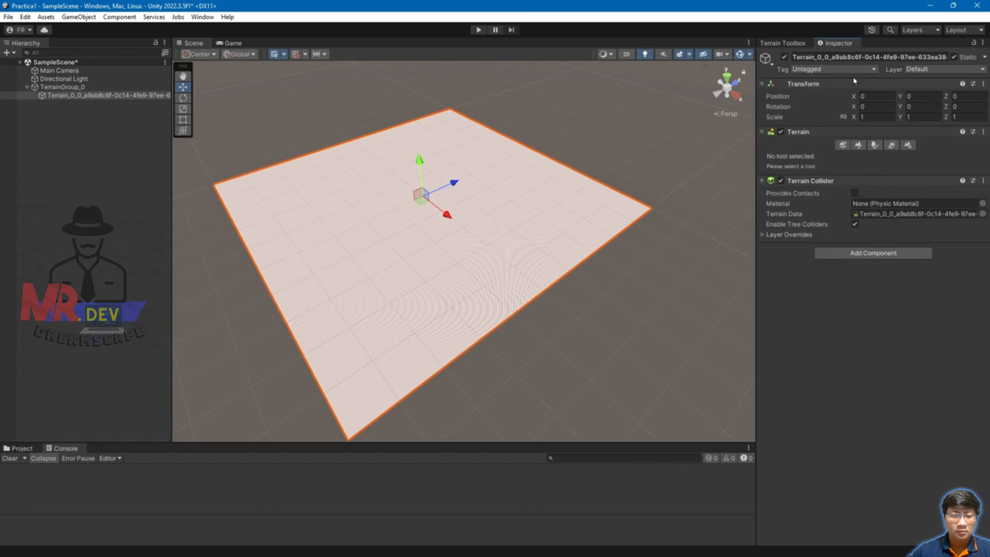
click(843, 146)
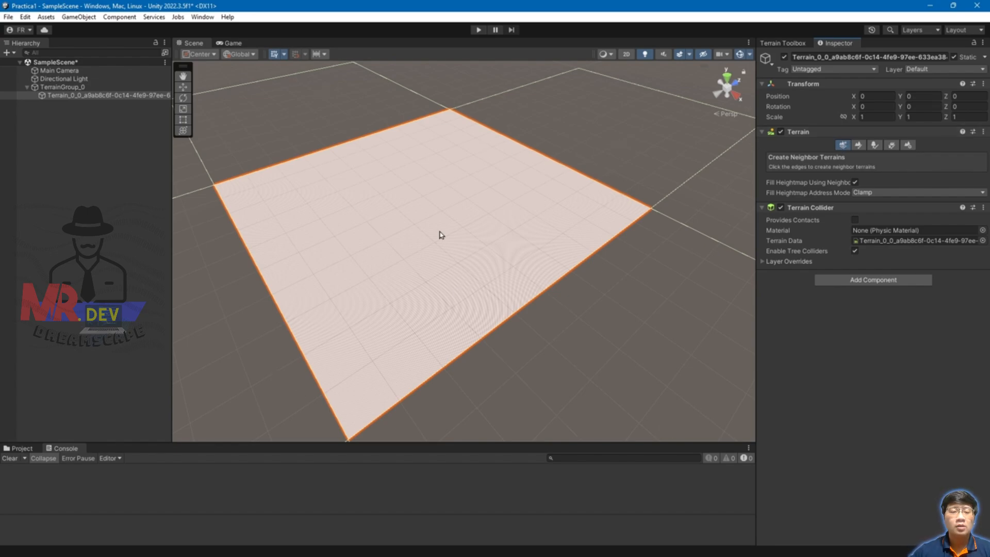
click(859, 145)
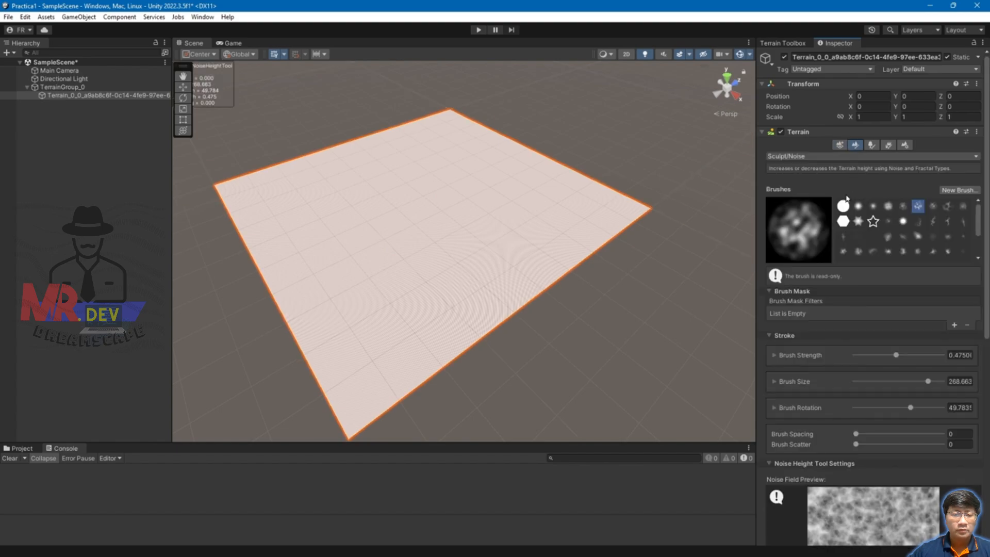
Switch the paint tool to Set Height and choose the hollow star brush.
click(811, 157)
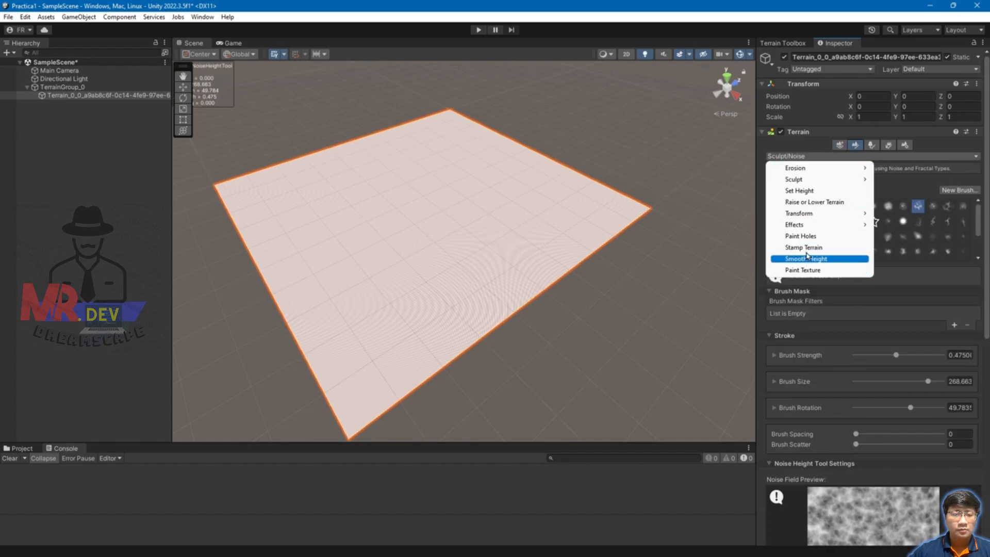
mouse_move(808, 173)
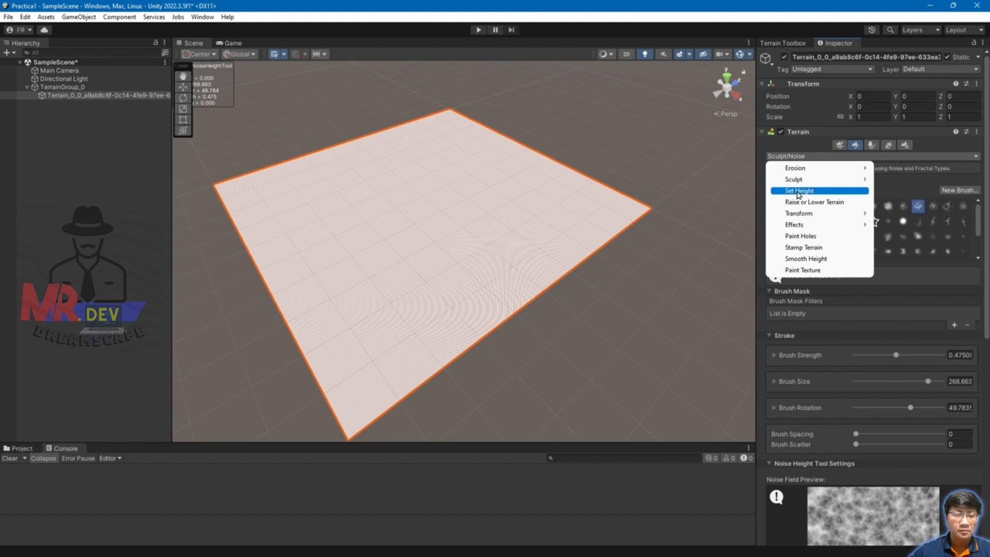
click(801, 192)
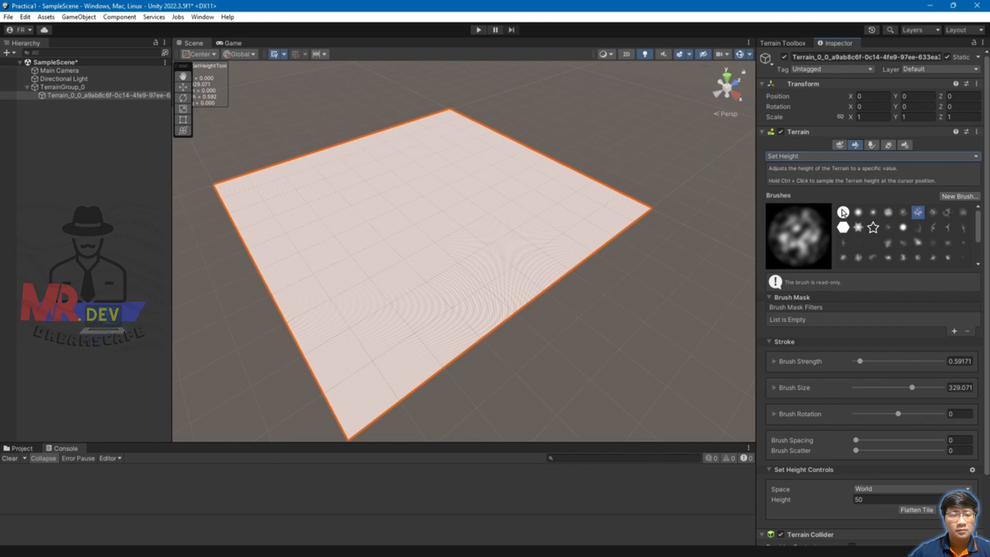
click(843, 212)
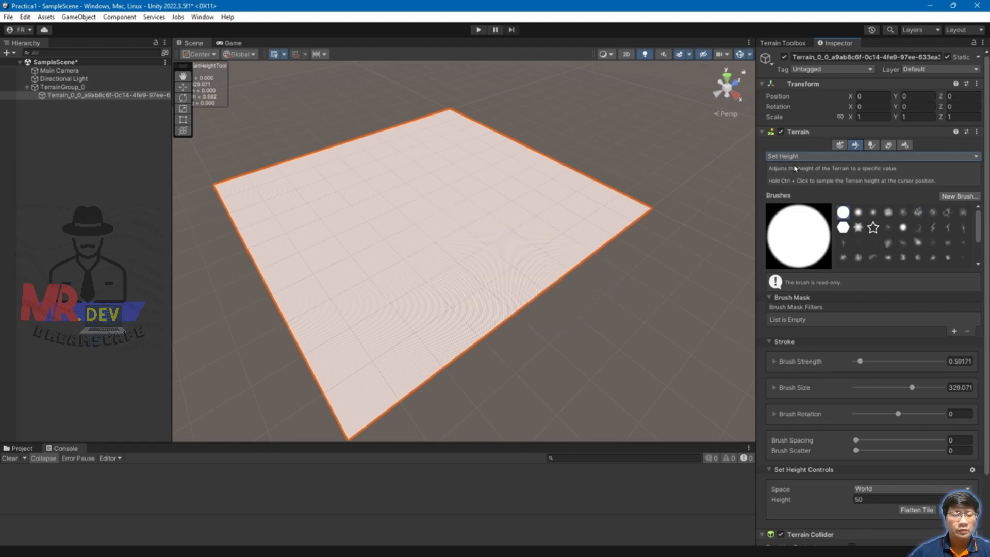
scroll(816, 335, down, 1)
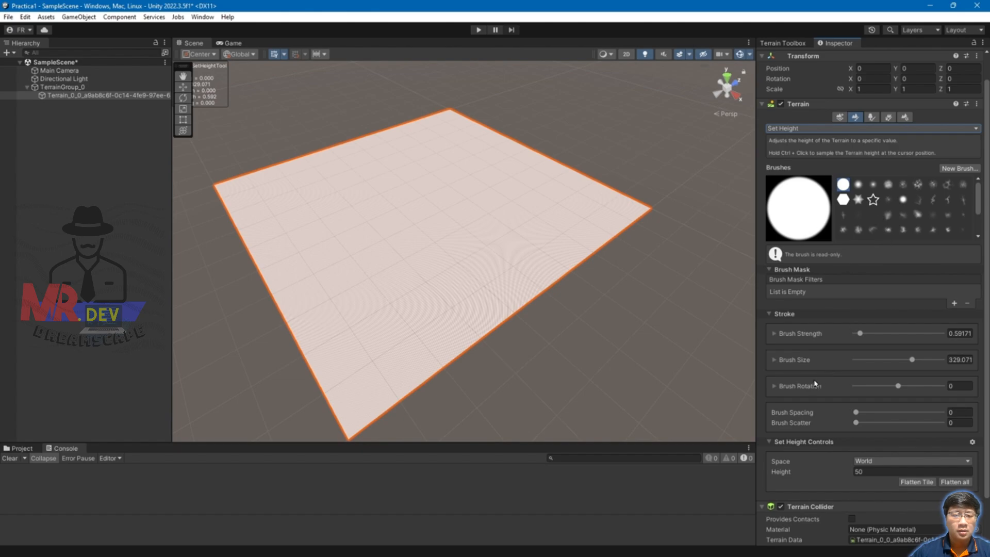
click(872, 201)
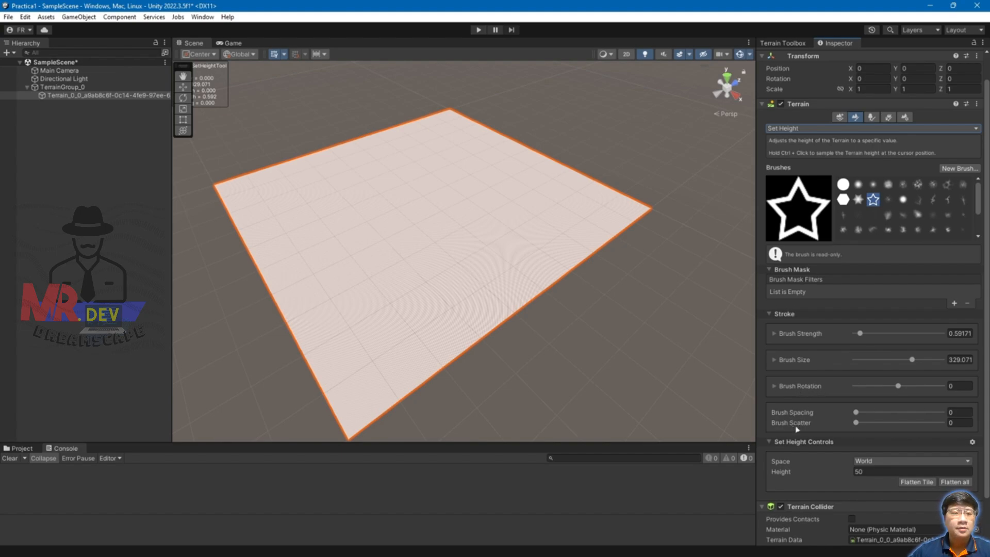
Compare the Set Height tool's Height value with Terrain Height in the mesh resolution settings, and return to painting.
click(863, 471)
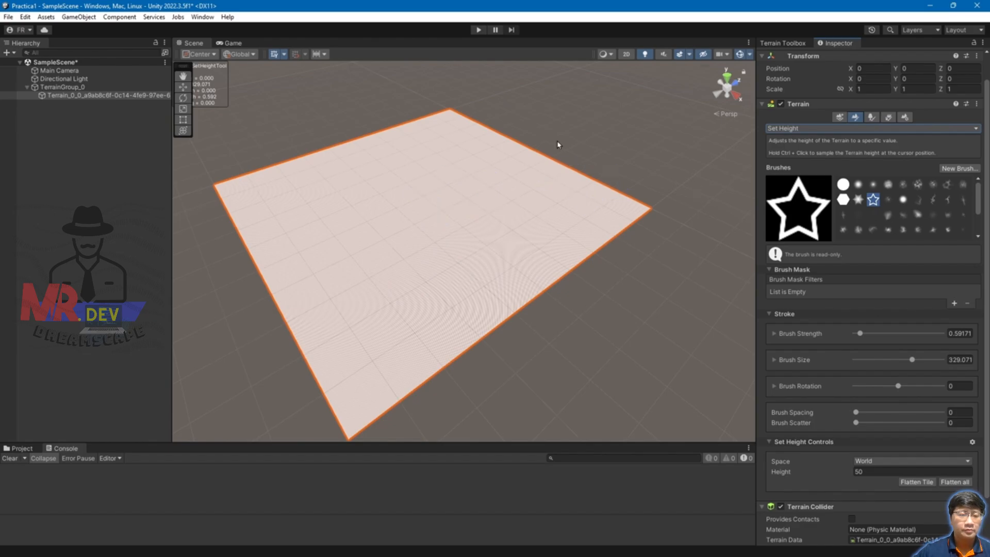
click(906, 118)
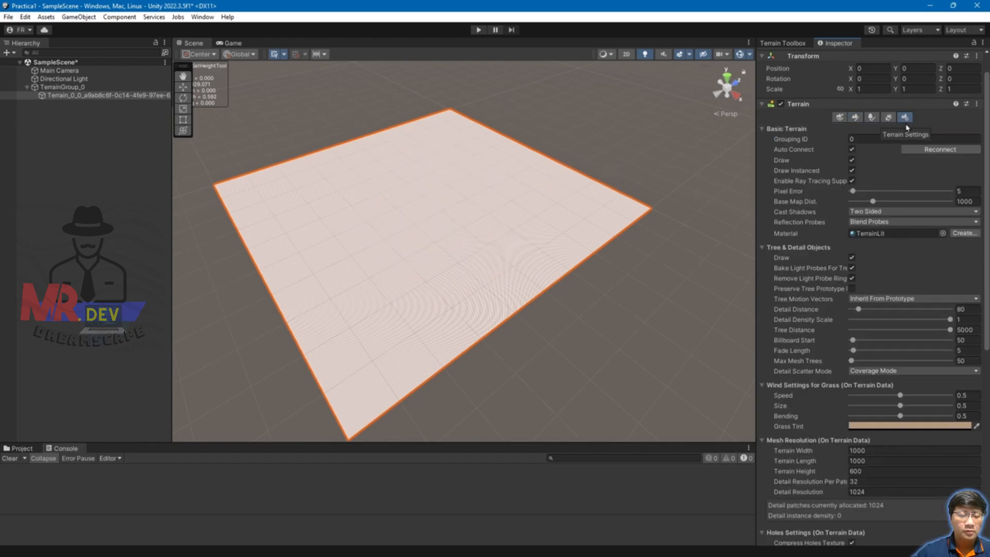
click(860, 471)
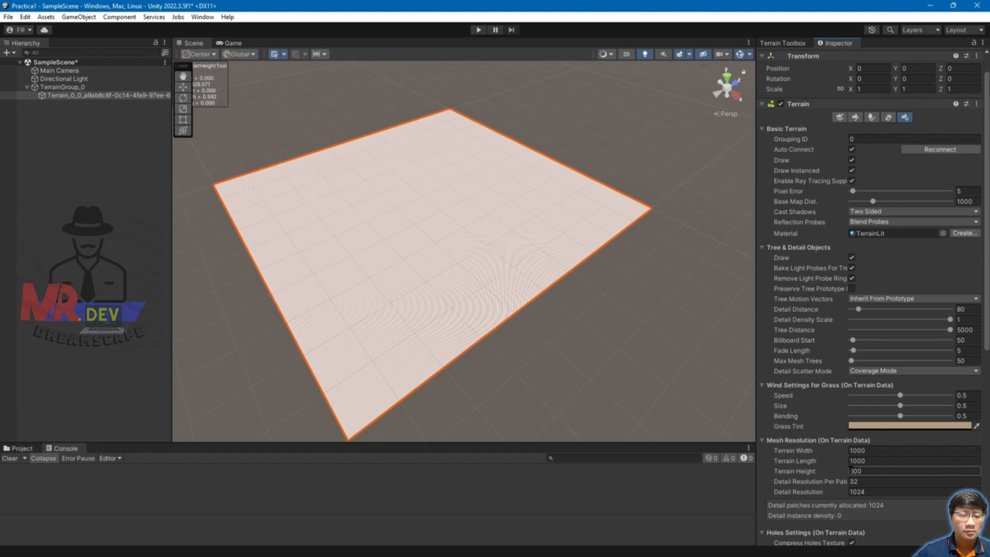
click(856, 117)
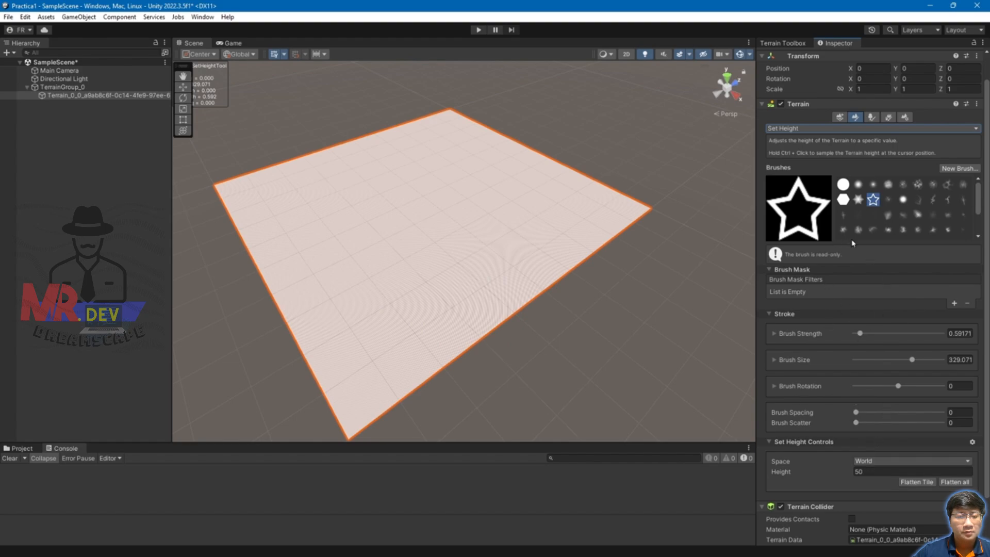
Paint a raised area near the terrain's middle with Set Height at 50 and stamp faint stars around it.
mouse_move(361, 240)
mouse_down()
mouse_move(419, 250)
mouse_move(418, 236)
mouse_move(443, 220)
mouse_move(386, 188)
mouse_move(361, 217)
mouse_up()
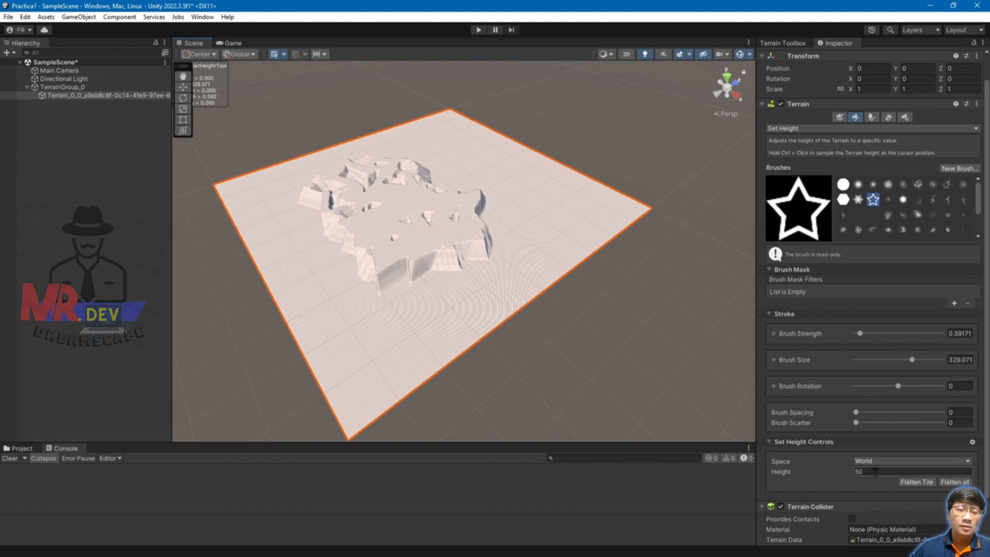
click(411, 326)
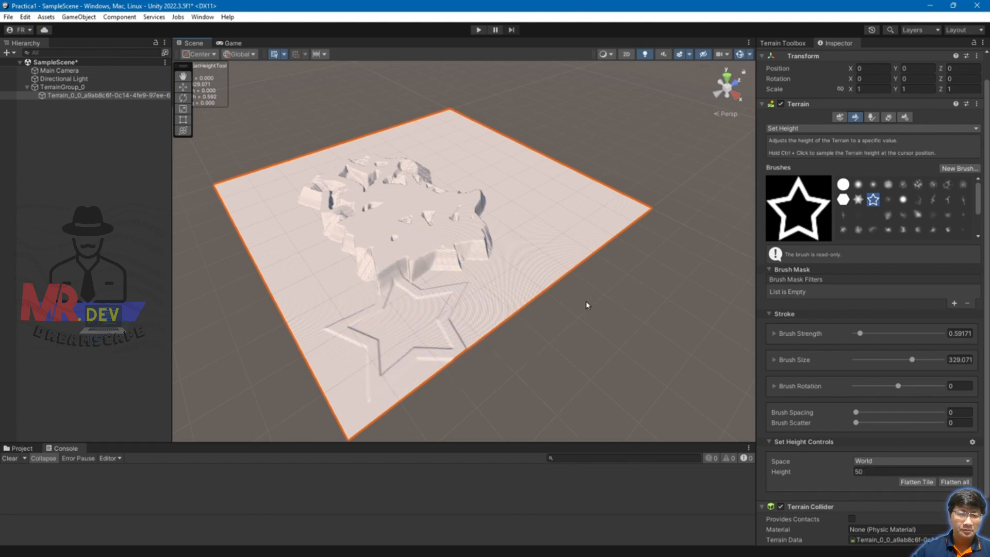
click(502, 283)
click(548, 227)
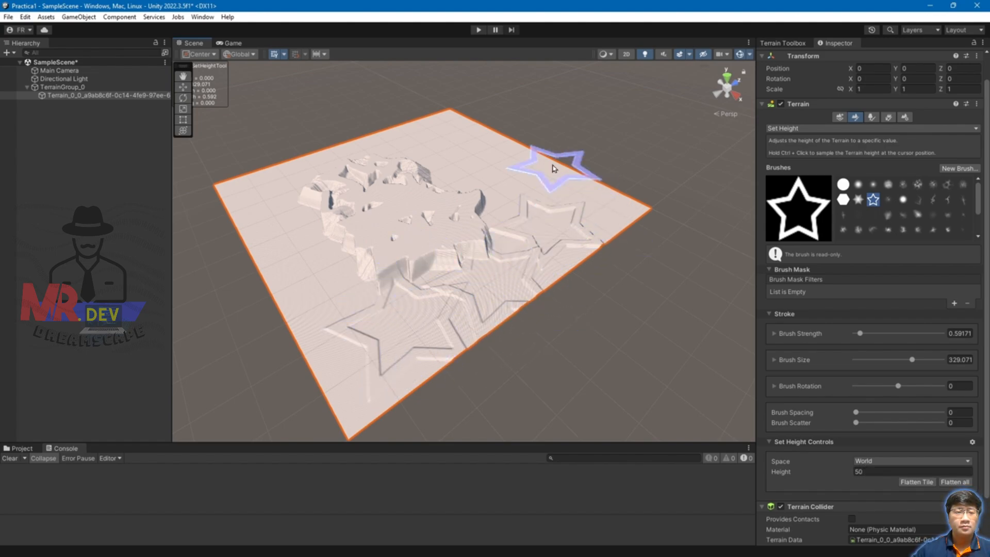
click(515, 166)
click(462, 150)
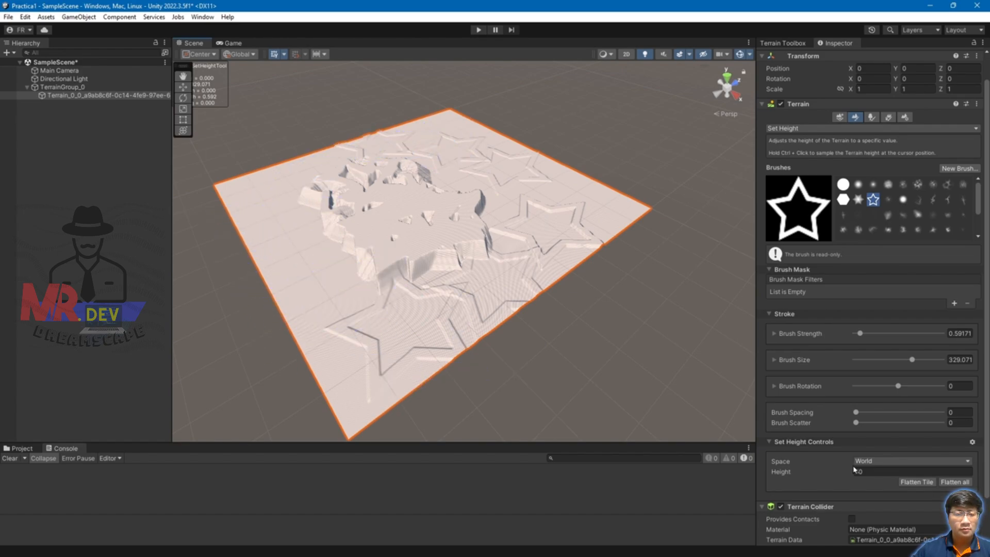
Set the brush strength to 10 and stamp raised stars all around the central plateau.
drag(860, 334, 966, 335)
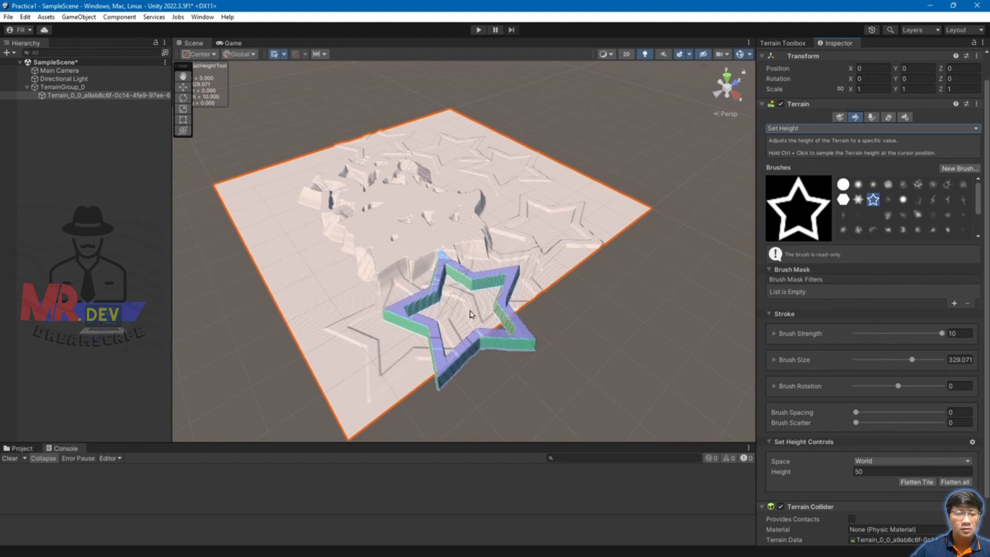
click(422, 292)
click(321, 270)
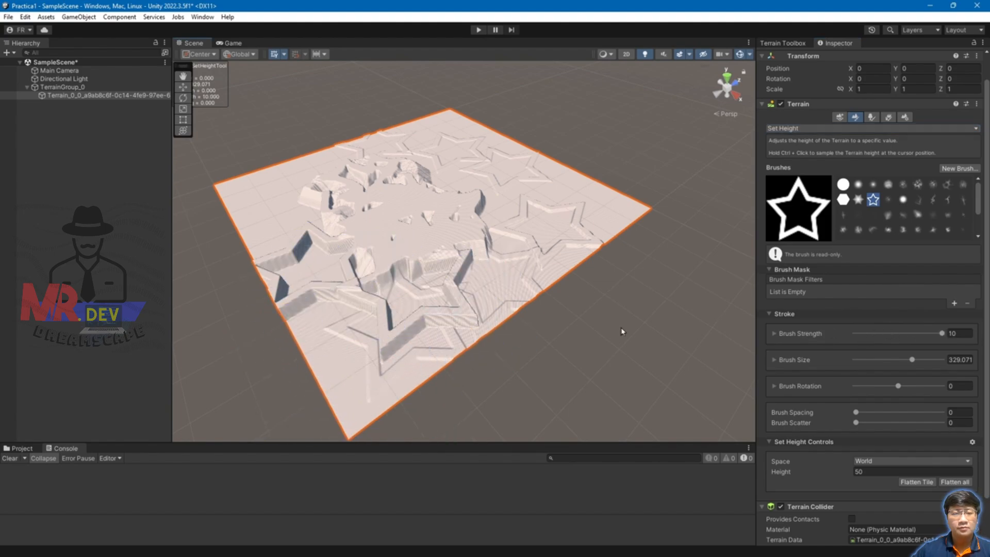
click(536, 203)
click(502, 161)
click(453, 154)
click(424, 168)
click(332, 161)
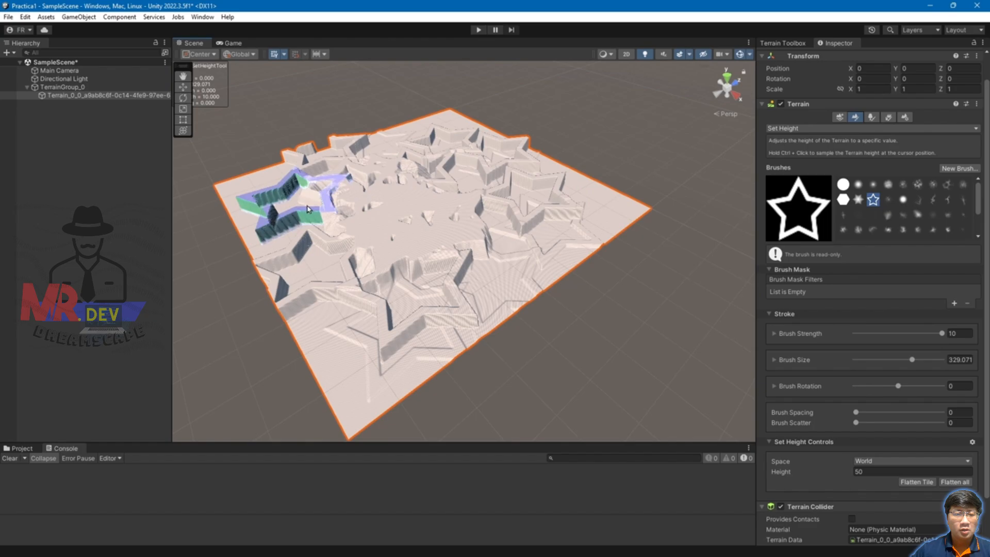
click(286, 210)
click(356, 285)
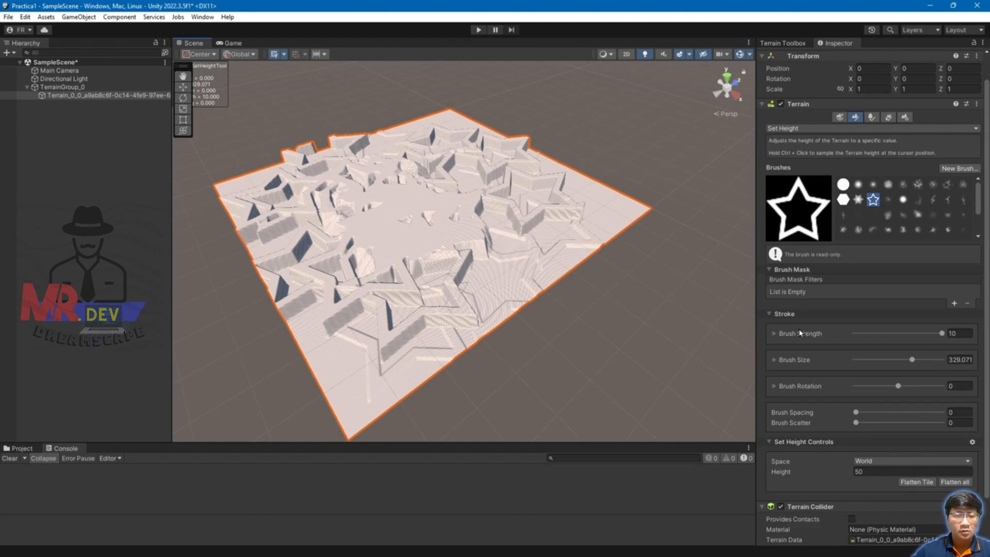
Adjust the brush interactively over the terrain to a size of about 303 and a rotation of about -51.
key(a)
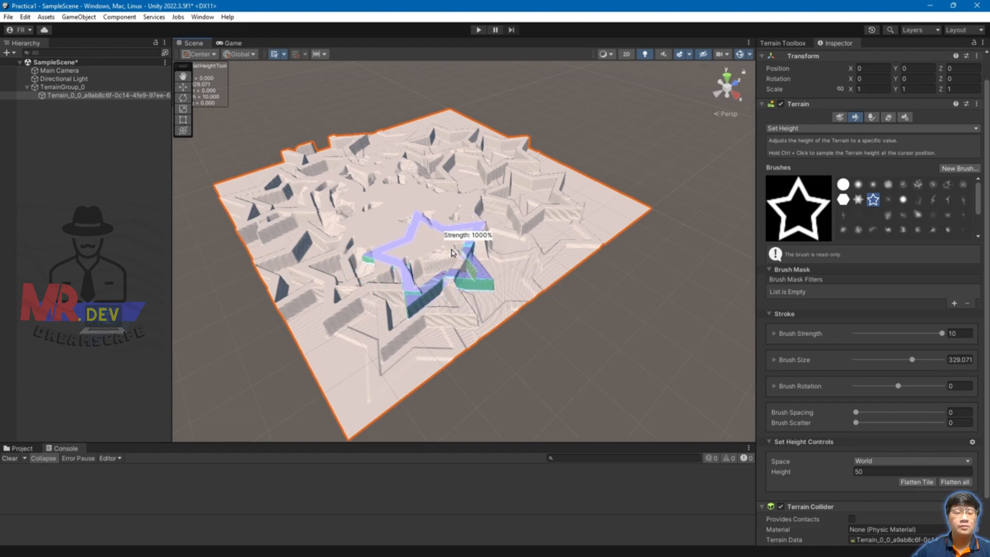
key(a)
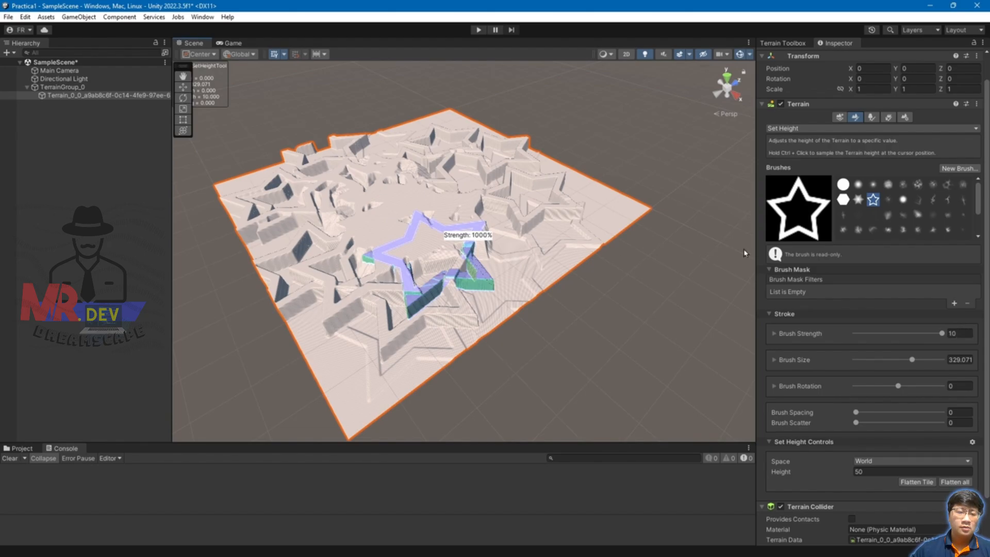
key(a)
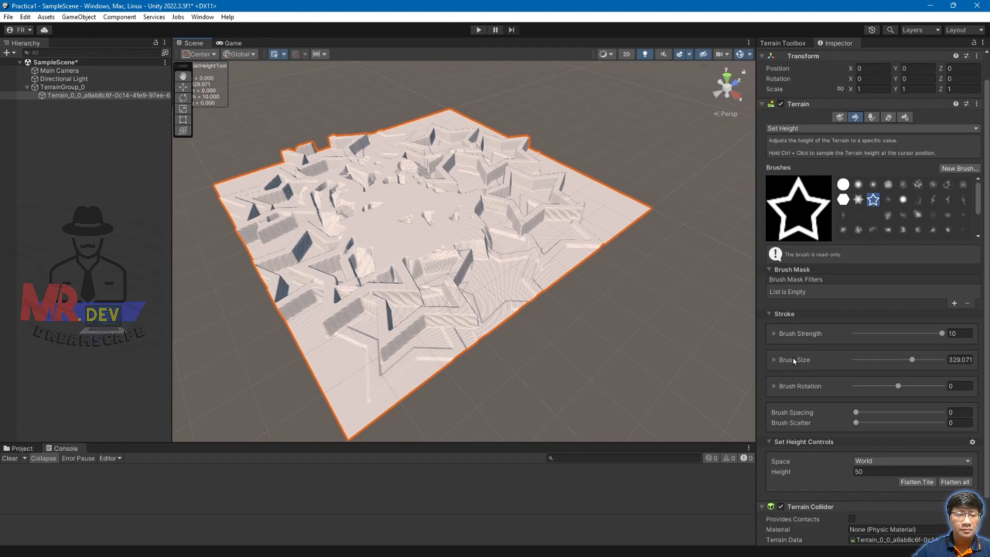
key(s)
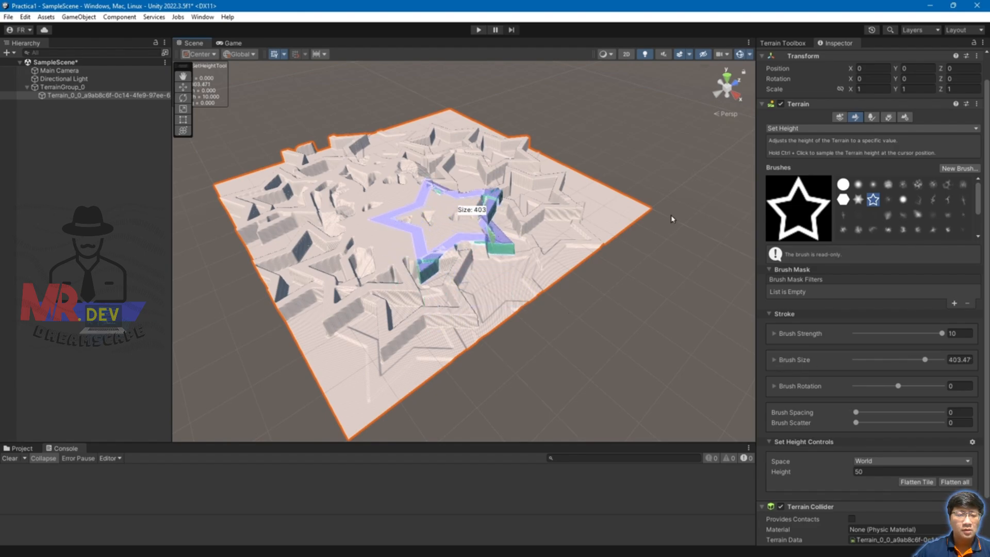
key(s)
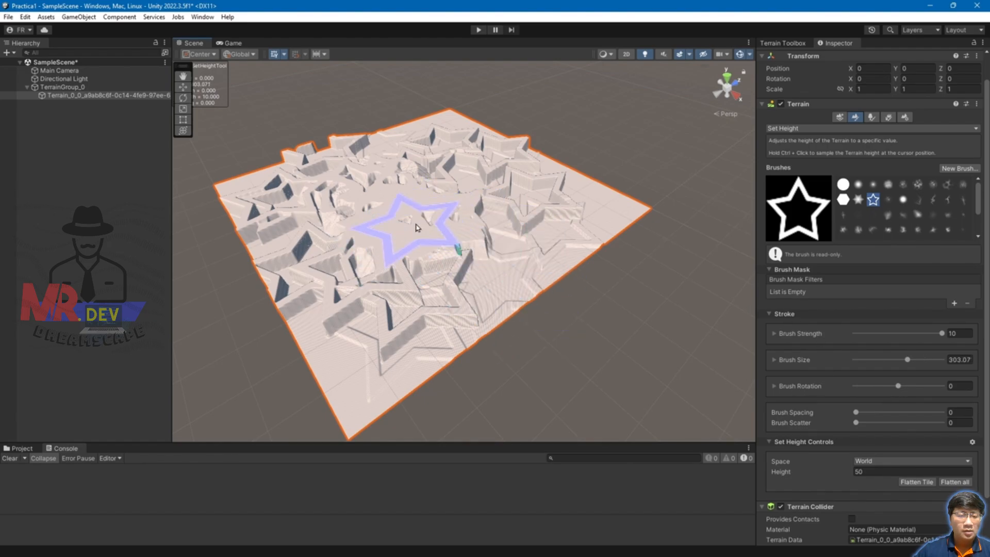
key(a)
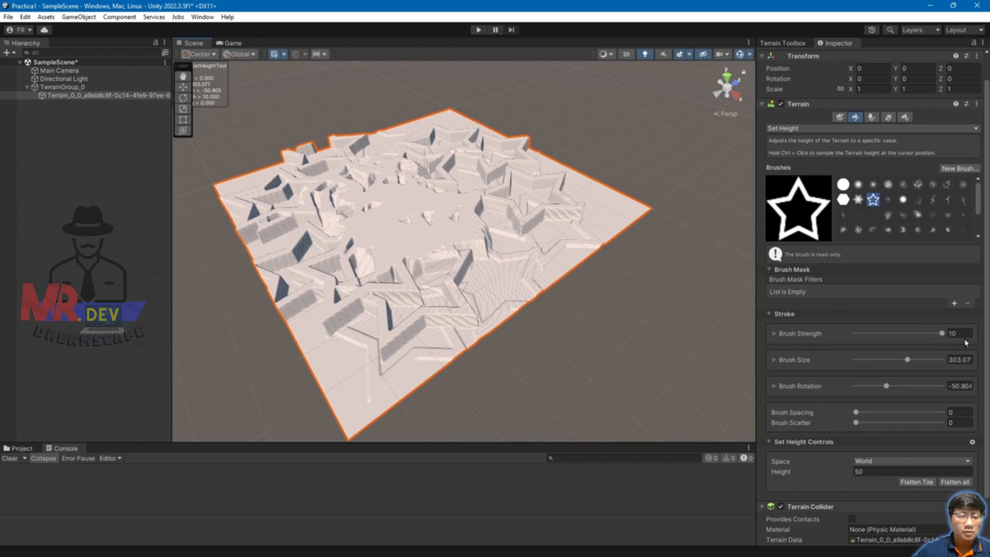
Set the brush strength's maximum to 1 and paint a star-brush stroke from the terrain's far-right corner along its near edge.
click(774, 334)
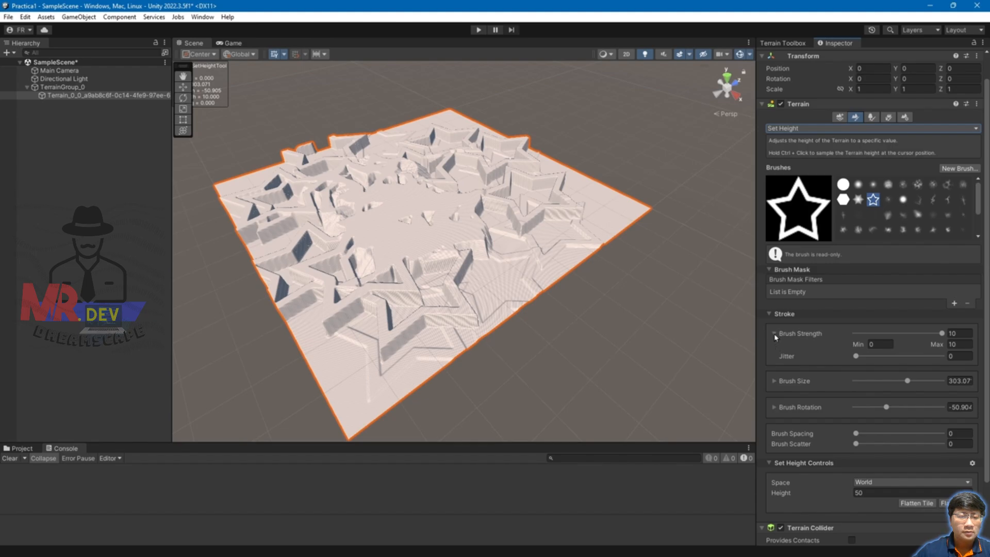
click(872, 345)
key(Tab)
text(1)
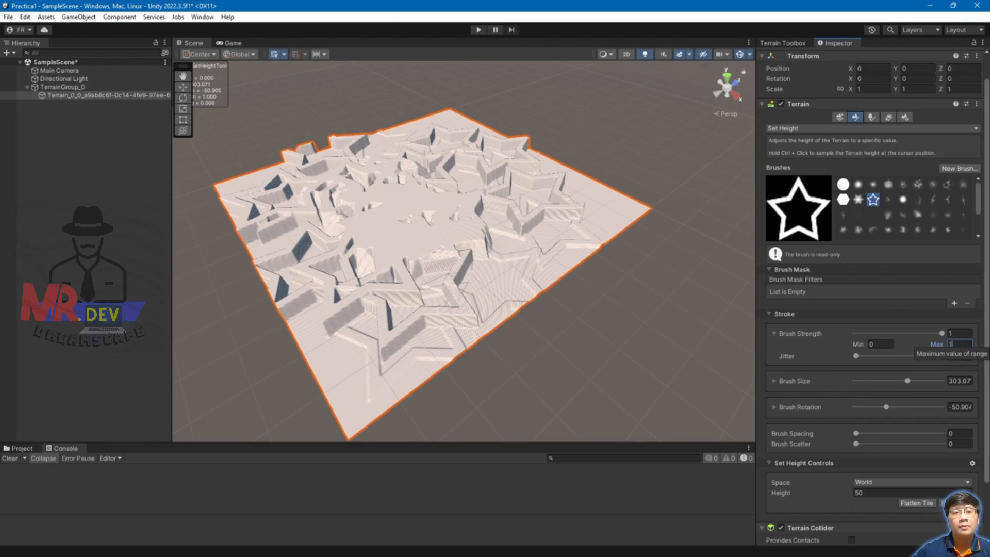
click(774, 334)
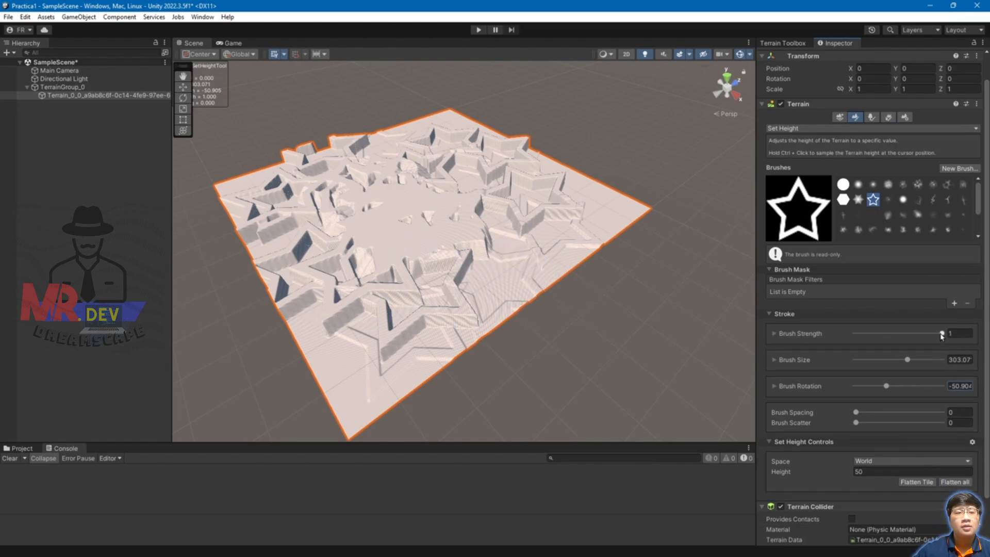
mouse_move(581, 227)
mouse_down()
mouse_move(605, 213)
mouse_move(405, 235)
mouse_move(513, 287)
mouse_move(453, 331)
mouse_up()
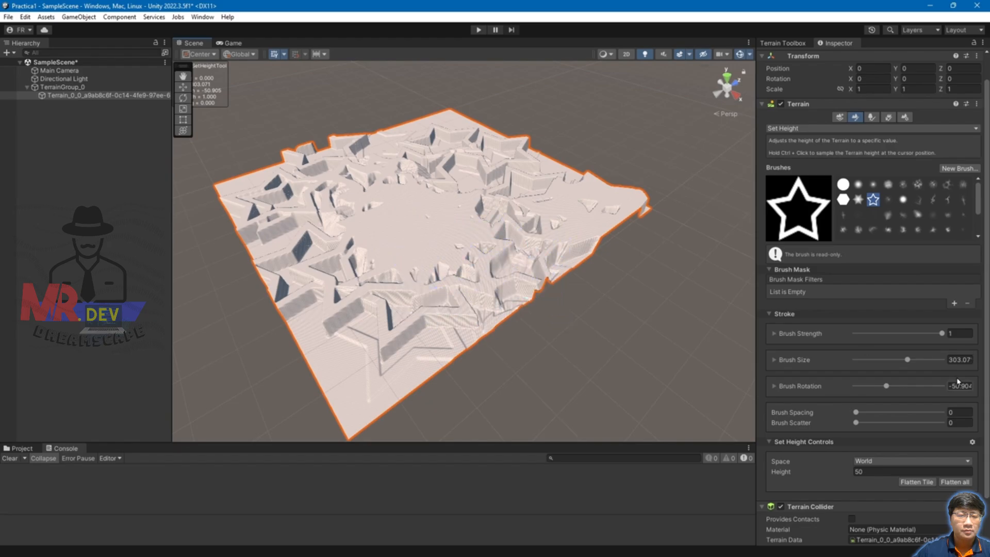
Set the maximum of the brush size range to 1000.
click(775, 360)
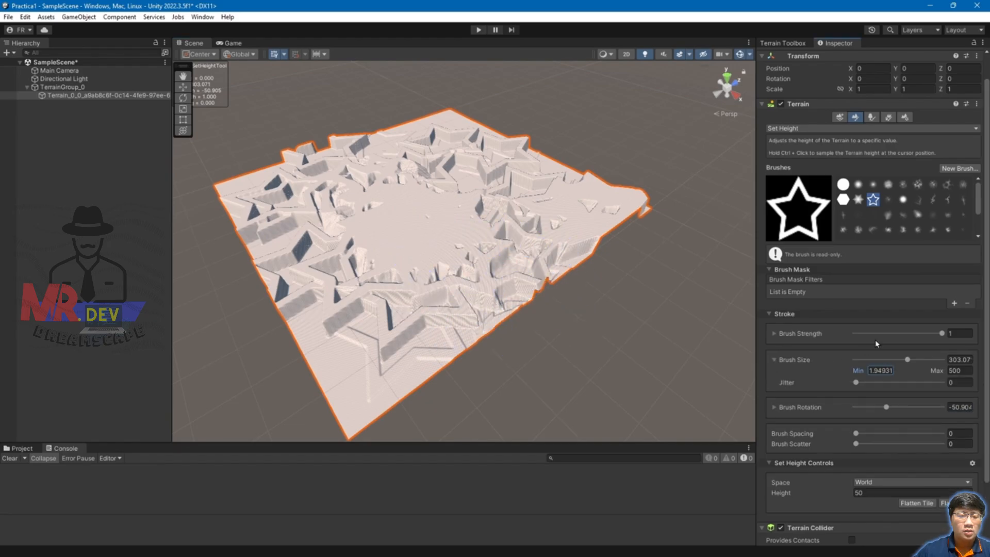
click(964, 370)
text(1000)
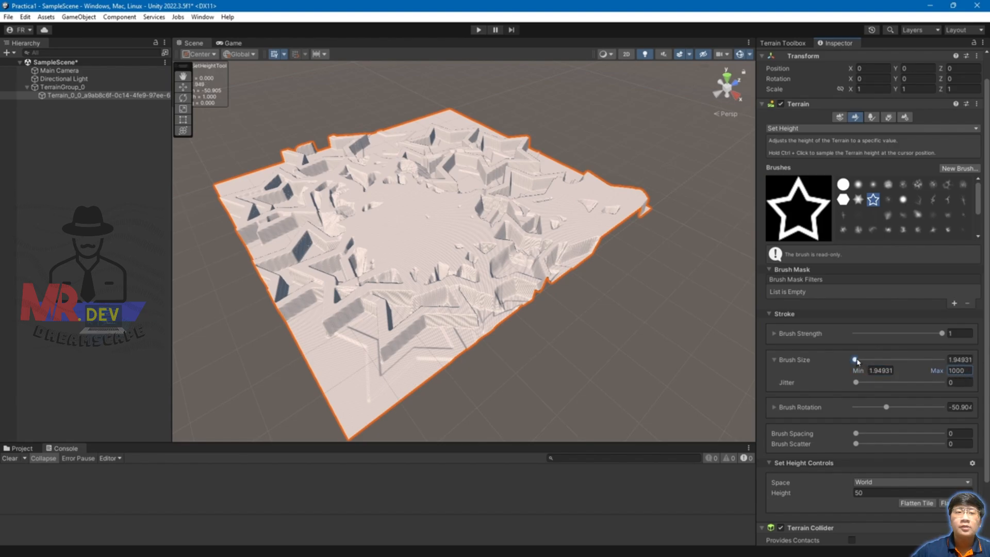
Raise the brush size to 1000 and paint over the middle of the terrain until the whole tile is level.
drag(857, 362, 942, 361)
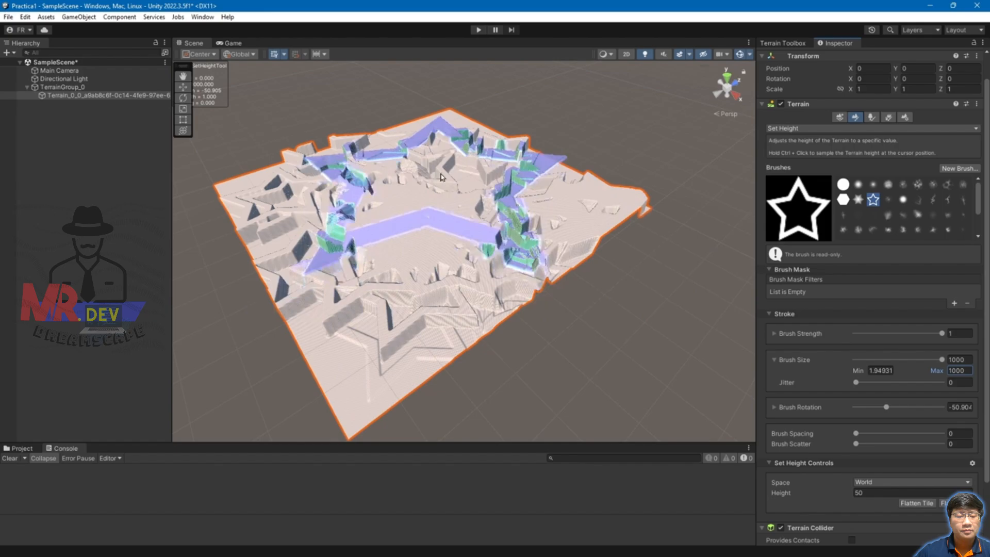
mouse_move(440, 177)
mouse_down()
mouse_move(330, 272)
mouse_move(342, 144)
mouse_move(488, 187)
mouse_move(457, 150)
mouse_move(564, 185)
mouse_move(340, 148)
mouse_move(265, 163)
mouse_move(449, 199)
mouse_up()
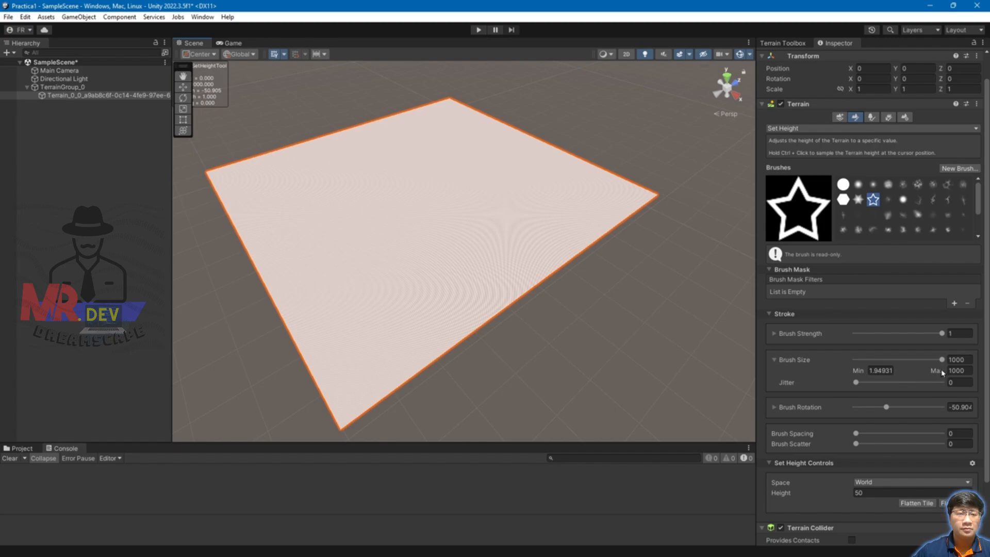
Try brush size range maximums of 10 and 1000, adjusting the brush size to about 250 in the larger range.
click(955, 370)
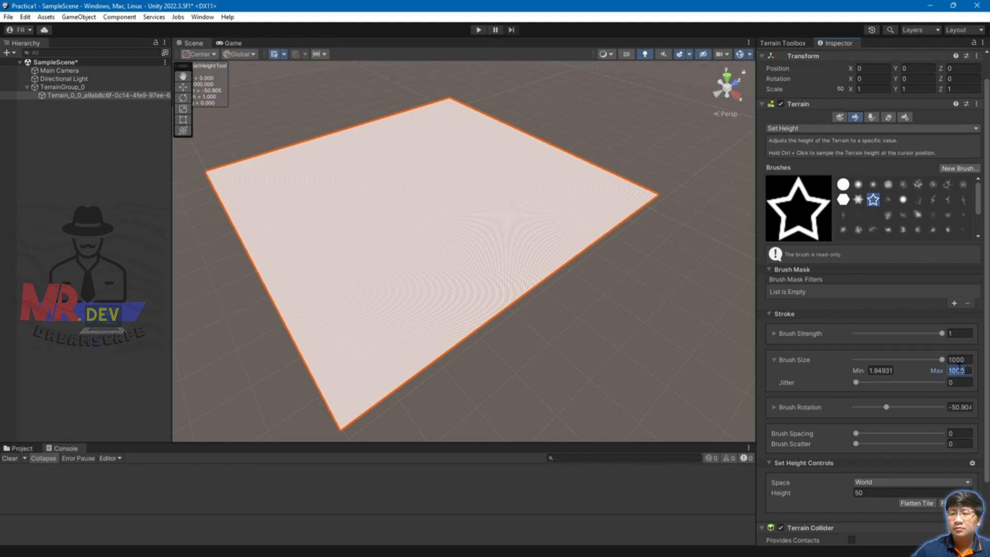
text(1)
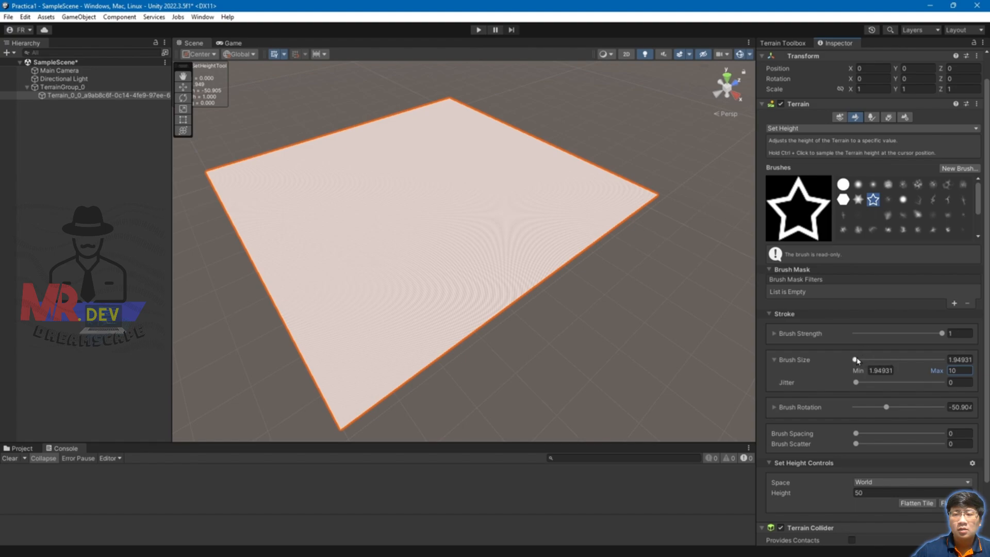
mouse_move(856, 360)
mouse_down()
mouse_move(921, 361)
mouse_move(842, 365)
mouse_up()
click(964, 369)
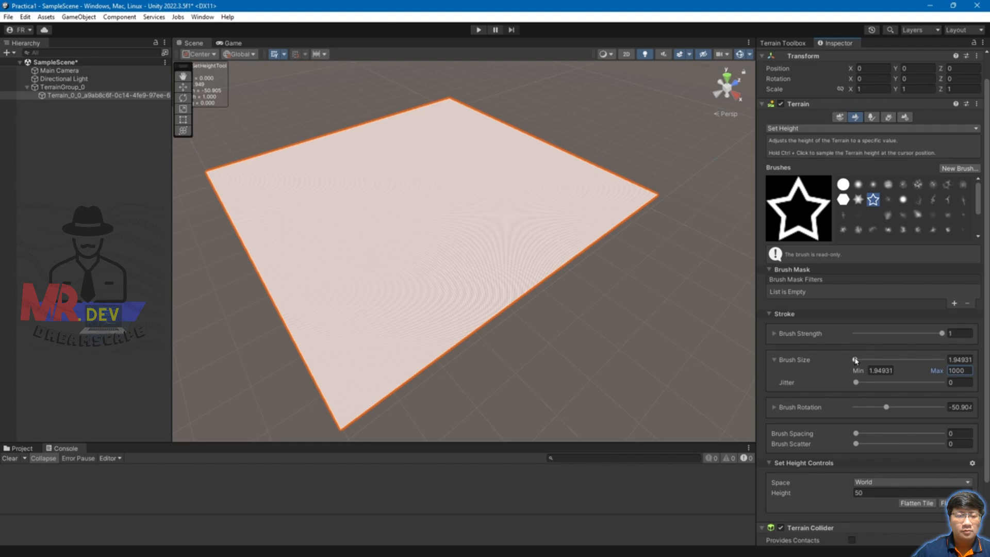
drag(856, 360, 861, 362)
drag(879, 361, 877, 360)
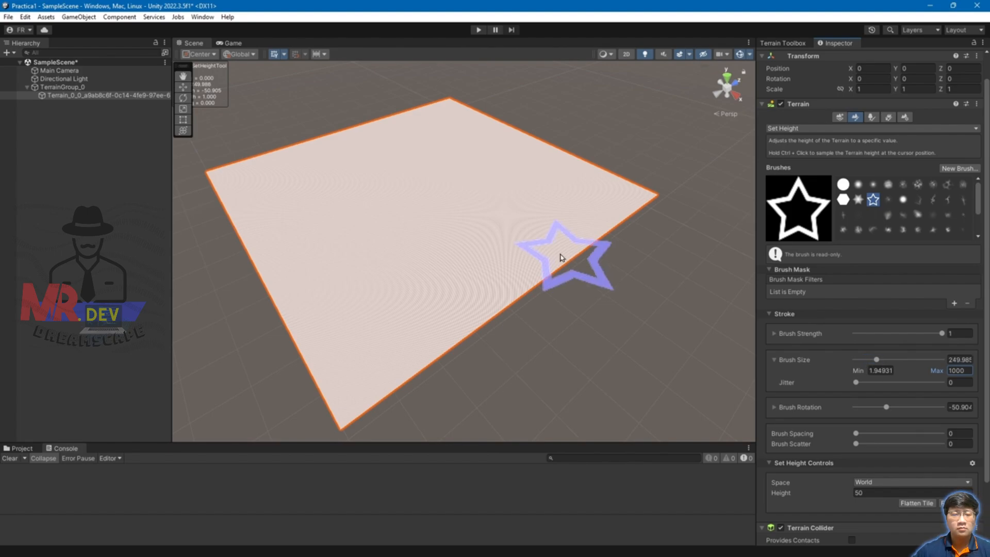
Set the maximum of the brush size range to 100 and raise the brush size to 100.
click(958, 370)
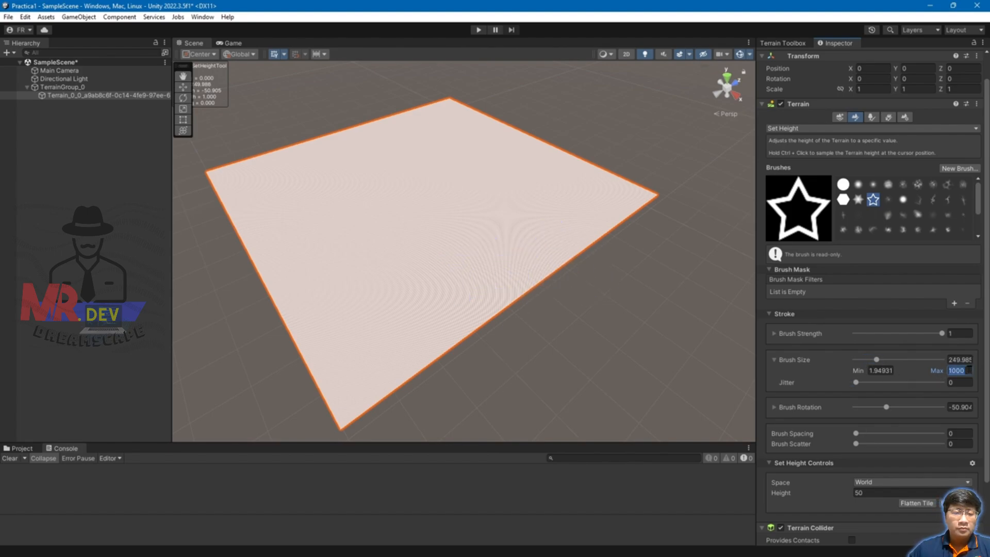
text(1)
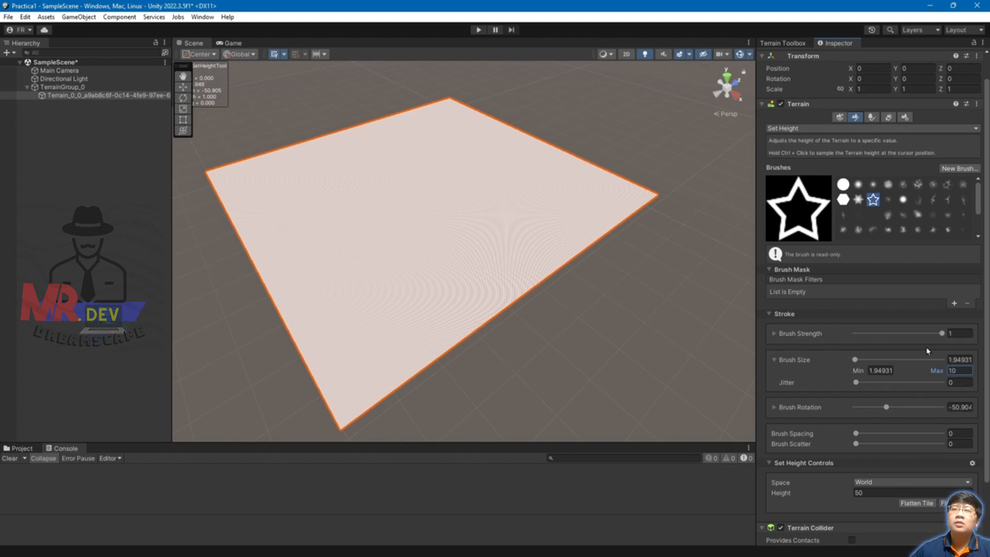
click(966, 368)
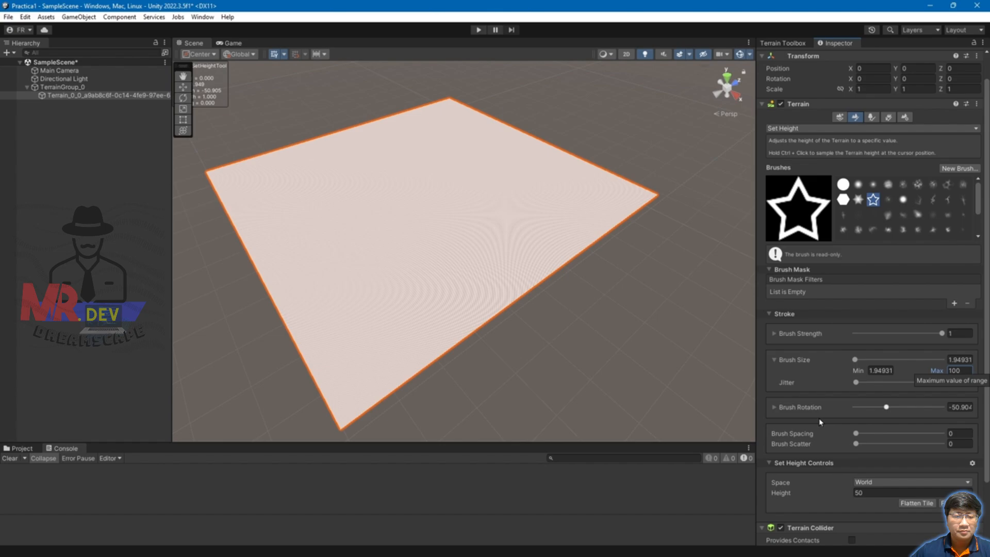
click(454, 246)
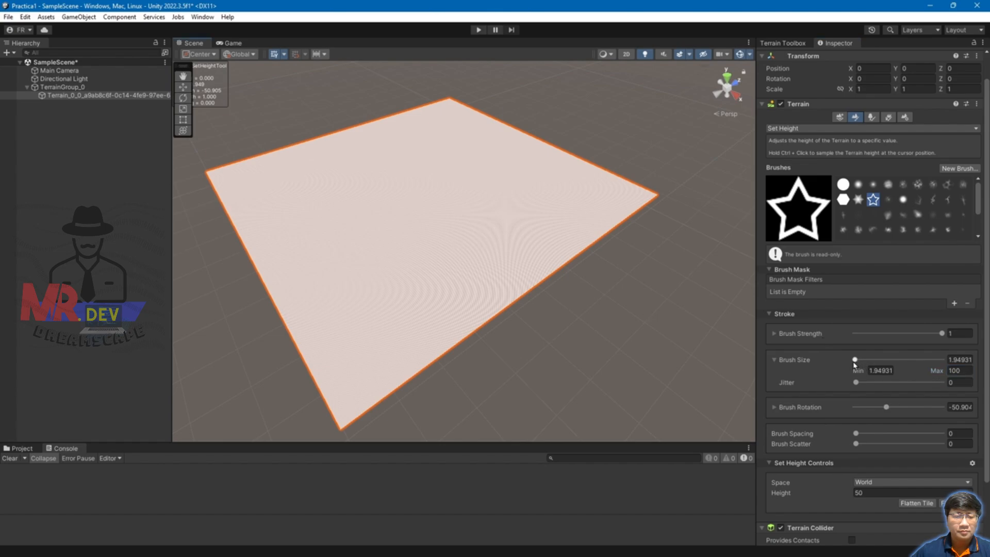
click(855, 361)
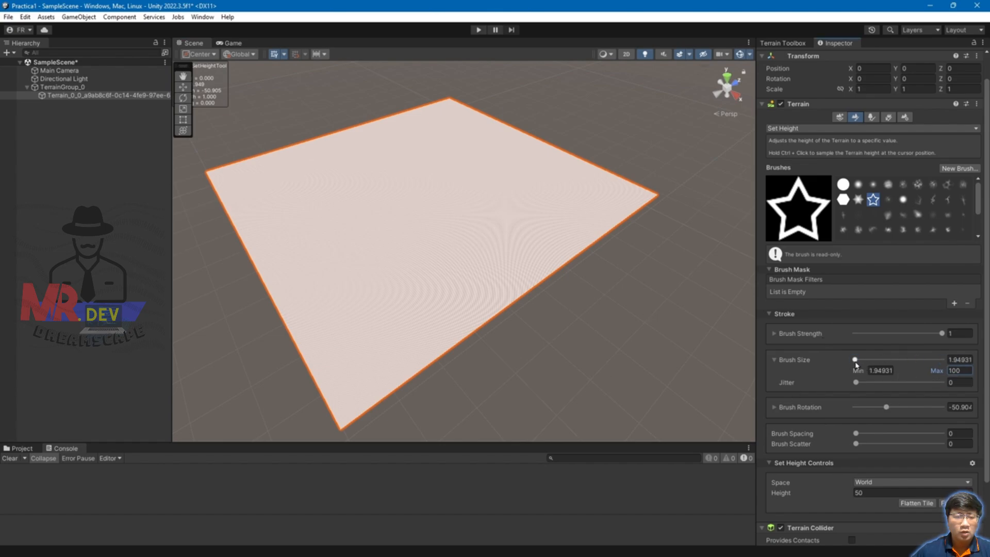
drag(856, 361, 947, 360)
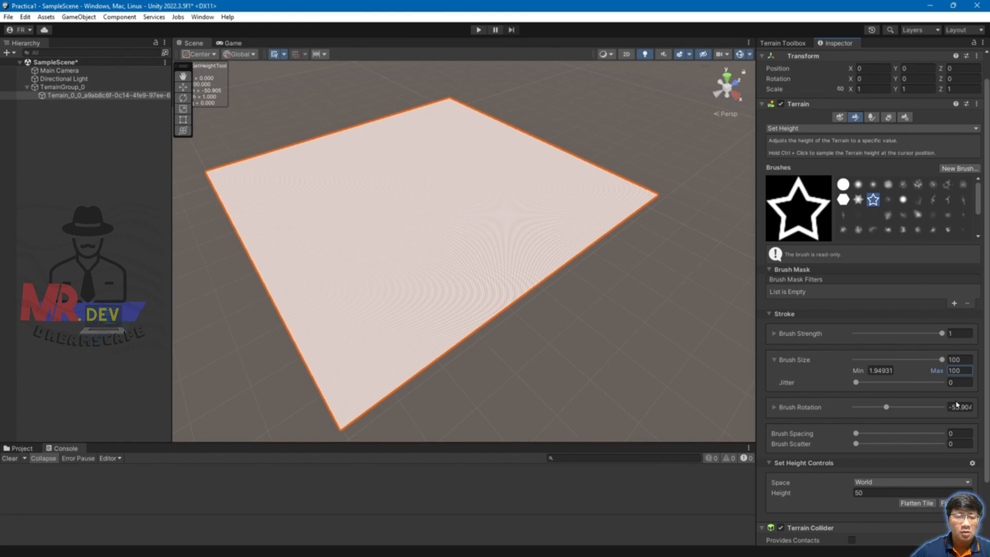
Set the maximum of the brush size range to 300 and raise the brush size to 300.
text(30)
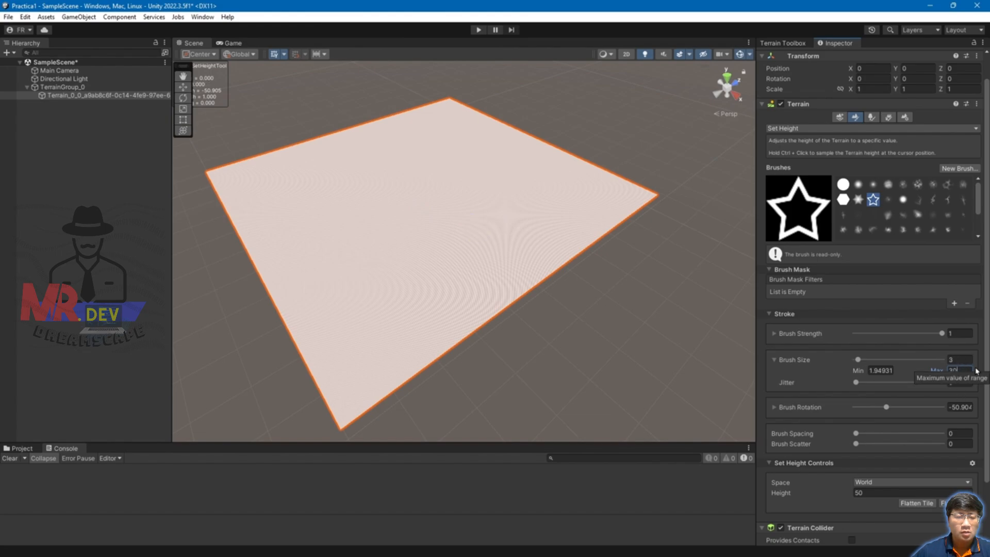
click(429, 212)
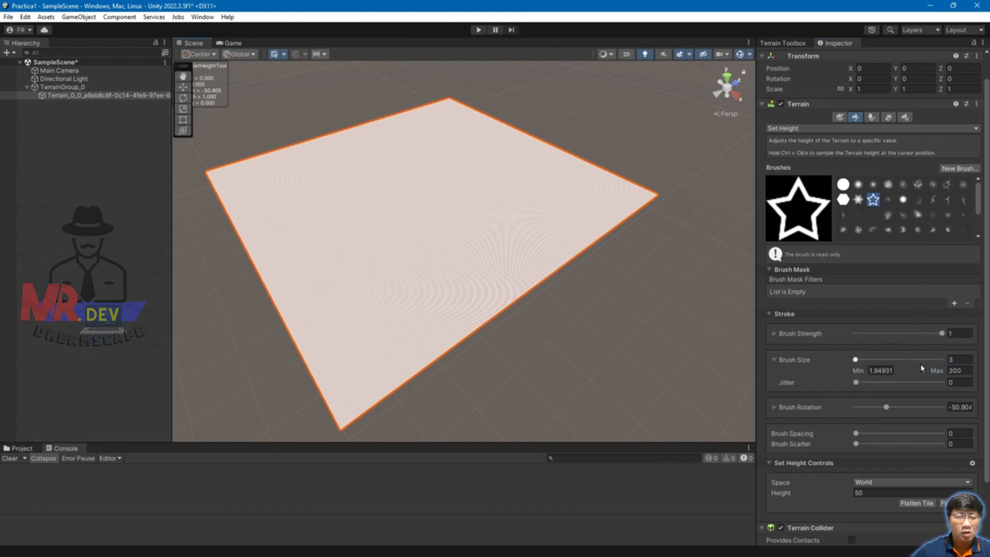
drag(856, 361, 946, 360)
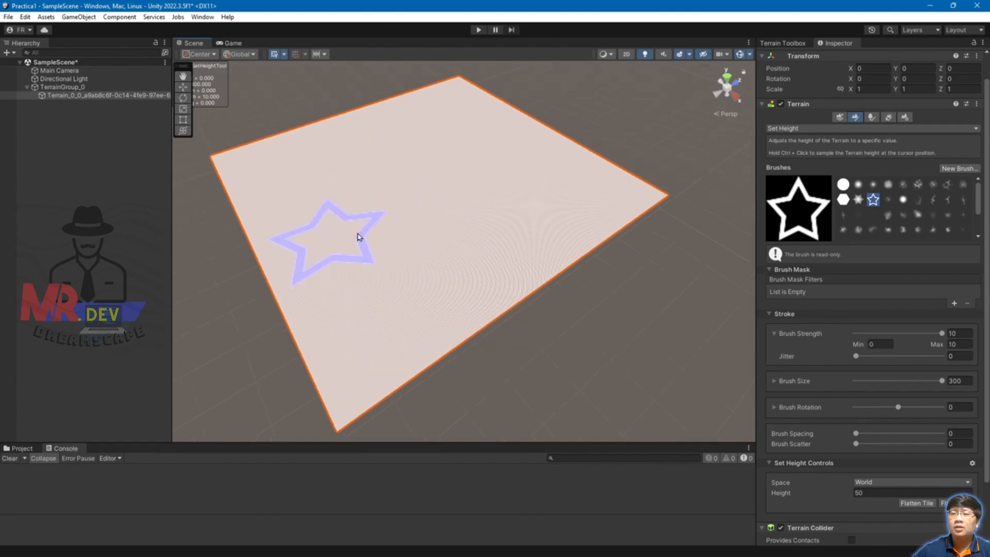
Set the height to 0 and stamp five sunken stars over the terrain's middle, left side and near corner.
click(867, 493)
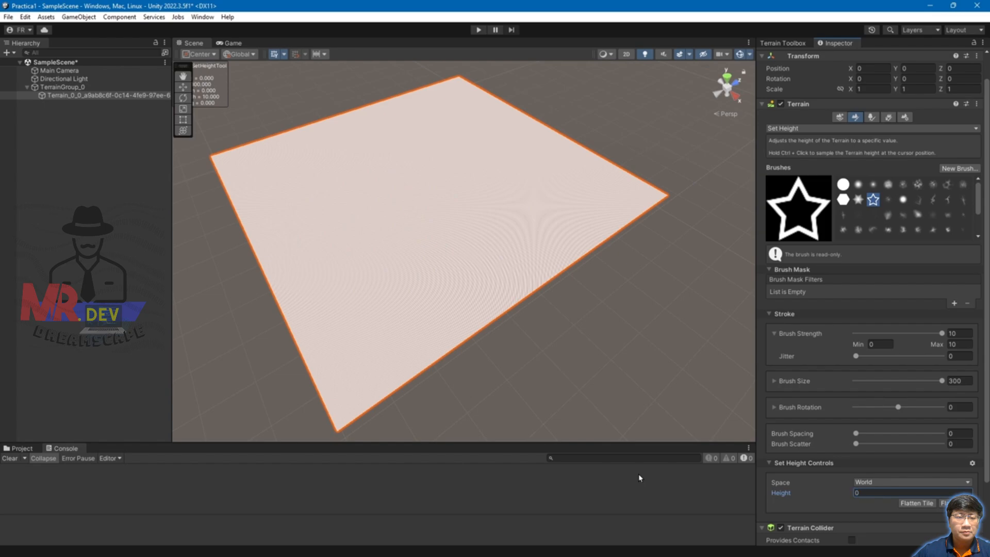
click(485, 255)
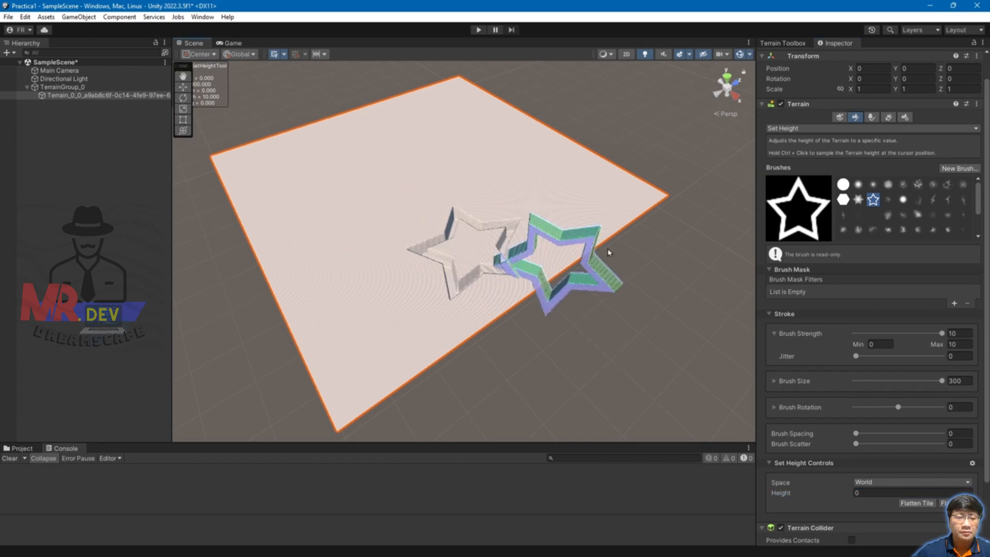
click(415, 179)
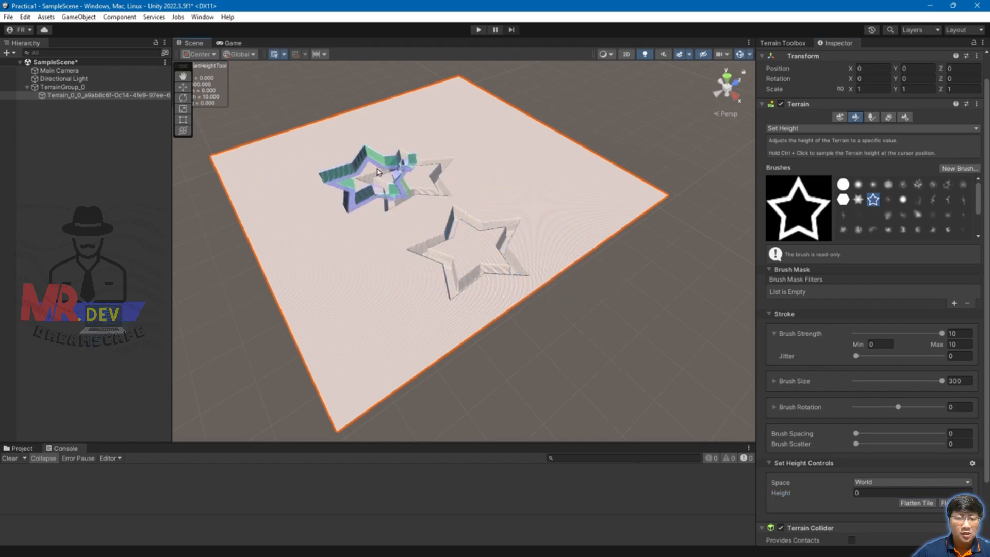
click(307, 192)
click(325, 309)
click(405, 338)
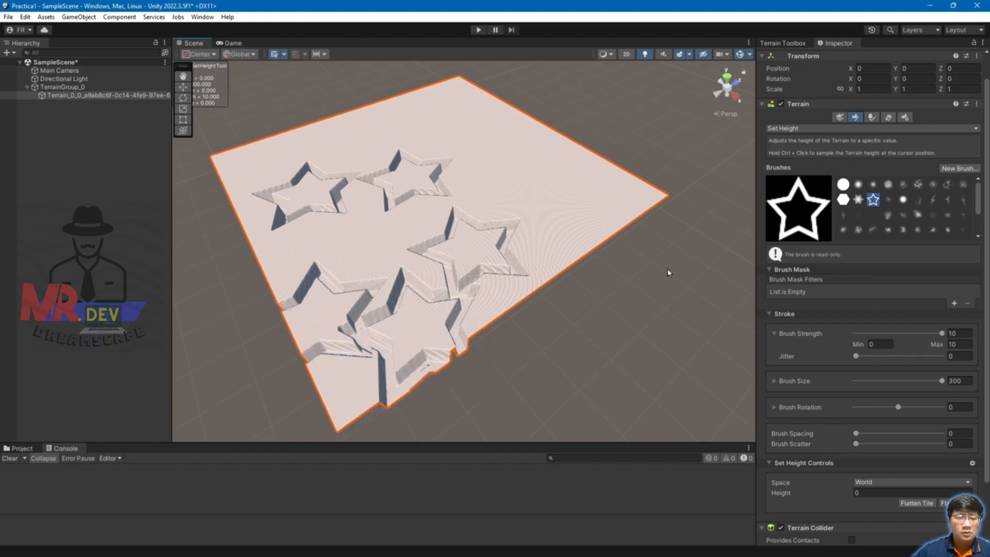
Stamp and paint the star brush over the remaining areas to level the whole tile at height 0.
click(578, 234)
click(527, 166)
click(436, 82)
click(436, 141)
mouse_move(451, 126)
mouse_down()
mouse_move(473, 134)
mouse_move(457, 90)
mouse_move(454, 113)
mouse_move(212, 194)
mouse_move(319, 128)
mouse_move(410, 187)
mouse_move(335, 246)
mouse_move(503, 237)
mouse_move(477, 321)
mouse_move(637, 166)
mouse_move(439, 114)
mouse_move(521, 129)
mouse_move(653, 207)
mouse_move(330, 149)
mouse_move(343, 147)
mouse_up()
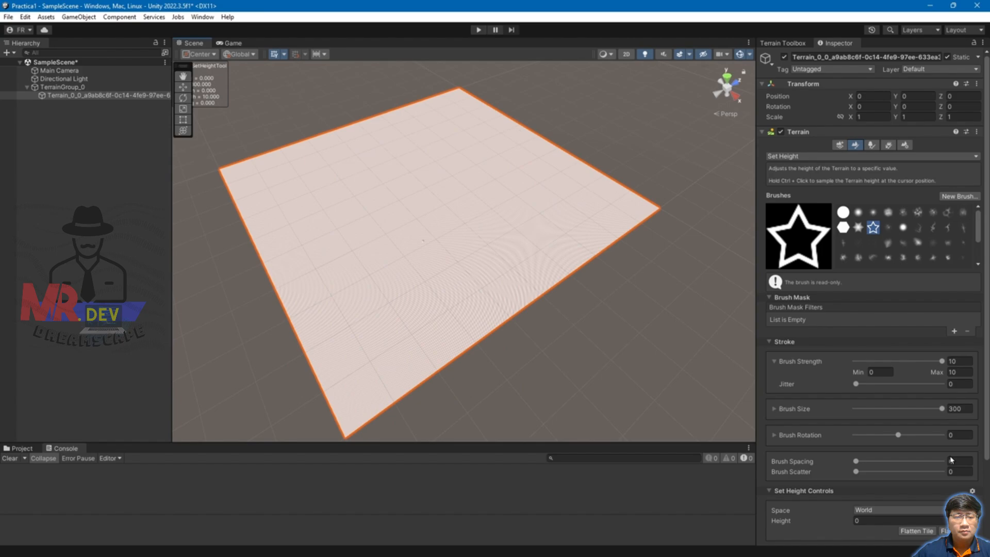
Set the height to 20, paint a trial star stroke along the terrain's near edge, and undo the stroke.
click(874, 520)
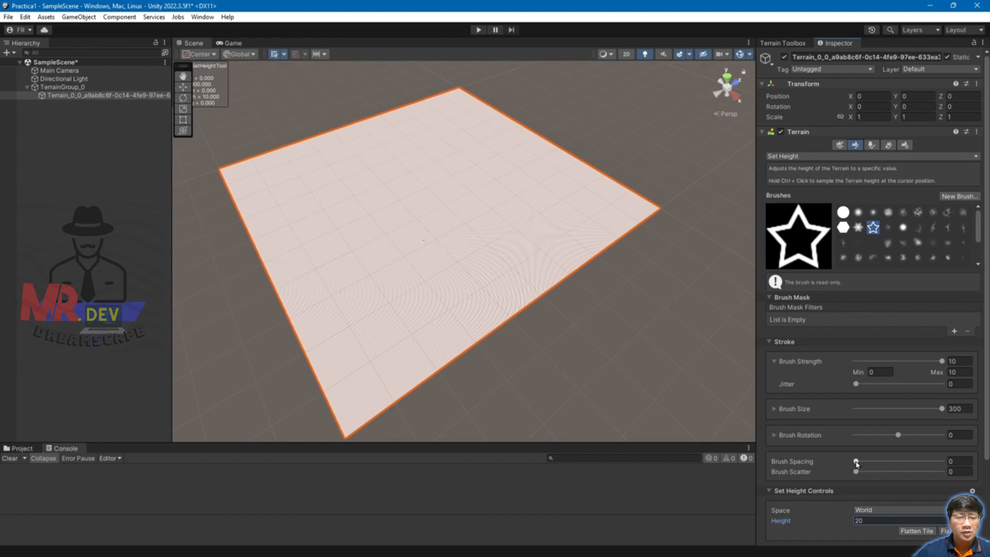
click(385, 336)
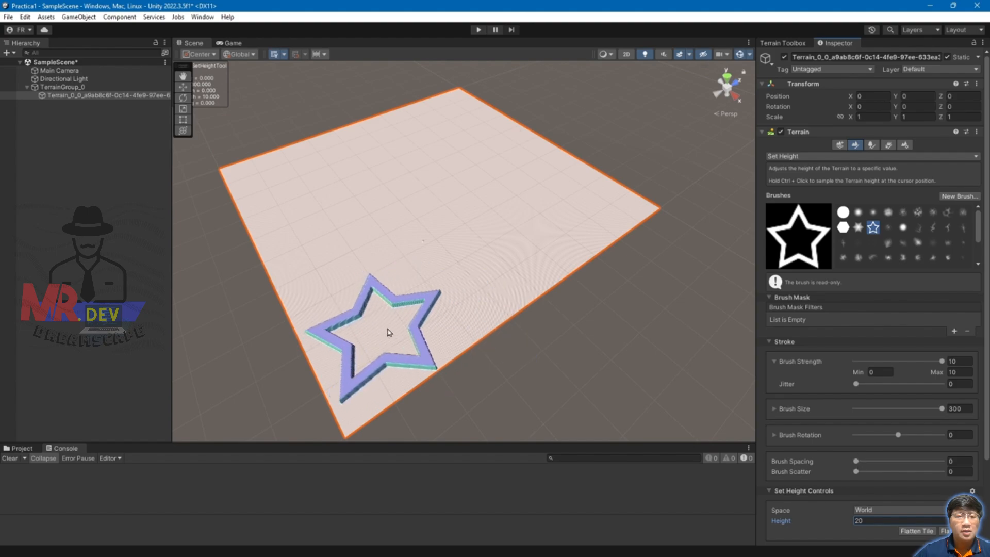
mouse_move(386, 333)
mouse_down()
mouse_move(533, 244)
mouse_move(567, 210)
mouse_up()
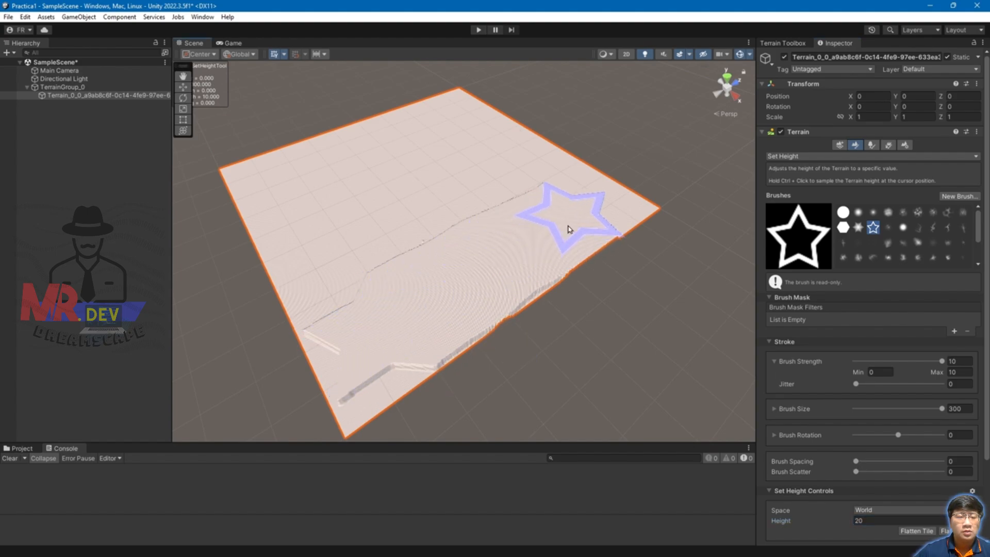
key(ctrl+z)
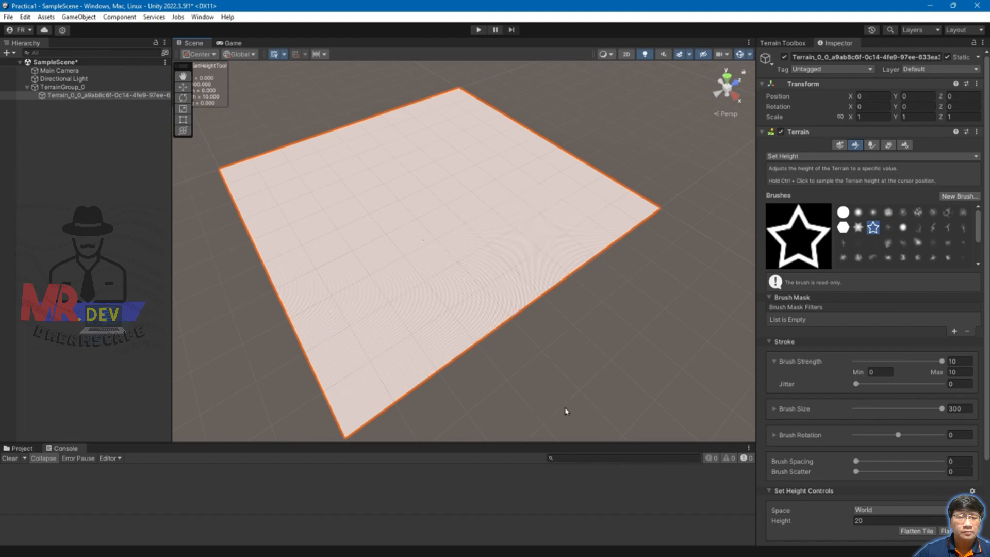
Set the brush spacing to 10, paint a trial stroke along the terrain's near edge, and undo the stroke.
click(967, 462)
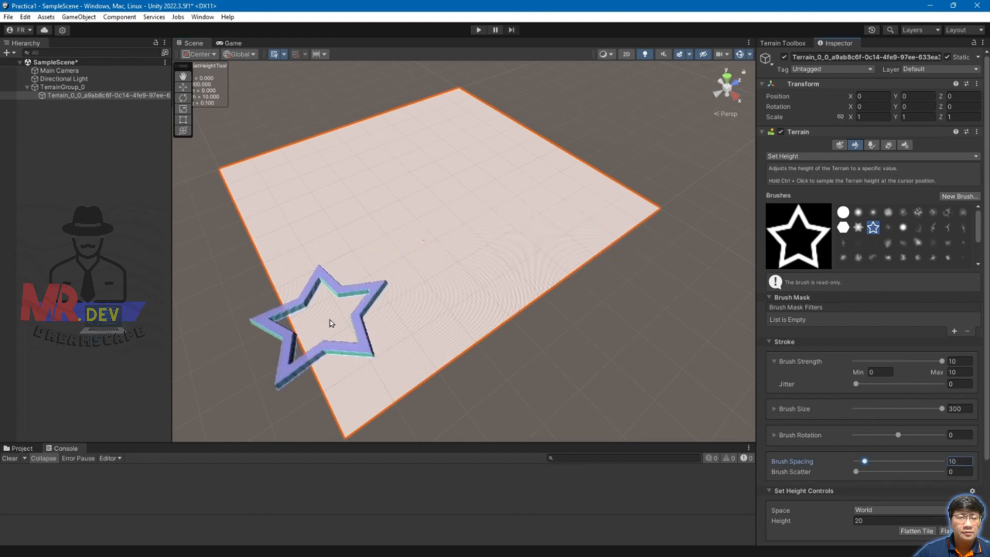
mouse_move(331, 325)
mouse_down()
mouse_move(380, 342)
mouse_move(559, 232)
mouse_move(597, 194)
mouse_move(388, 331)
mouse_up()
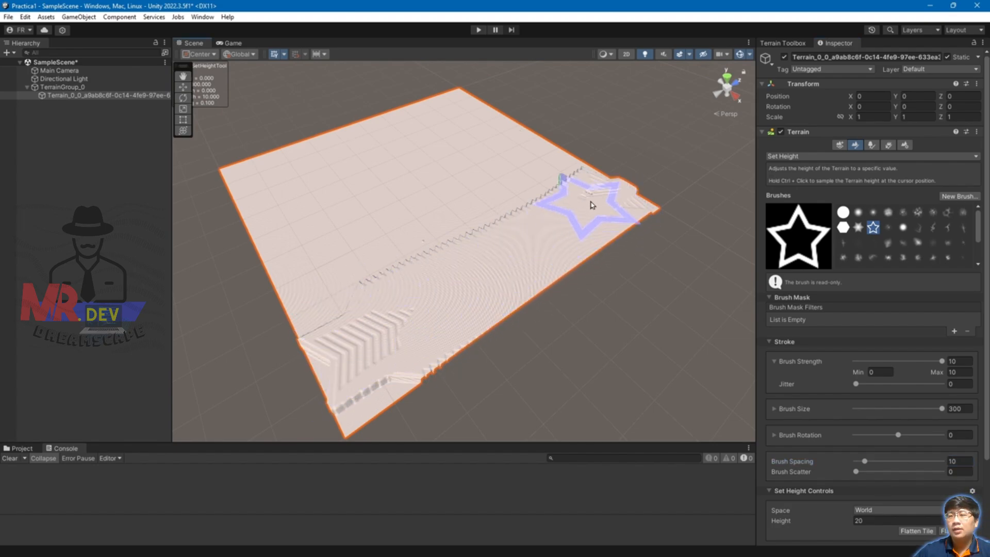
key(ctrl+z)
Set the brush spacing to 30, paint a trial stroke from the terrain's near corner, and undo the stroke.
click(964, 461)
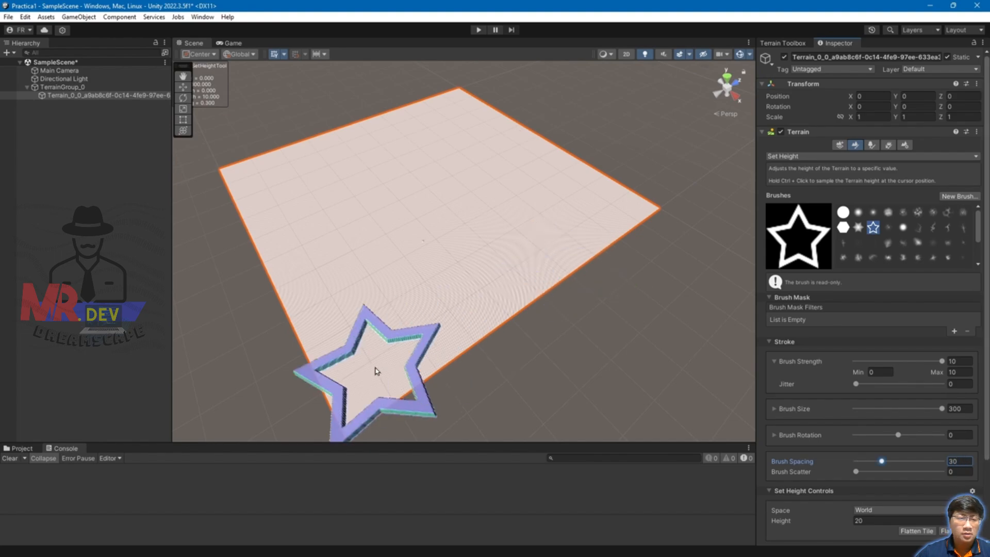
mouse_move(376, 372)
mouse_down()
mouse_move(443, 276)
mouse_move(541, 195)
mouse_move(420, 154)
mouse_move(353, 287)
mouse_move(581, 337)
mouse_up()
key(ctrl+z)
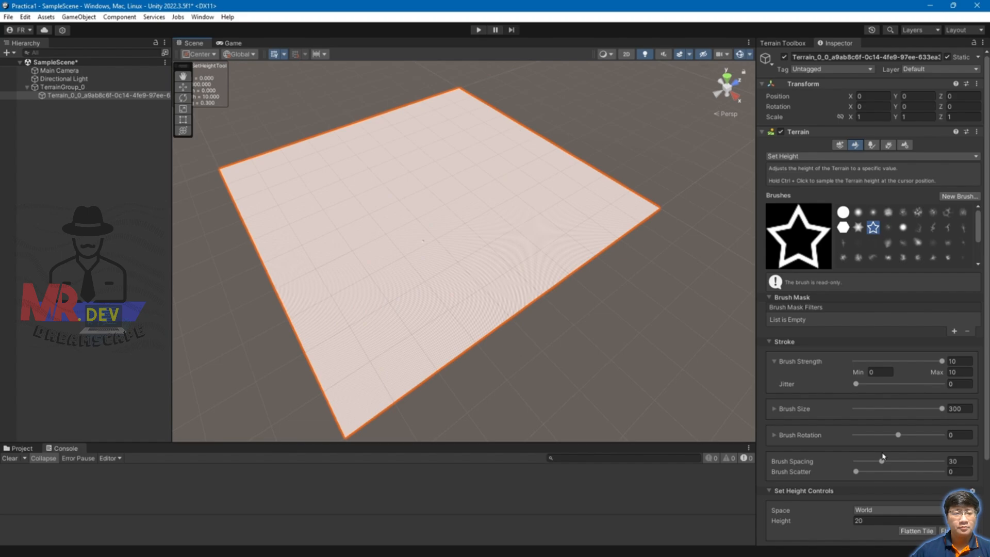
Reset the brush spacing to 0, paint a trial stroke in the middle of the terrain, and undo the stroke.
drag(883, 460, 856, 461)
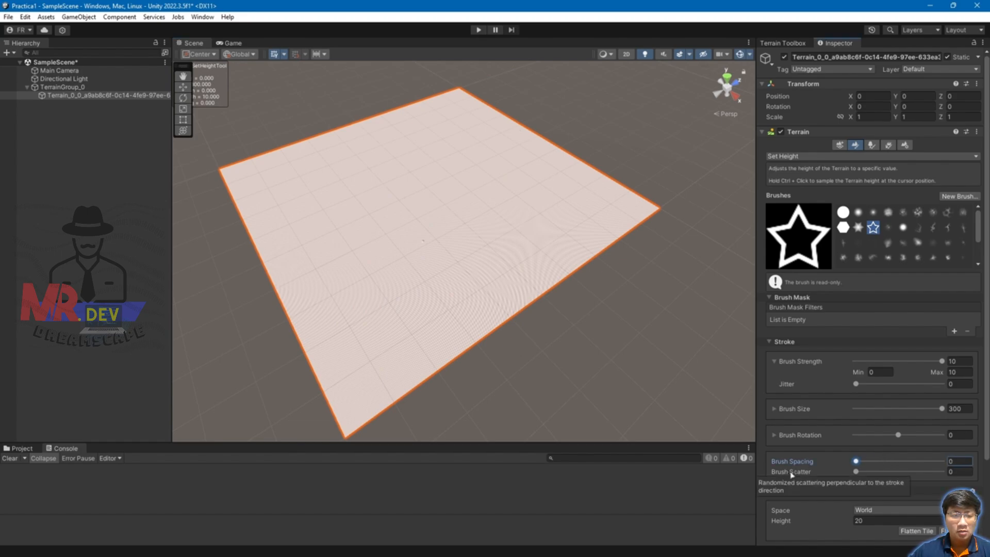
mouse_move(438, 284)
mouse_down()
mouse_move(409, 184)
mouse_move(438, 250)
mouse_move(407, 208)
mouse_up()
key(ctrl+z)
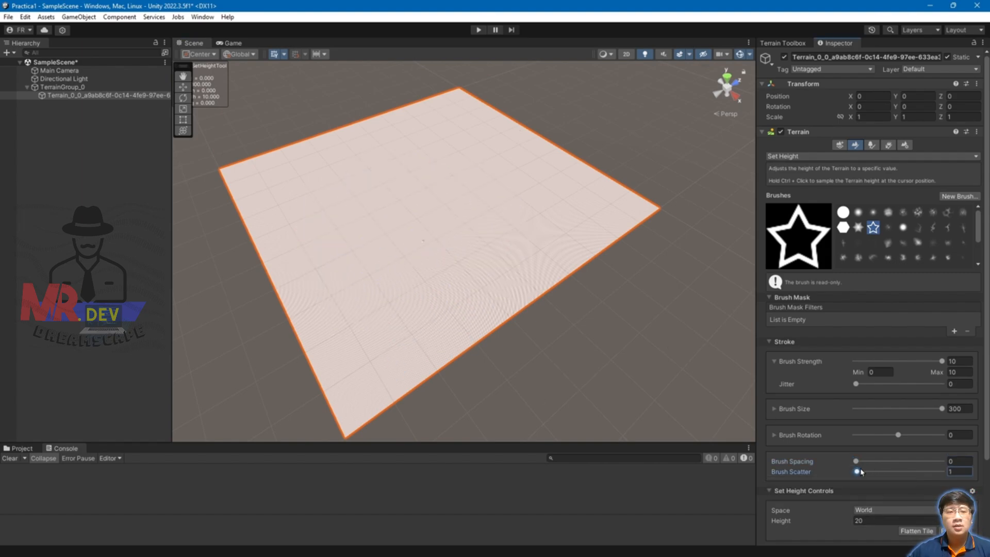
Set the brush scatter to 59, paint a trial stroke across the terrain, and undo the stroke.
drag(856, 471, 906, 473)
drag(550, 282, 380, 226)
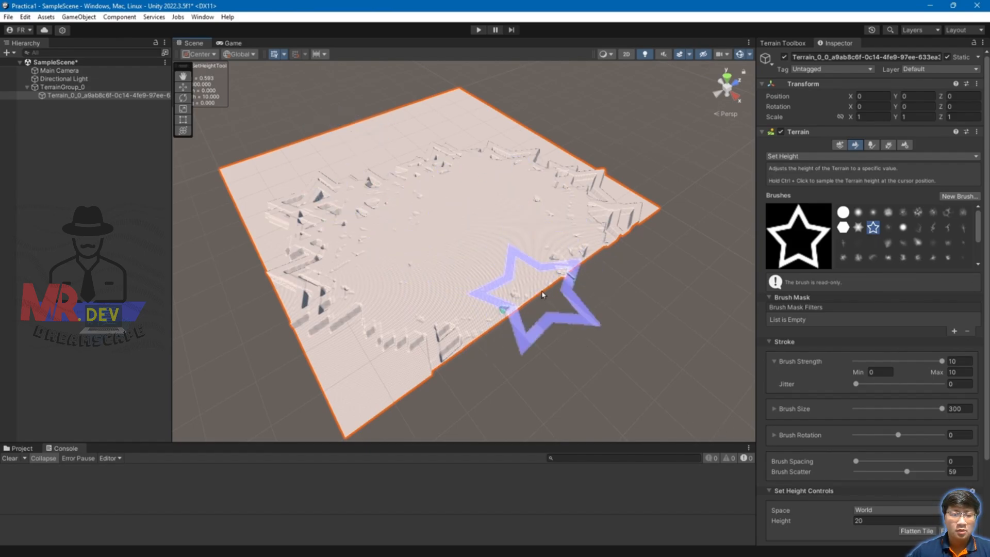
key(ctrl+z)
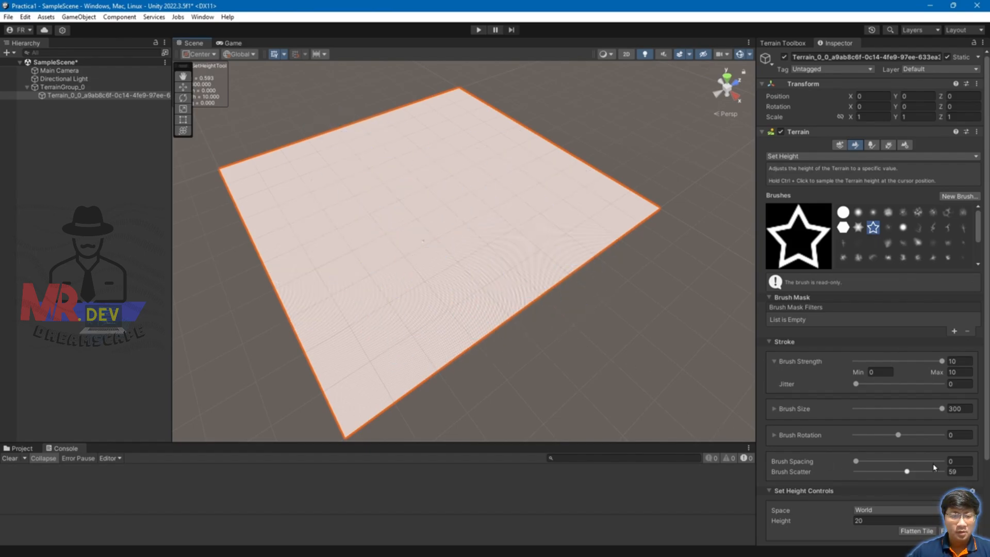
Lower the brush scatter to 26, paint trial strokes over the terrain, and undo them.
drag(900, 474, 878, 471)
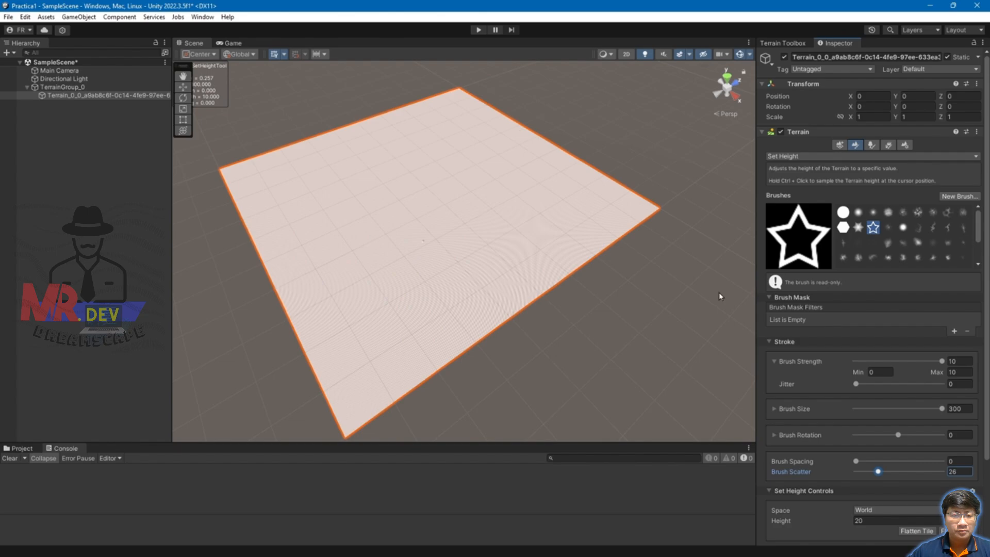
click(447, 267)
mouse_move(447, 267)
mouse_down()
mouse_move(456, 217)
mouse_move(343, 222)
mouse_move(402, 168)
mouse_move(479, 171)
mouse_move(548, 215)
mouse_move(343, 298)
mouse_move(309, 194)
mouse_move(598, 309)
mouse_up()
key(ctrl+z)
key(ctrl+z)
key(ctrl+z)
key(ctrl+z)
key(ctrl+z)
key(ctrl+z)
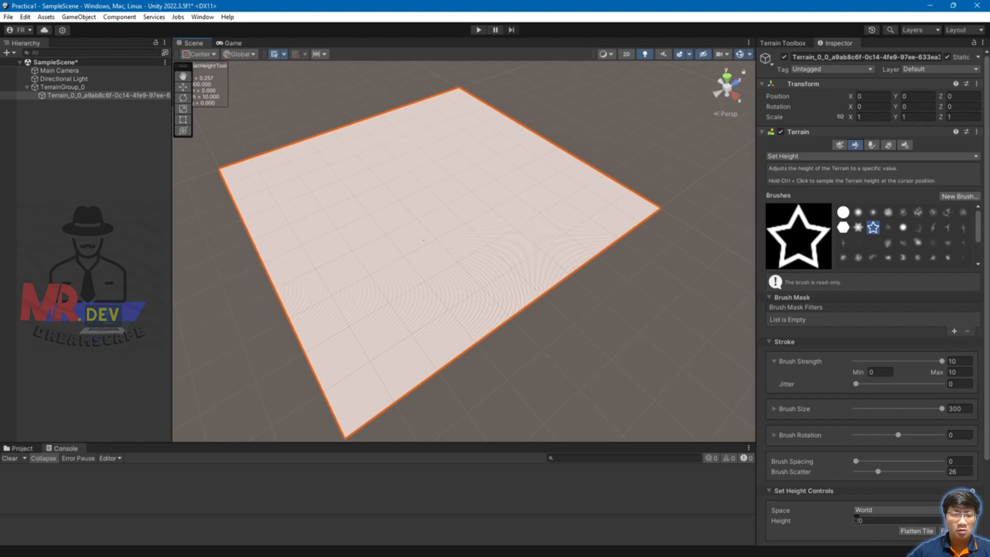
scroll(879, 524, down, 3)
scroll(897, 491, up, 3)
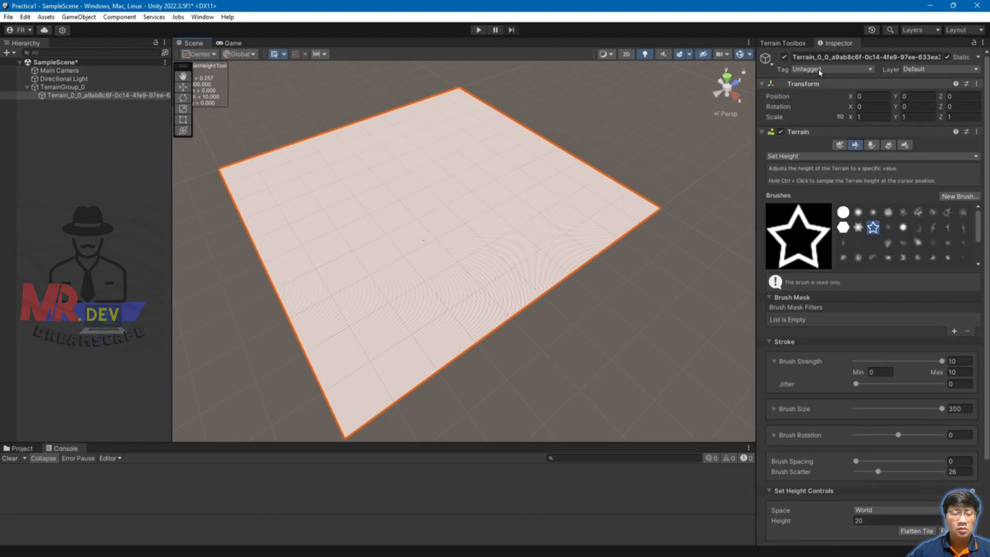
Switch the terrain tool to Raise or Lower Terrain with brush strength 1 and brush size about 49.
click(805, 156)
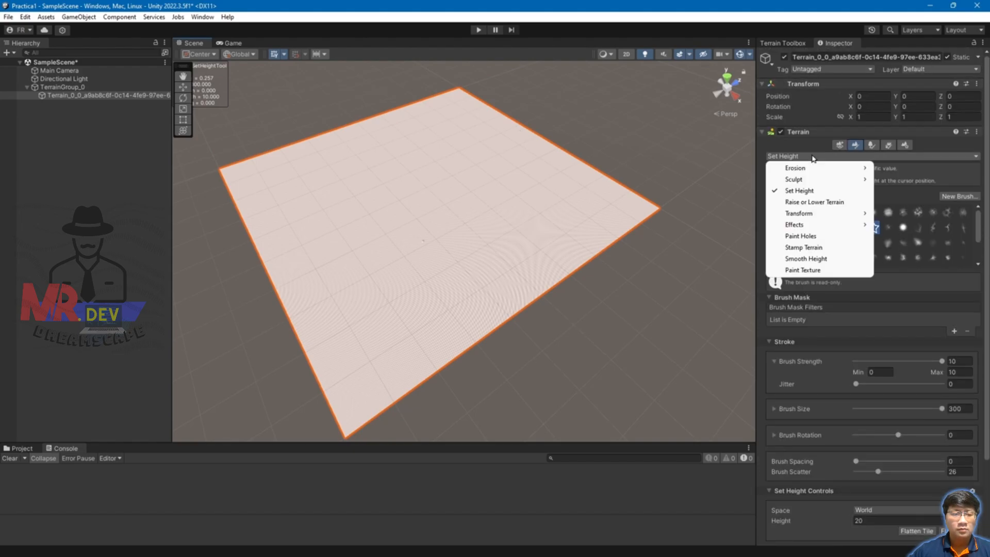
click(809, 203)
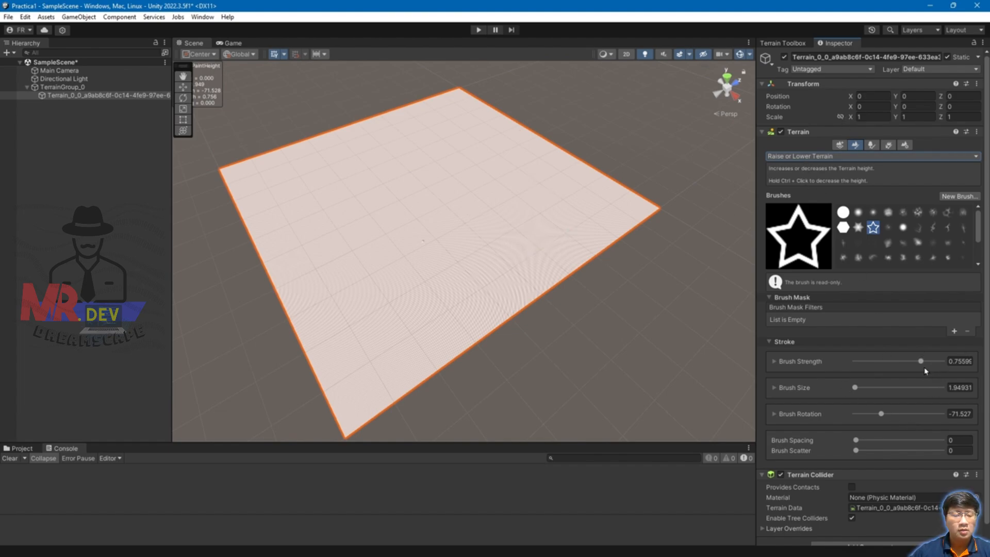
drag(941, 365, 944, 364)
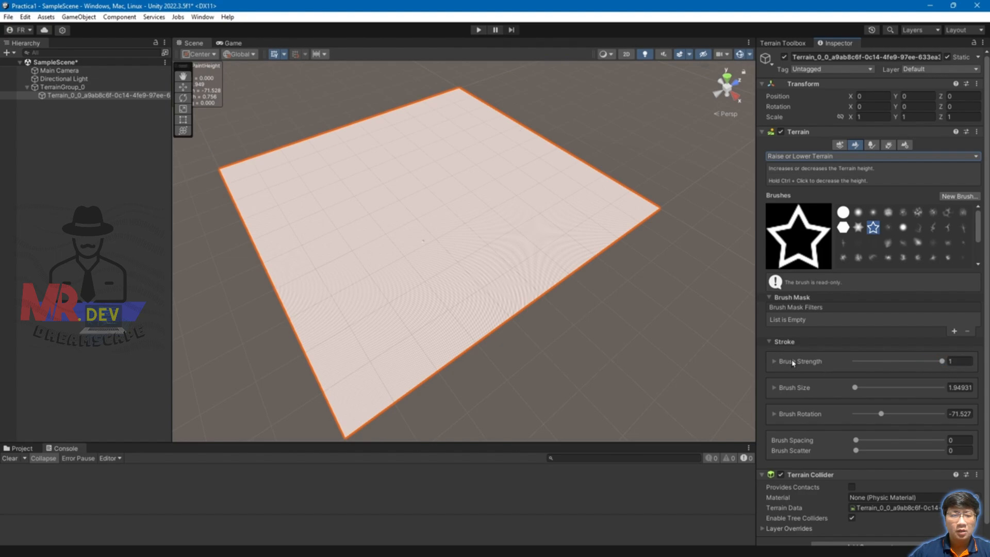
drag(855, 389, 865, 392)
Raise a tall column in the middle of the terrain with the solid round brush.
click(844, 212)
mouse_move(459, 234)
mouse_down()
mouse_move(500, 227)
mouse_move(472, 249)
mouse_move(452, 243)
mouse_move(447, 230)
mouse_move(456, 232)
mouse_up()
scroll(472, 249, down, 5)
scroll(456, 232, up, 2)
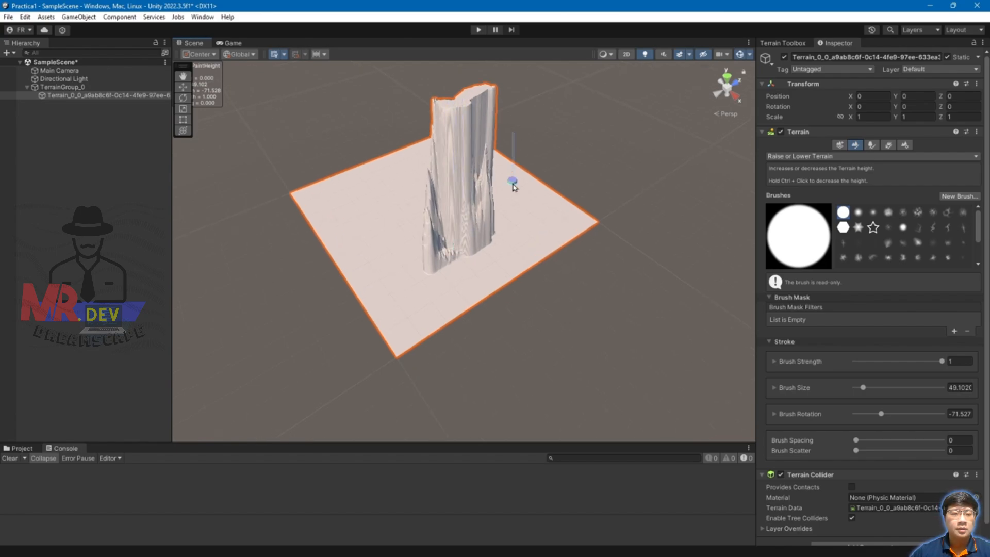
Paint a trial stroke beside the column with Set Height at 600, and undo all trial strokes on the terrain.
click(848, 157)
click(812, 192)
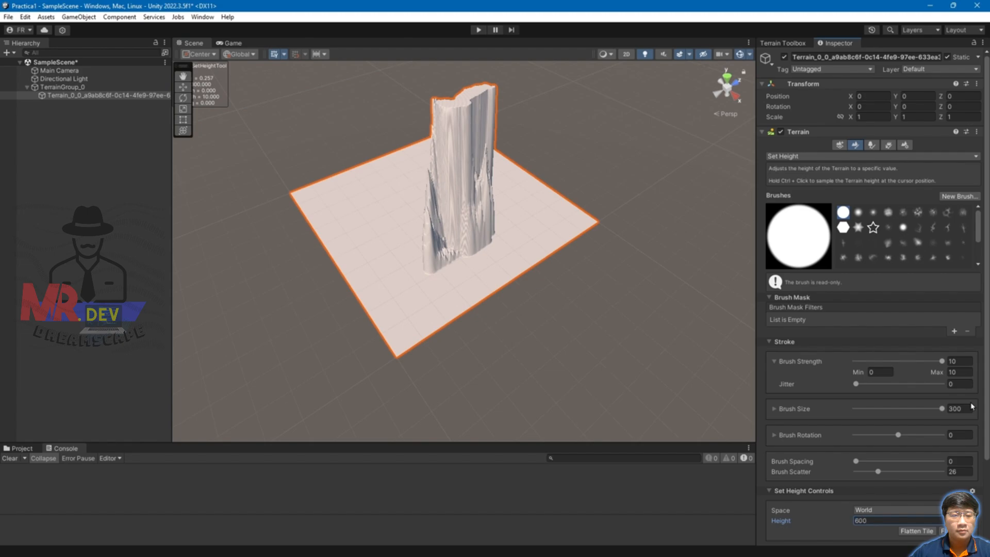
mouse_move(500, 248)
mouse_down()
mouse_move(513, 258)
mouse_move(486, 204)
mouse_up()
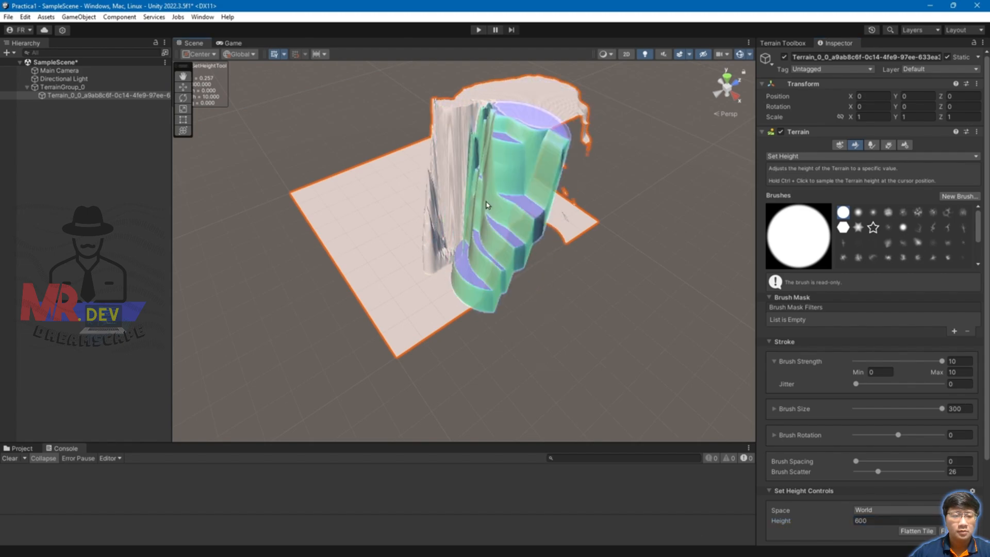
click(848, 156)
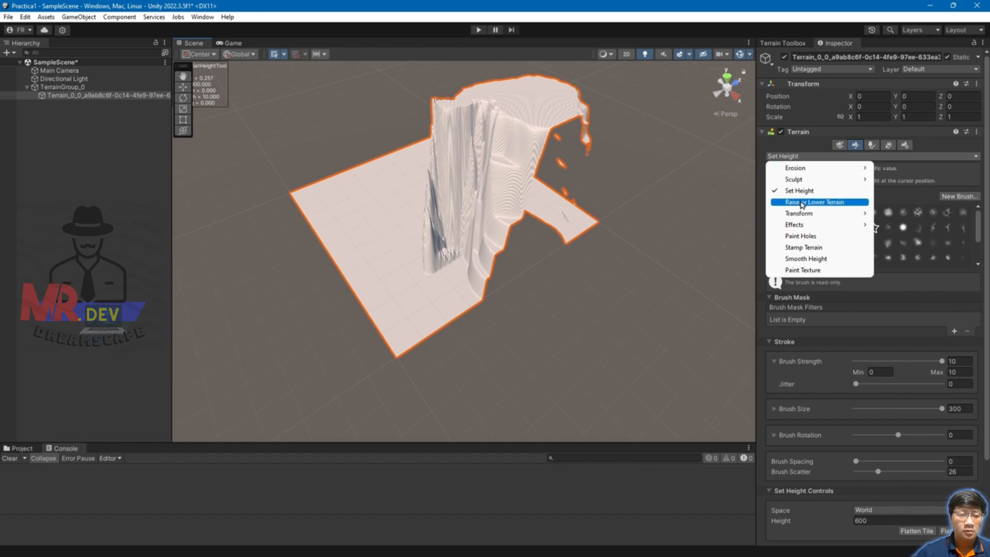
mouse_move(810, 220)
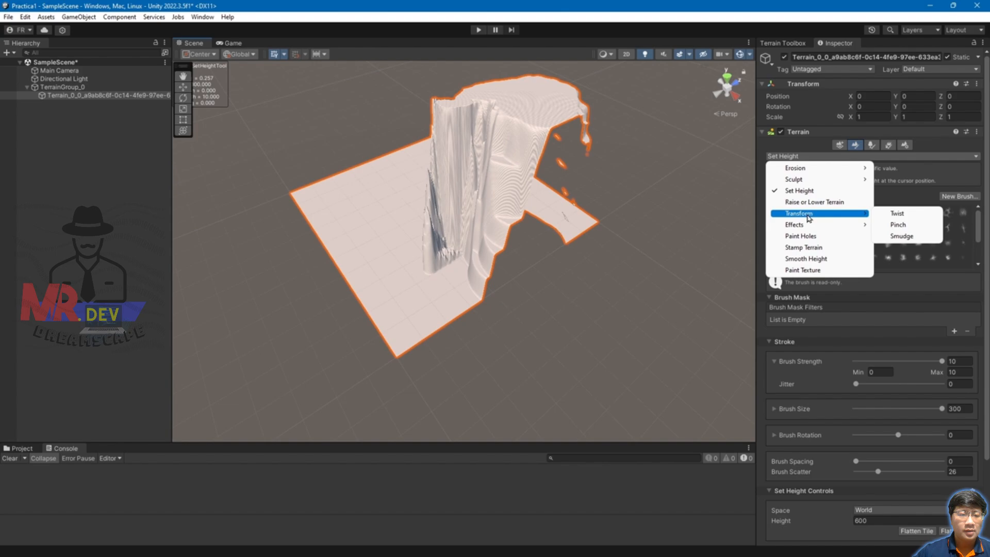
click(614, 4)
key(ctrl+z)
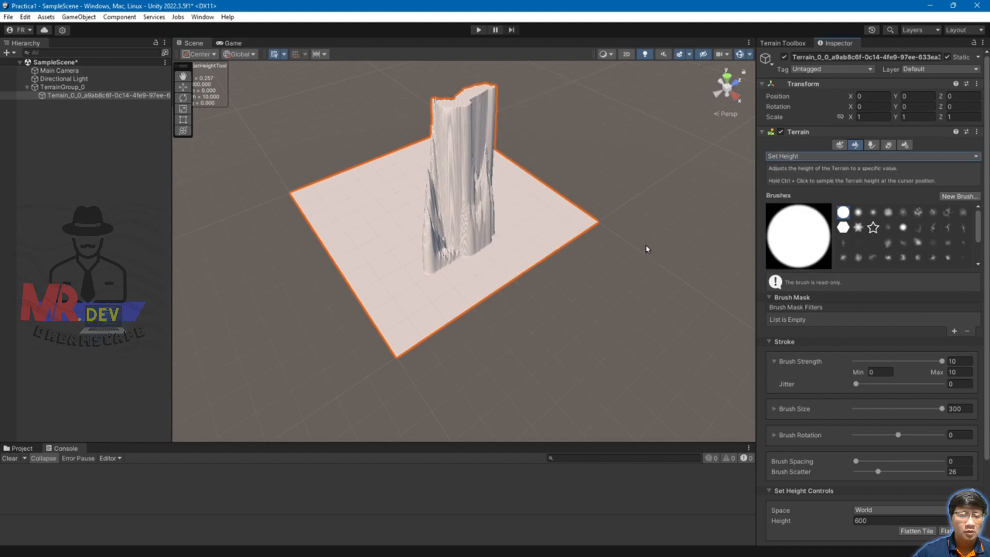
key(ctrl+z)
key(ctrl+z)
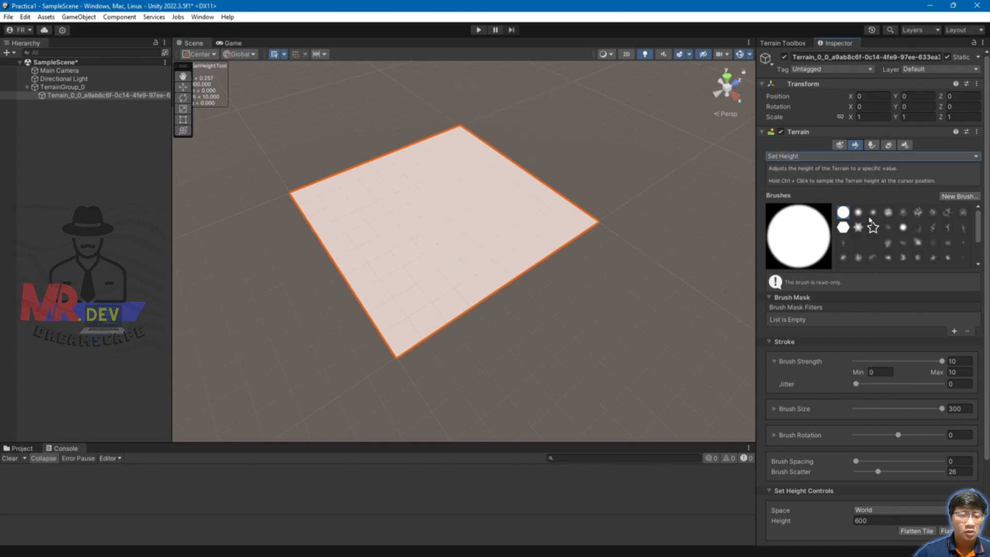
Raise a cluster of jagged peaks in the middle of the terrain using Raise or Lower Terrain and the soft filled star brush.
click(803, 157)
click(815, 201)
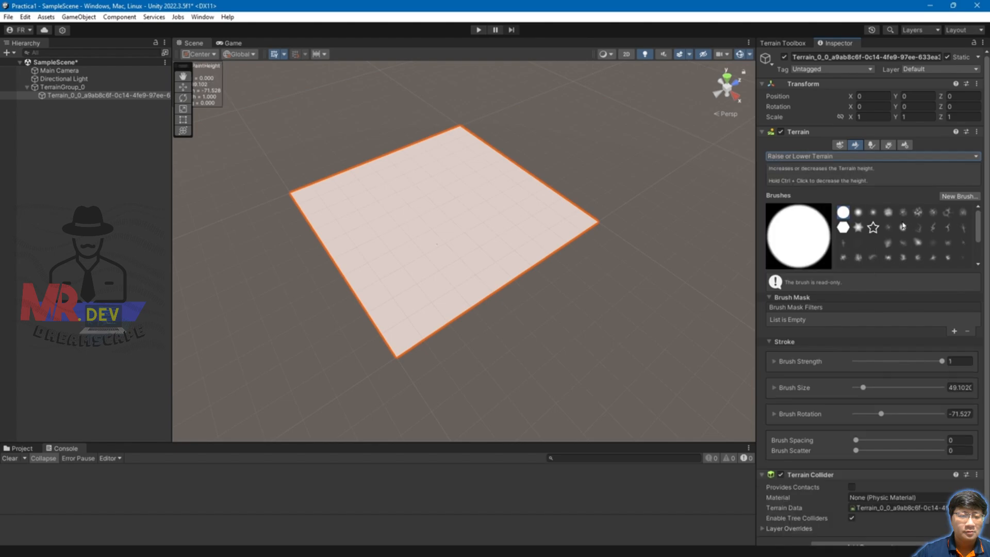
click(859, 228)
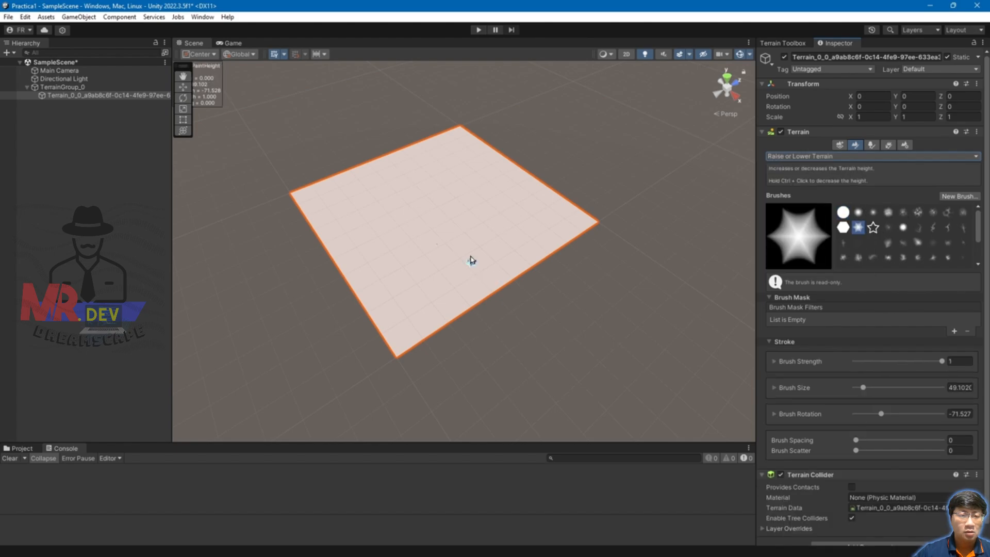
mouse_move(439, 250)
mouse_down()
mouse_move(453, 250)
mouse_move(392, 217)
mouse_move(438, 206)
mouse_move(456, 224)
mouse_move(479, 196)
mouse_move(423, 176)
mouse_move(407, 227)
mouse_move(454, 241)
mouse_up()
Swirl the jagged peaks with the Transform Twist tool, and undo the last twist stroke.
click(811, 156)
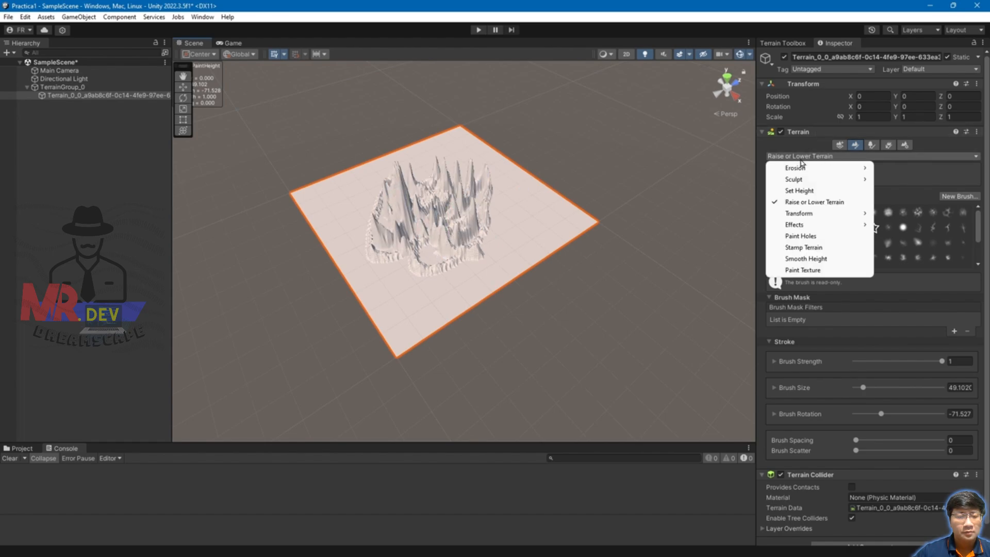
mouse_move(808, 218)
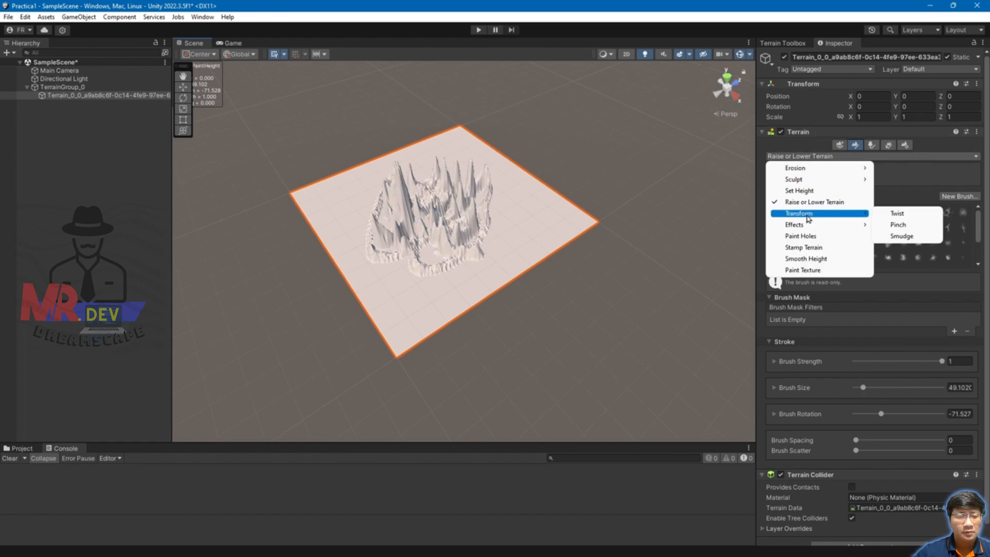
click(897, 214)
scroll(427, 213, up, 3)
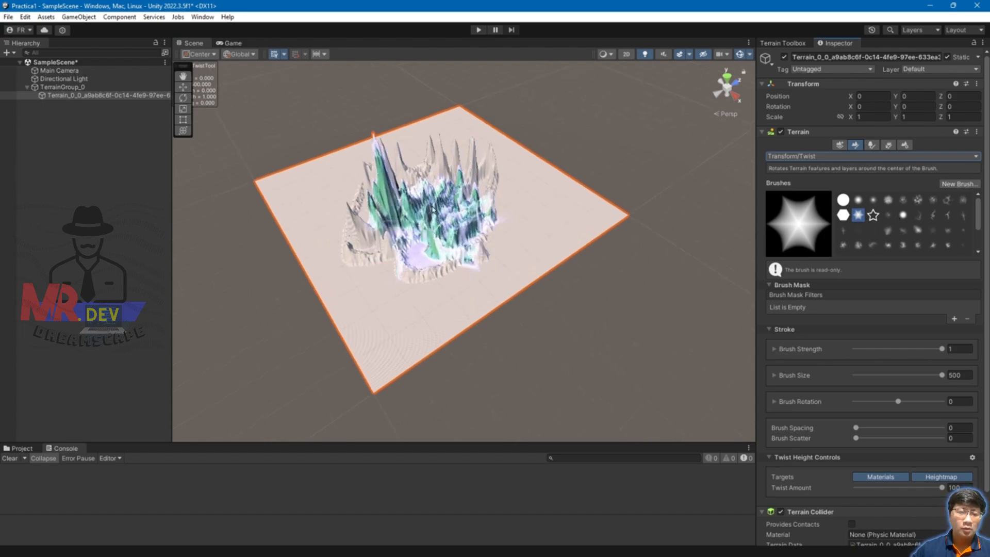
mouse_move(431, 209)
mouse_down()
mouse_move(420, 207)
mouse_move(439, 198)
mouse_move(361, 247)
mouse_move(406, 182)
mouse_move(420, 210)
mouse_up()
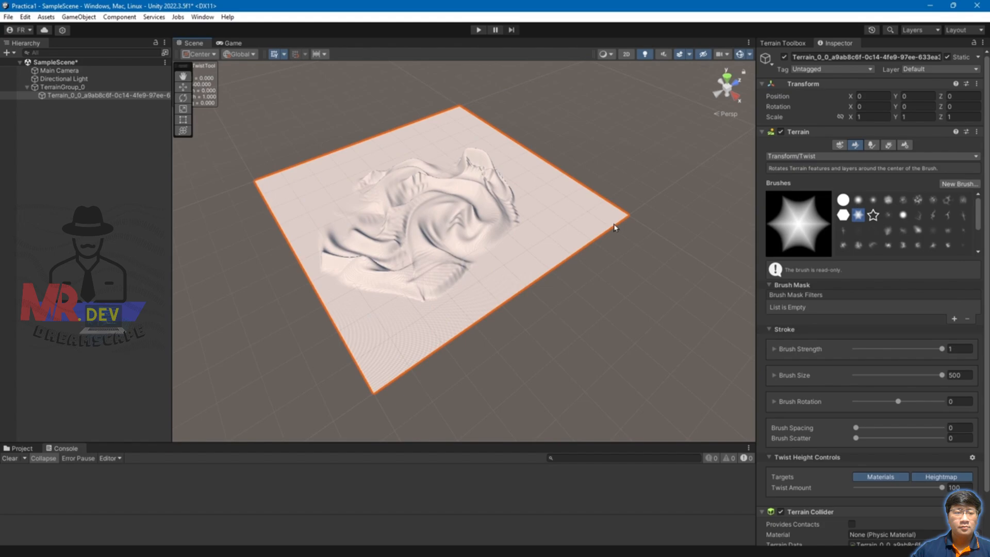
key(ctrl+z)
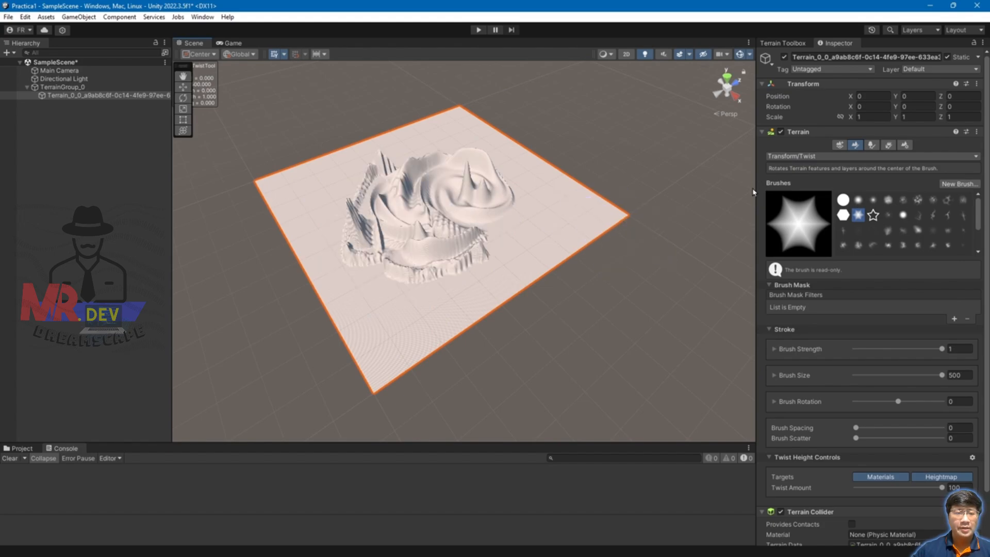
Pinch the twisted hills together with the Transform Pinch tool and the soft star brush.
click(786, 157)
mouse_move(838, 215)
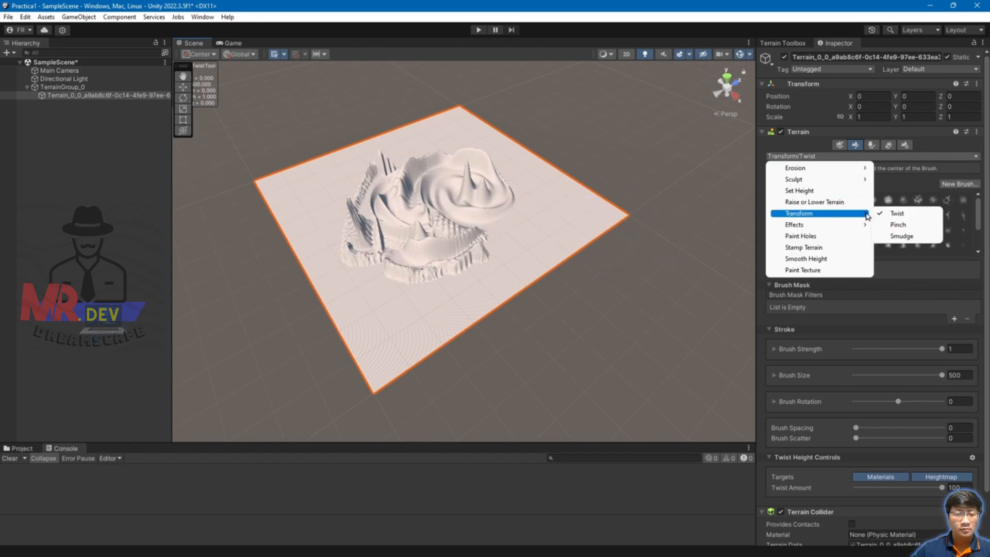
click(901, 227)
mouse_move(505, 216)
mouse_down()
mouse_move(452, 195)
mouse_move(395, 210)
mouse_move(377, 187)
mouse_up()
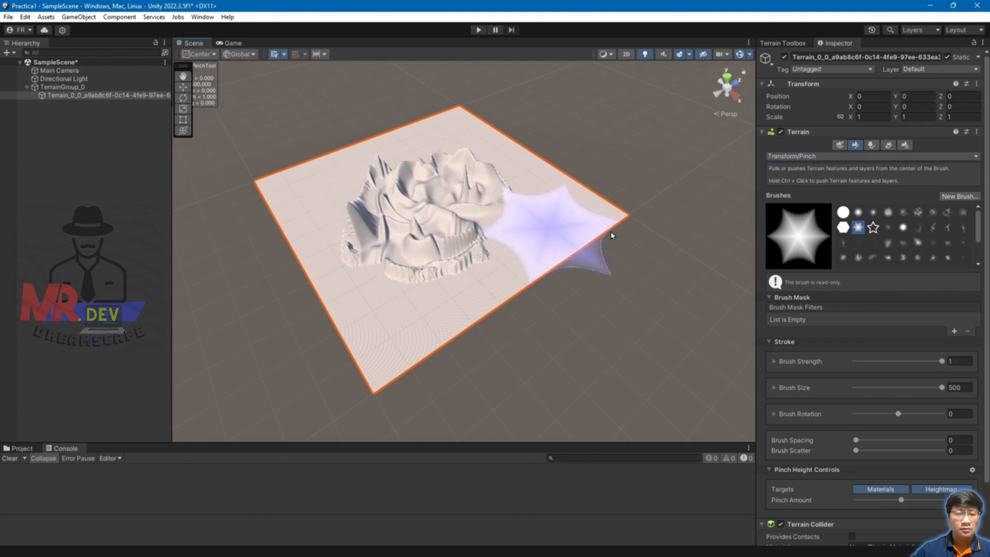
Pinch the hills again with the solid round brush, and undo the recent pinch strokes.
click(844, 212)
mouse_move(417, 223)
mouse_down()
mouse_move(355, 222)
mouse_move(376, 181)
mouse_move(430, 137)
mouse_move(441, 201)
mouse_move(408, 212)
mouse_move(421, 167)
mouse_move(631, 207)
mouse_up()
key(ctrl+z)
key(ctrl+z)
key(ctrl+z)
key(ctrl+z)
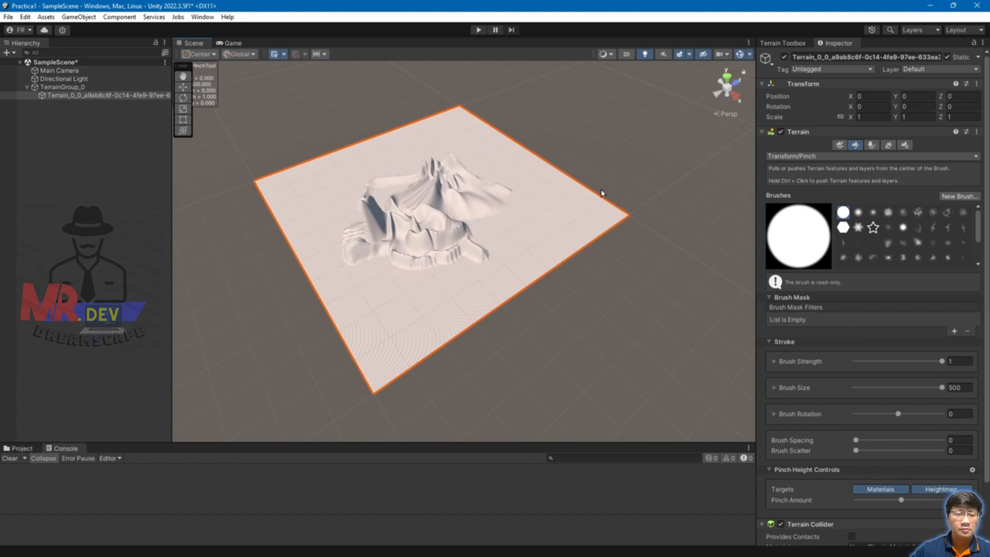
key(ctrl+z)
key(ctrl+z)
Smear the edges of the hill mass outward on several sides with the Transform Smudge tool.
click(825, 155)
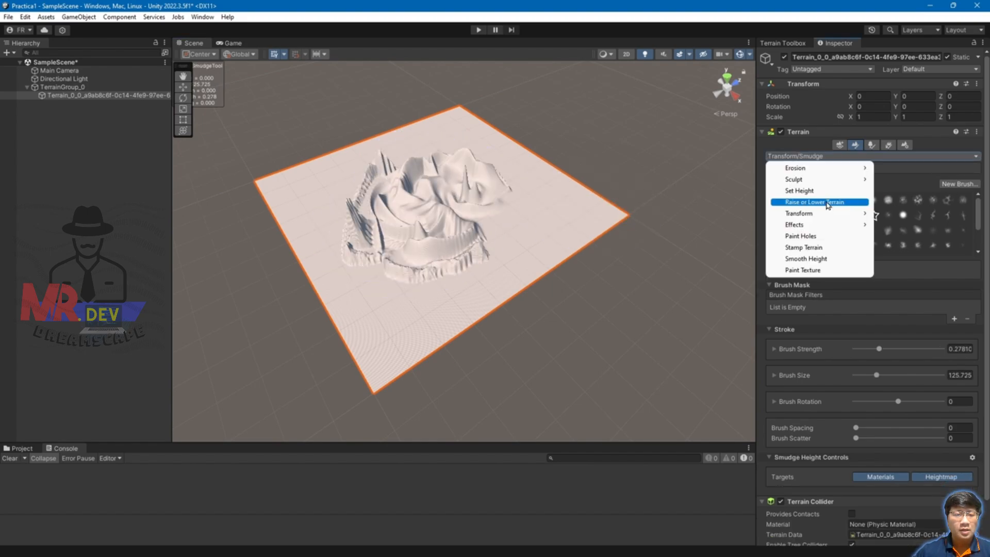
mouse_move(833, 217)
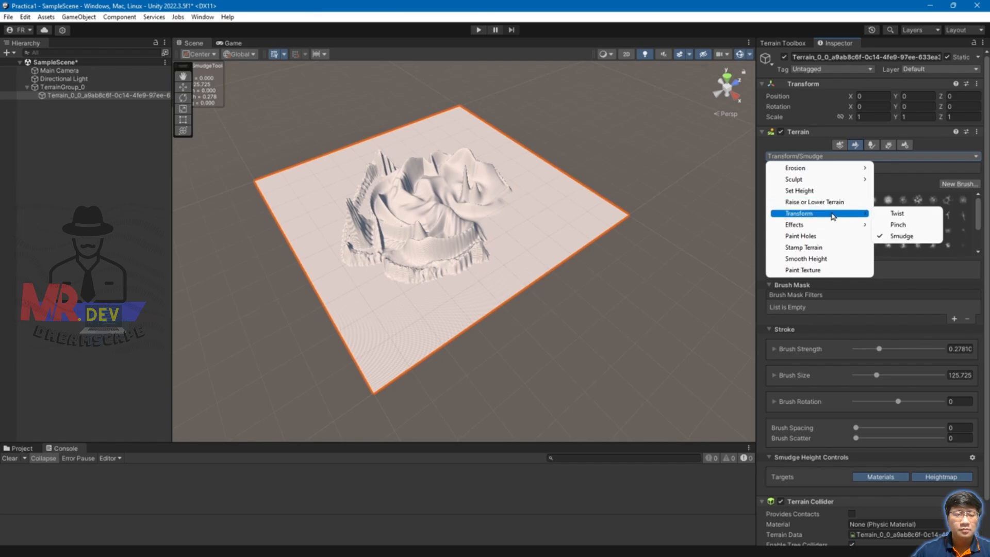
click(617, 5)
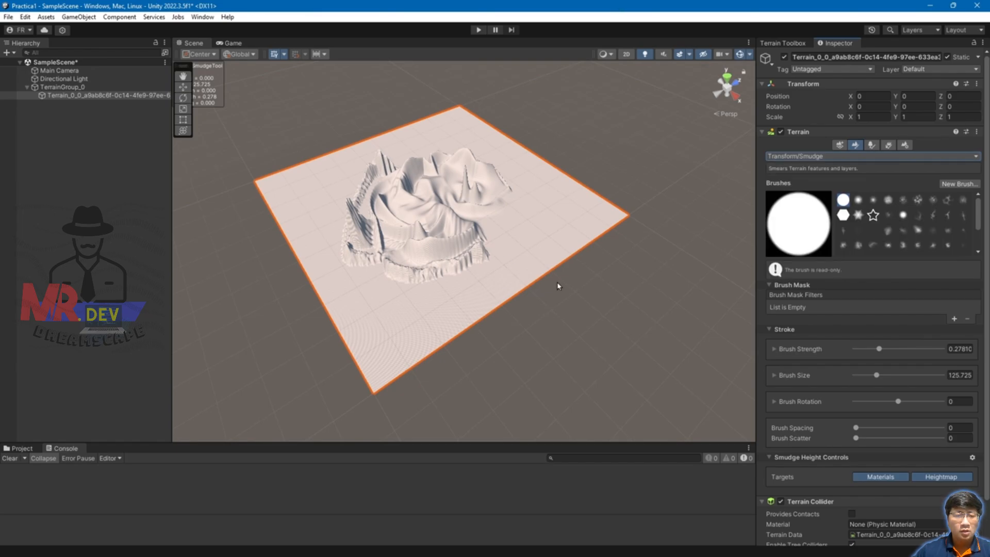
scroll(464, 236, up, 6)
middle_drag(520, 212, 541, 262)
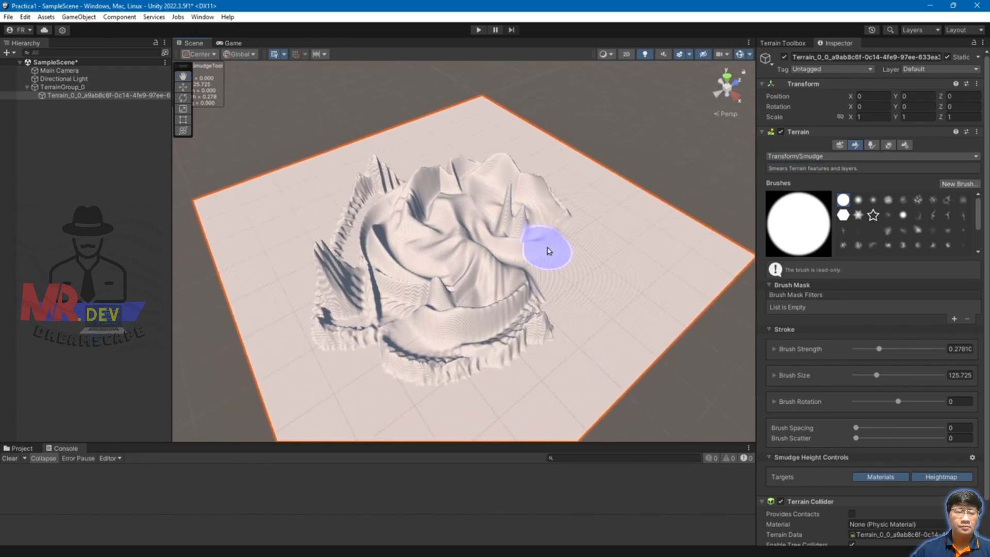
mouse_move(421, 304)
mouse_down()
mouse_move(344, 335)
mouse_move(251, 398)
mouse_up()
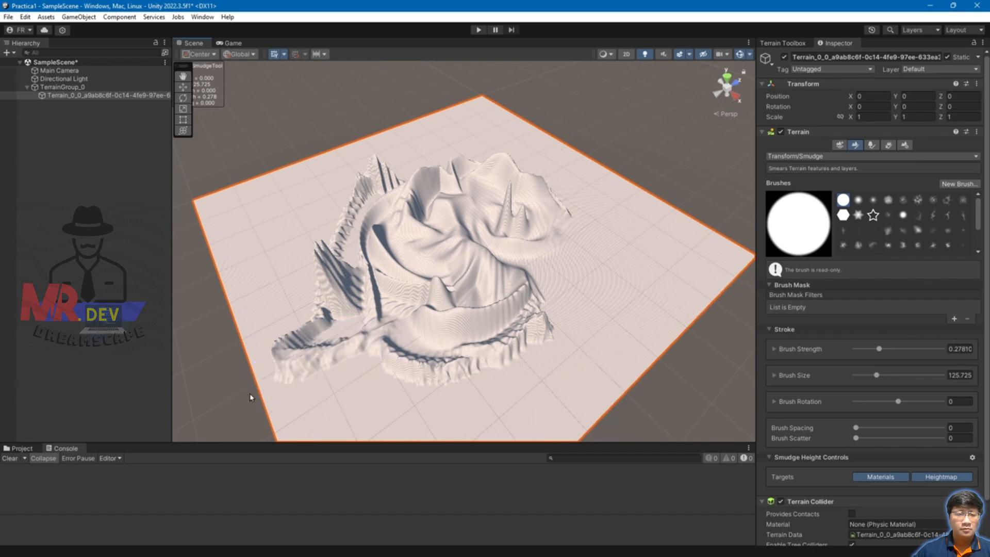
drag(314, 304, 210, 292)
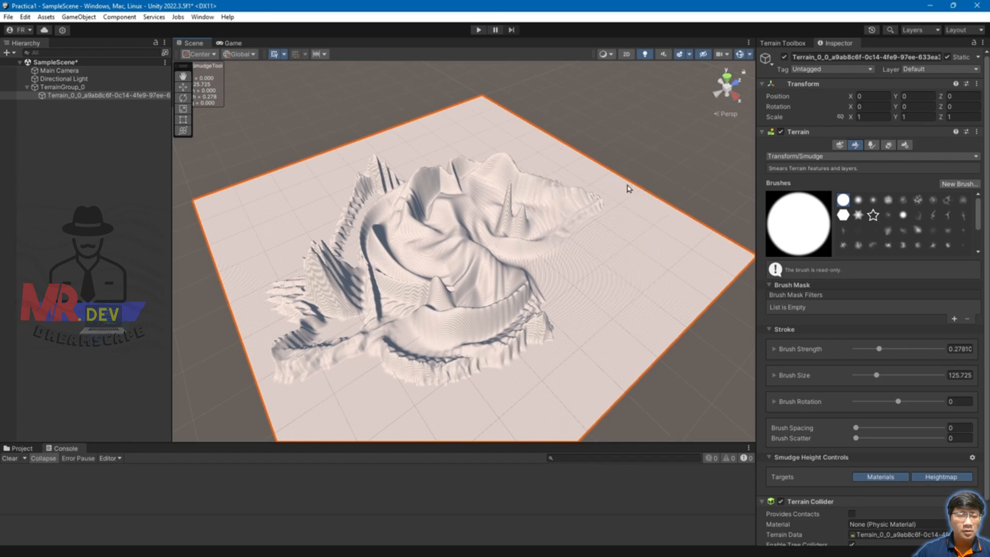
mouse_move(532, 232)
mouse_down()
mouse_move(521, 236)
mouse_move(541, 294)
mouse_move(588, 316)
mouse_move(567, 340)
mouse_up()
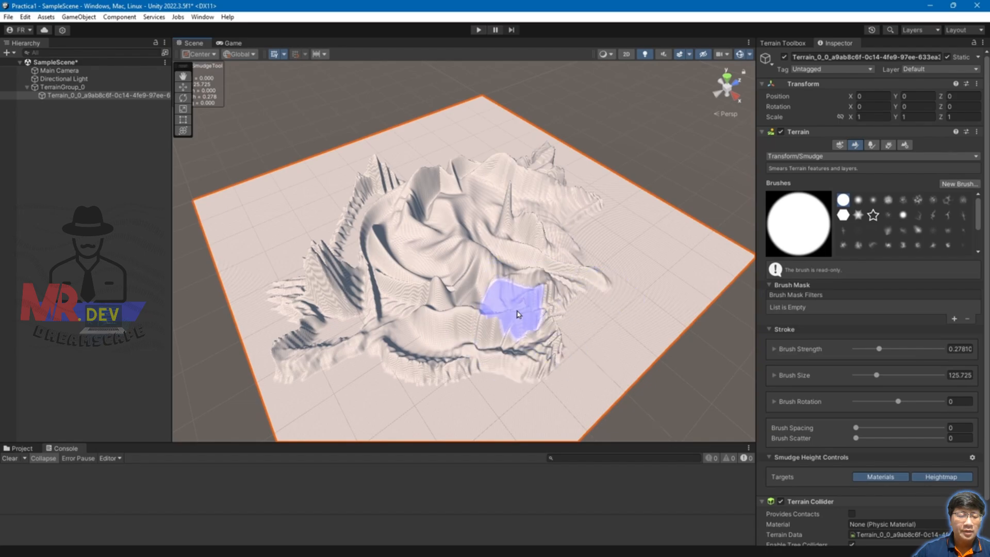
mouse_move(518, 315)
mouse_down()
mouse_move(464, 320)
mouse_move(486, 336)
mouse_move(449, 392)
mouse_move(399, 351)
mouse_move(481, 210)
mouse_move(398, 361)
mouse_move(394, 232)
mouse_move(551, 311)
mouse_up()
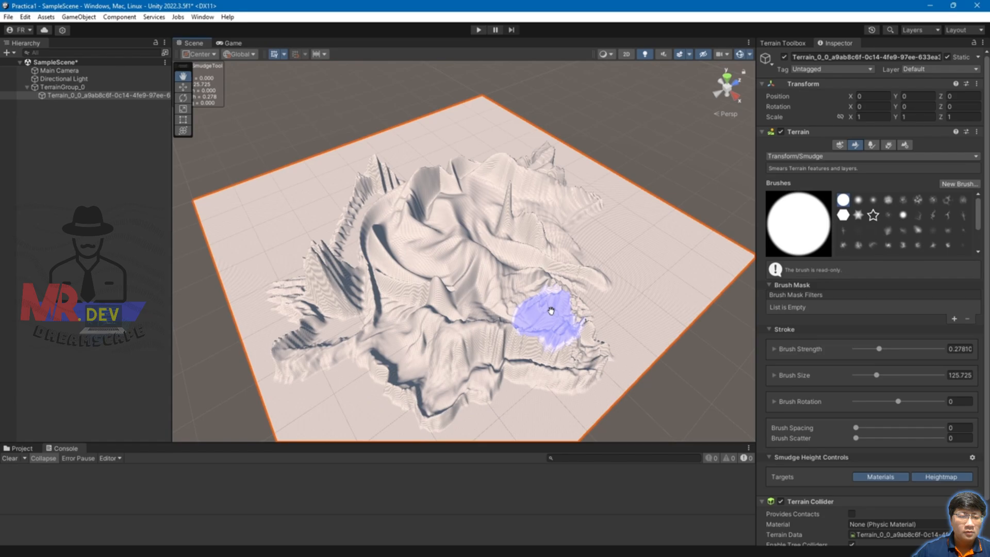
Flatten the slopes across the sculpted hills and out to the terrain's edge with the Slope Flatten effect.
mouse_move(551, 311)
middle_down()
mouse_move(475, 310)
mouse_move(386, 213)
middle_up()
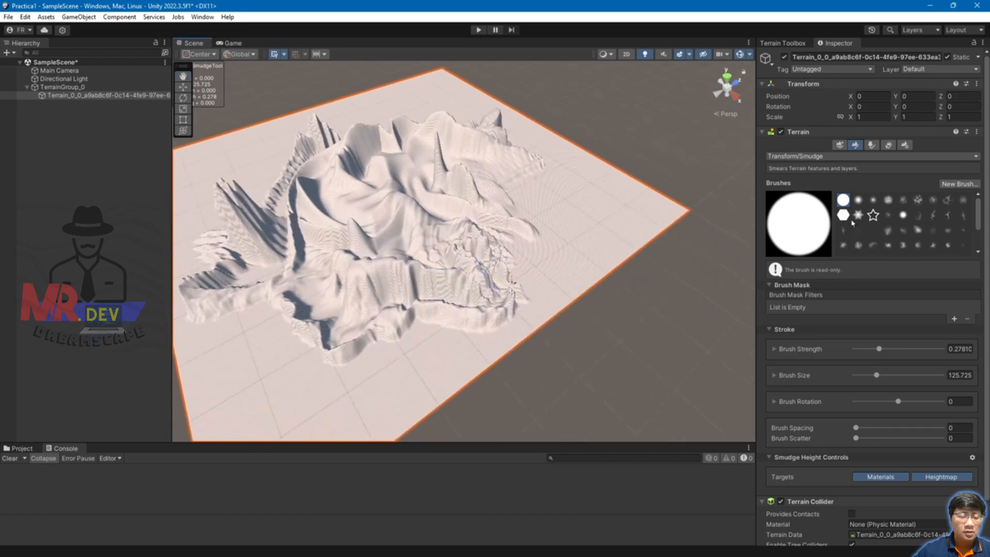
click(819, 157)
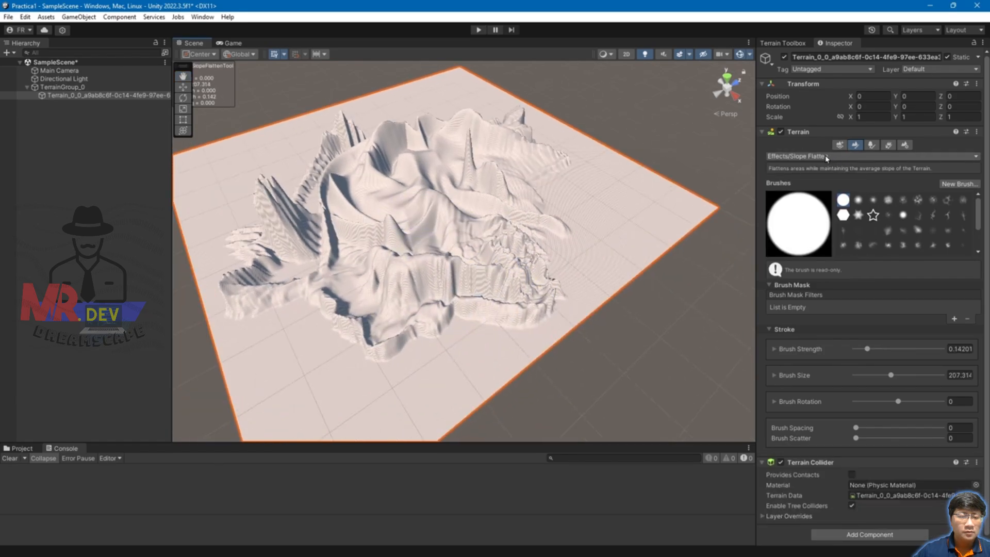
click(827, 158)
mouse_move(841, 227)
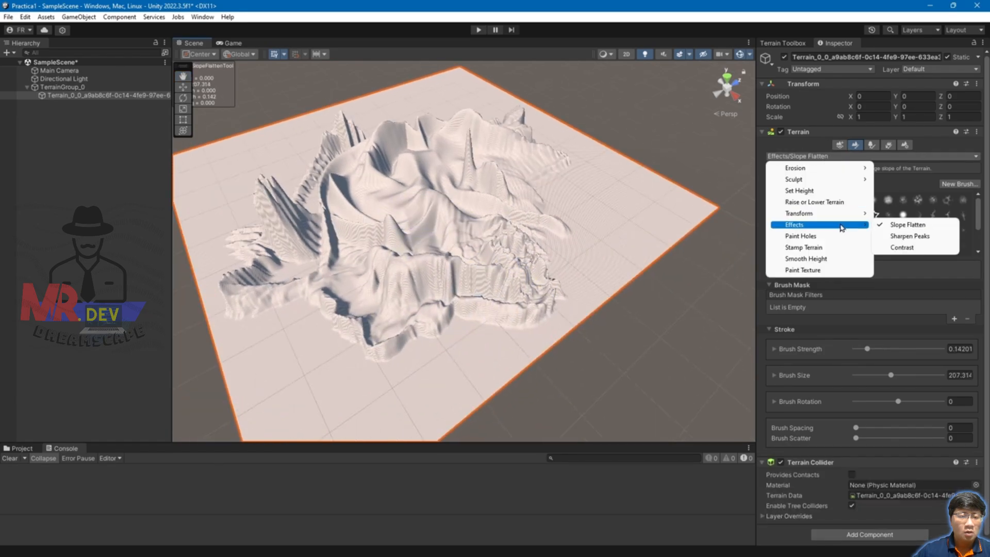
click(926, 227)
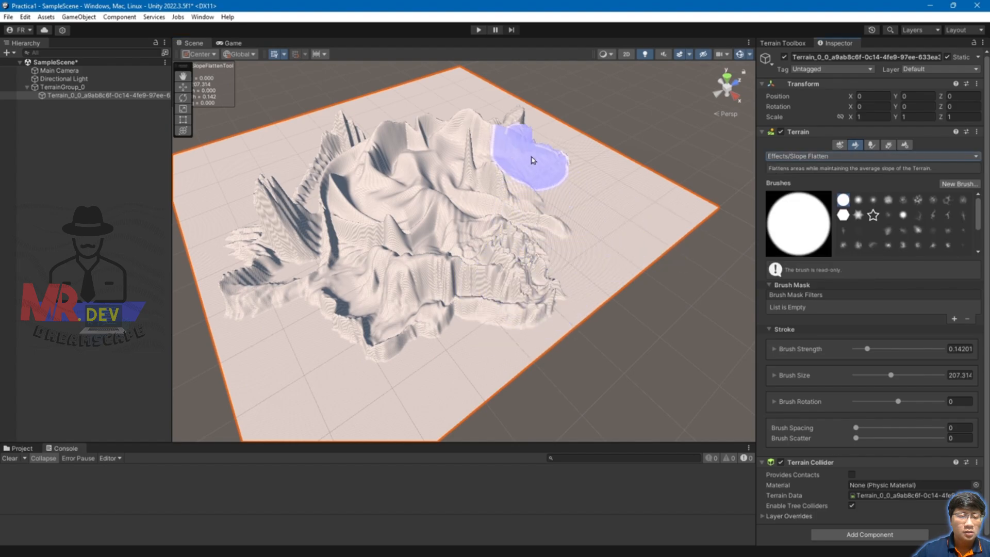
mouse_move(450, 158)
mouse_down()
mouse_move(405, 172)
mouse_move(411, 232)
mouse_move(347, 155)
mouse_move(355, 271)
mouse_move(398, 309)
mouse_up()
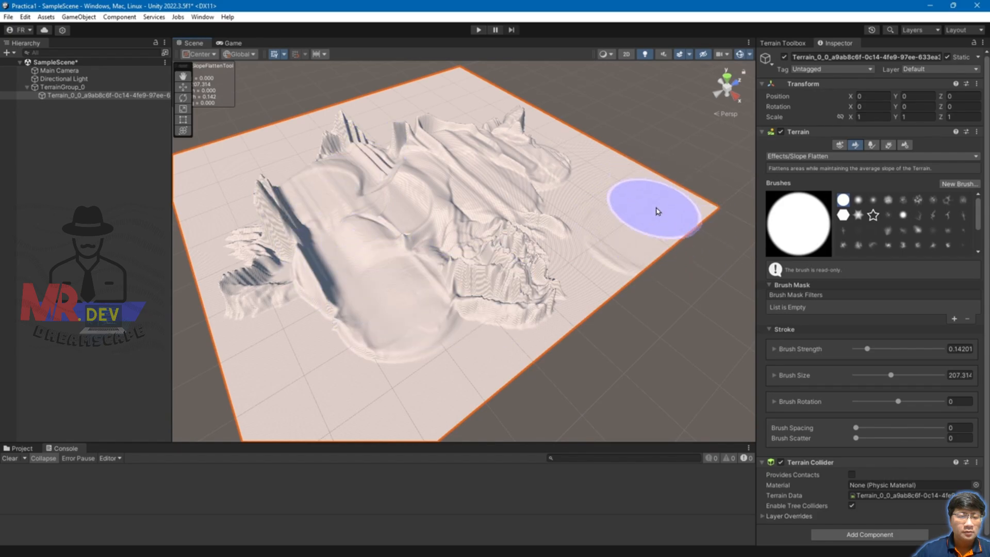
mouse_move(657, 206)
mouse_down()
mouse_move(514, 265)
mouse_move(448, 236)
mouse_move(338, 306)
mouse_up()
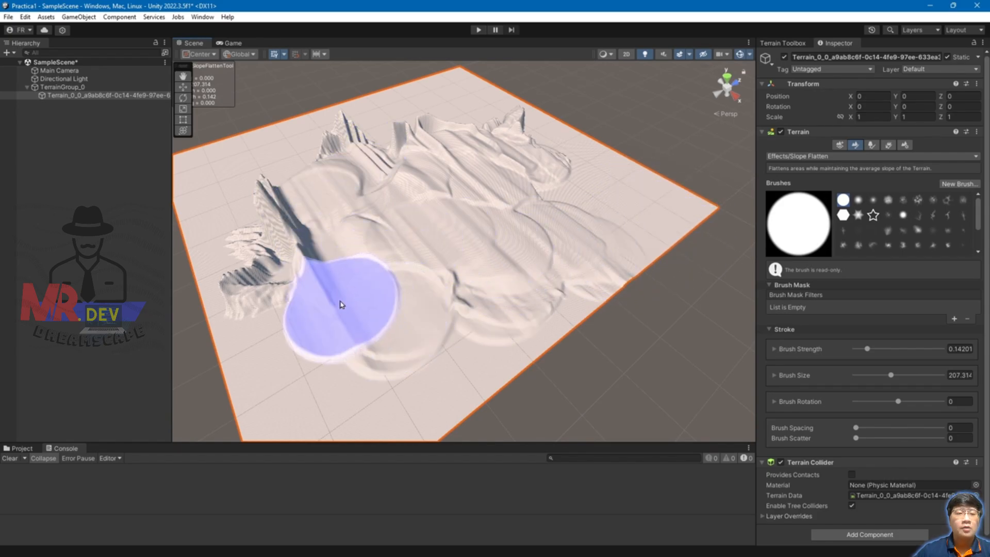
Switch to the Sharpen Peaks effect and apply it across the flattened hills toward the terrain's edge.
click(818, 158)
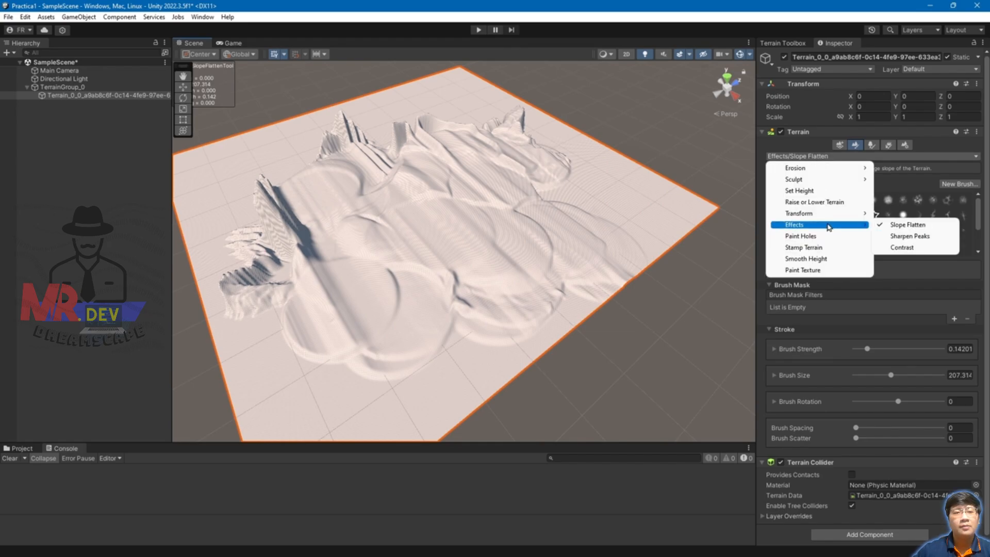
click(908, 236)
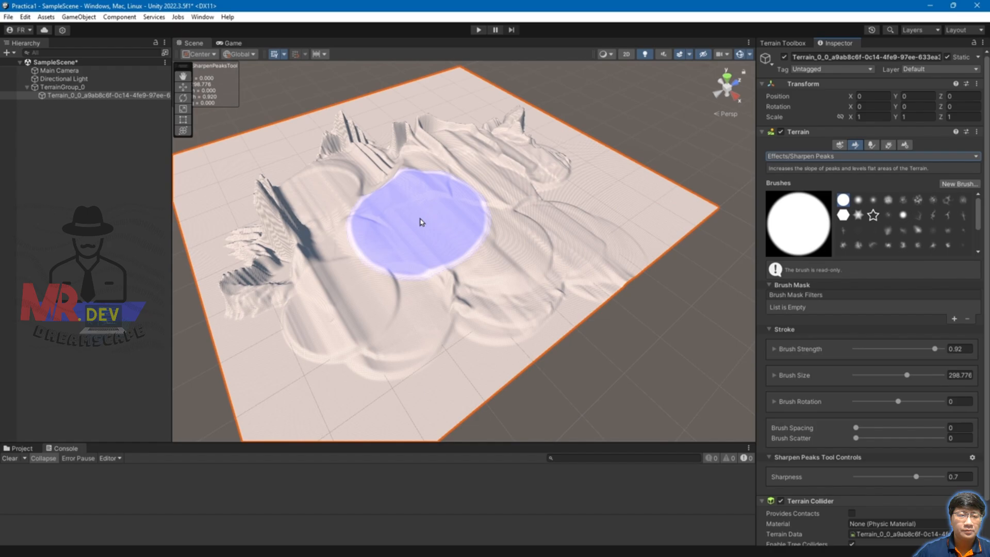
mouse_move(570, 238)
mouse_down()
mouse_move(670, 266)
mouse_move(604, 279)
mouse_up()
Undo the recent sharpening and slope-flattening strokes to bring back the earlier hills.
key(ctrl+z)
key(ctrl+z)
key(ctrl+z)
key(ctrl+z)
key(ctrl+z)
key(ctrl+z)
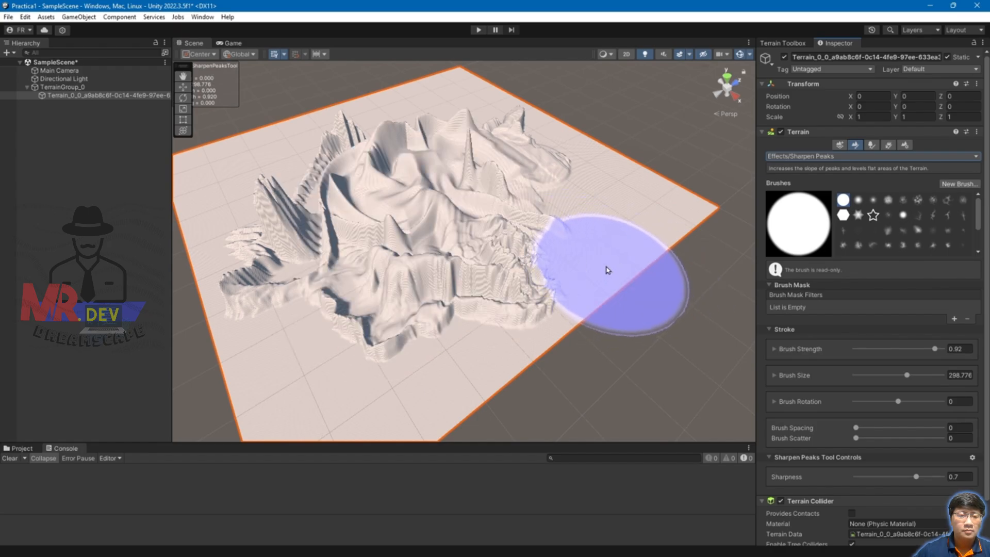
key(ctrl+z)
key(ctrl+z)
key(ctrl+z)
key(ctrl+z)
key(ctrl+z)
key(ctrl+z)
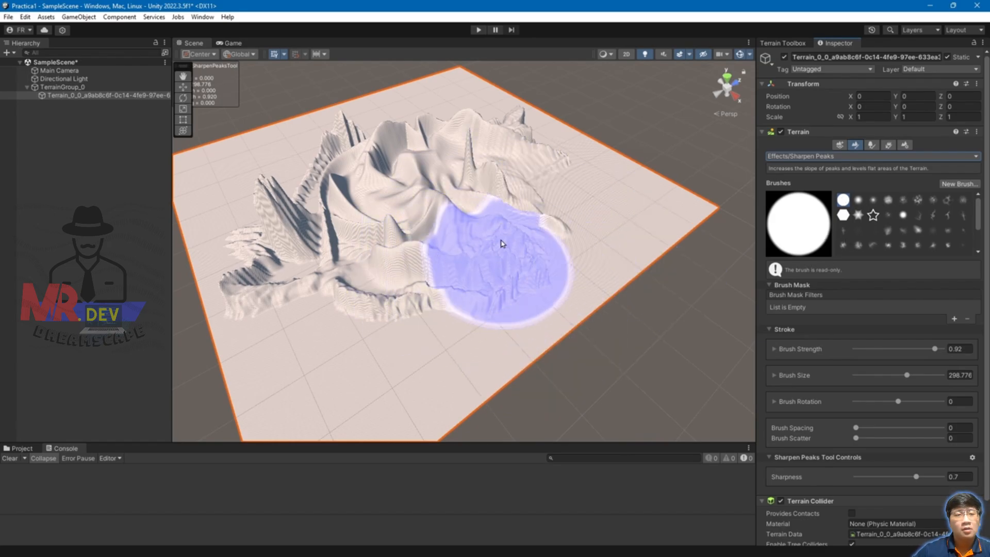
Apply Sharpen Peaks to the rough lower slope at the near side of the hills and inspect the area up close.
alt+drag(505, 254, 391, 283)
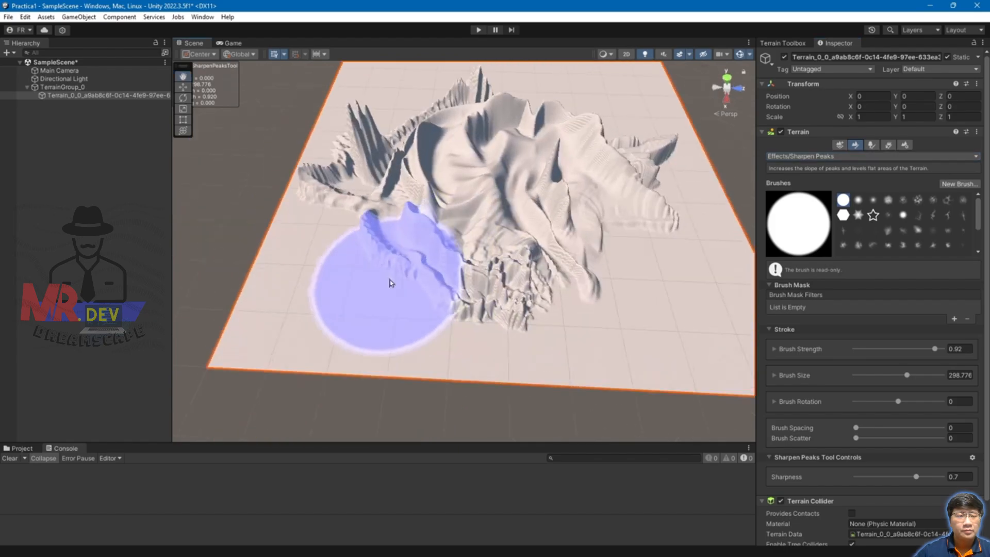
scroll(479, 261, up, 3)
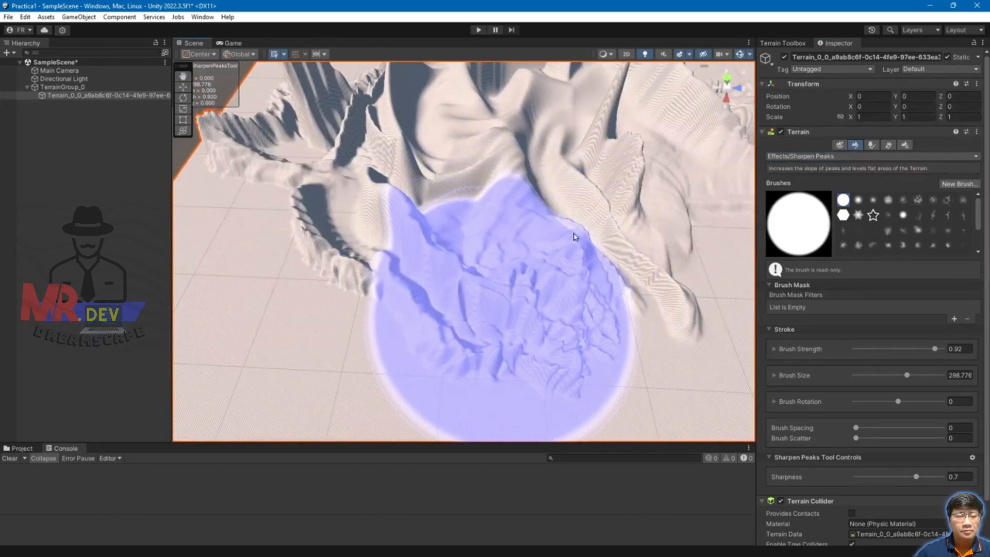
alt+drag(573, 237, 512, 254)
alt+drag(548, 283, 473, 294)
mouse_move(588, 354)
alt+mouse_down()
mouse_move(378, 338)
mouse_move(703, 353)
alt+mouse_up()
mouse_move(407, 317)
alt+mouse_down()
mouse_move(553, 294)
mouse_move(639, 185)
alt+mouse_up()
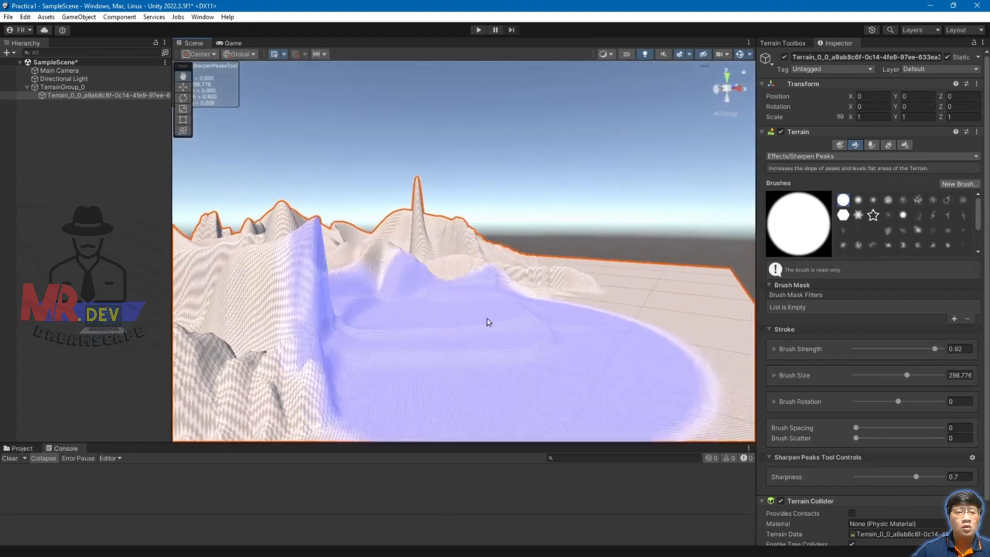
mouse_move(561, 290)
alt+mouse_down()
mouse_move(517, 316)
mouse_move(387, 333)
mouse_move(380, 354)
mouse_move(514, 278)
alt+mouse_up()
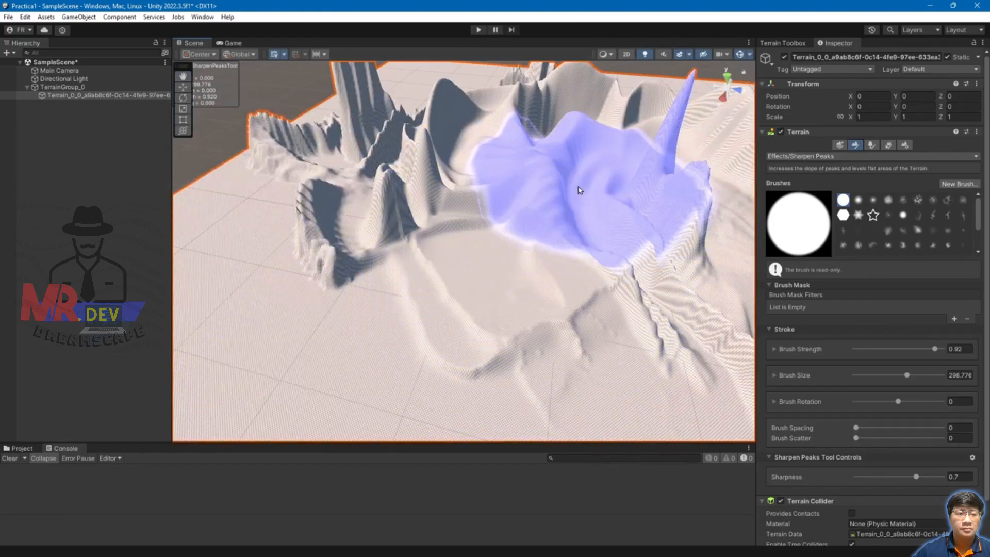
middle_drag(584, 170, 575, 228)
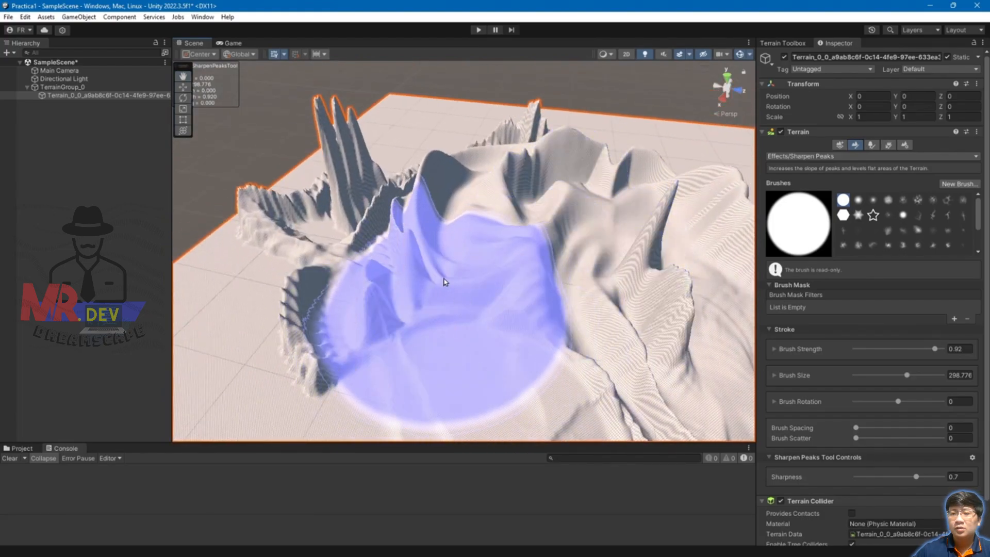
Sweep Sharpen Peaks over the nearer peaks, the curved ridge and the surrounding hills, and undo the most recent strokes.
mouse_move(454, 259)
mouse_down()
mouse_move(413, 273)
mouse_move(438, 283)
mouse_move(408, 279)
mouse_up()
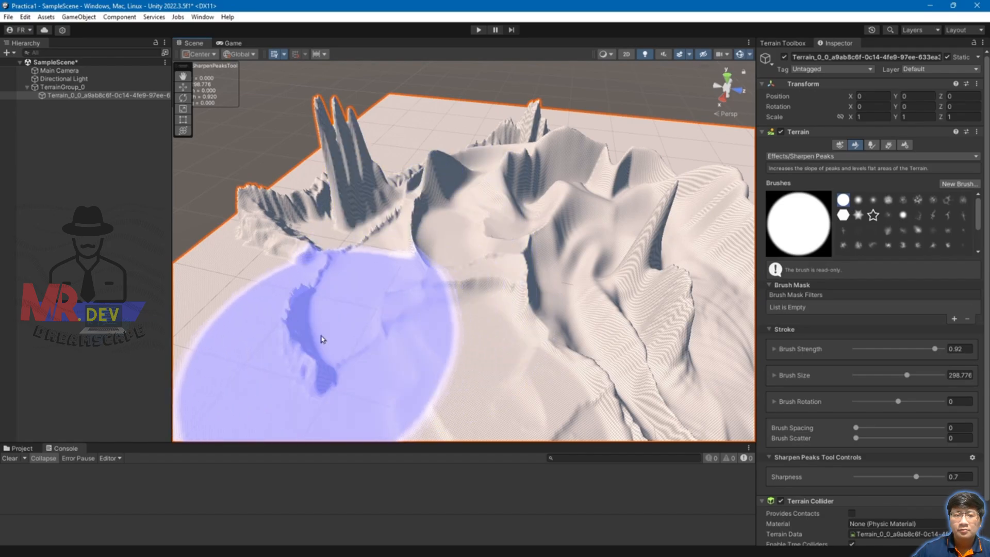
mouse_move(289, 343)
mouse_down()
mouse_move(303, 256)
mouse_move(269, 218)
mouse_move(375, 193)
mouse_move(400, 176)
mouse_move(580, 172)
mouse_move(635, 257)
mouse_move(643, 340)
mouse_move(561, 308)
mouse_move(496, 310)
mouse_move(543, 311)
mouse_move(585, 333)
mouse_up()
scroll(643, 340, down, 3)
scroll(587, 332, down, 1)
key(ctrl+z)
key(ctrl+z)
key(ctrl+z)
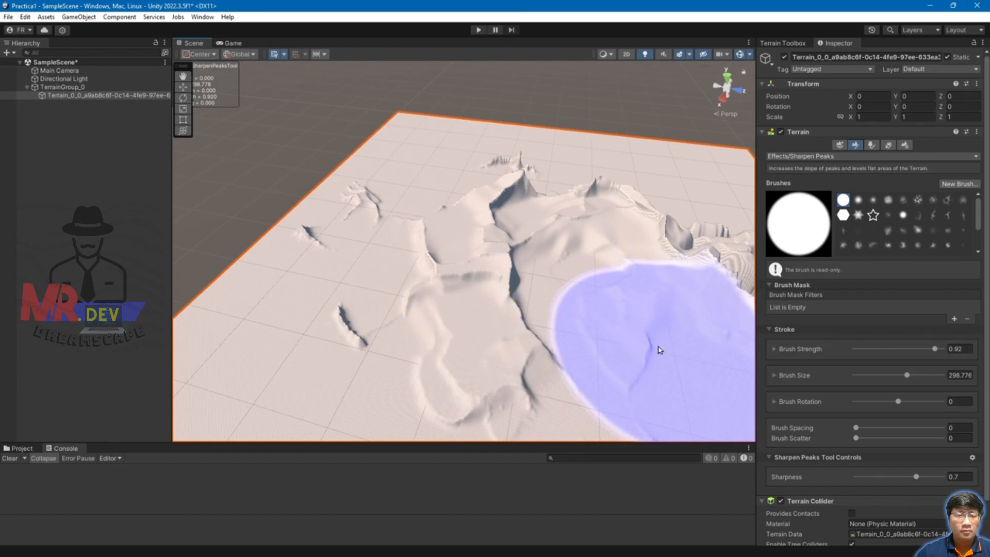
key(ctrl+z)
key(ctrl+z)
key(ctrl+z)
key(ctrl+z)
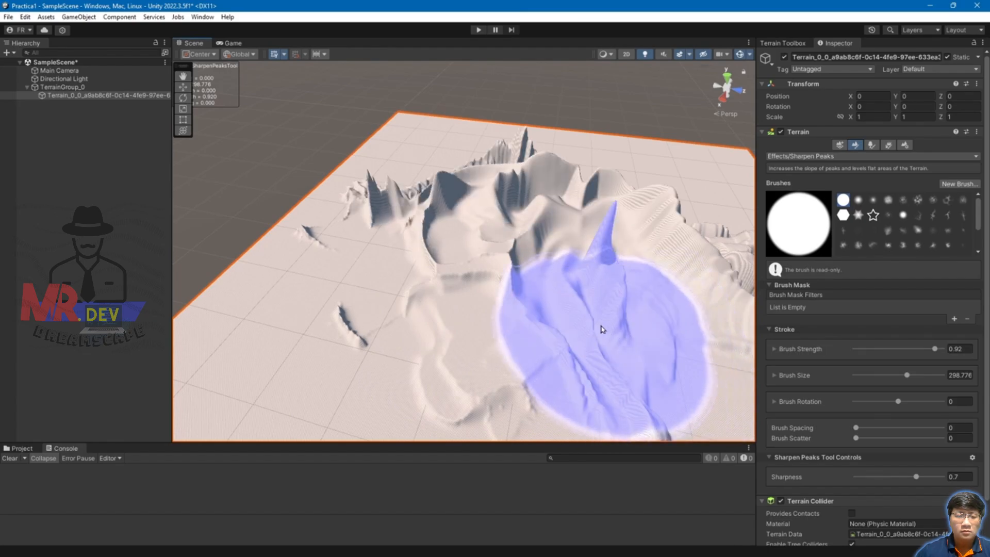
Level nearly all the hills across the tile with repeated Sharpen Peaks strokes.
scroll(613, 332, down, 4)
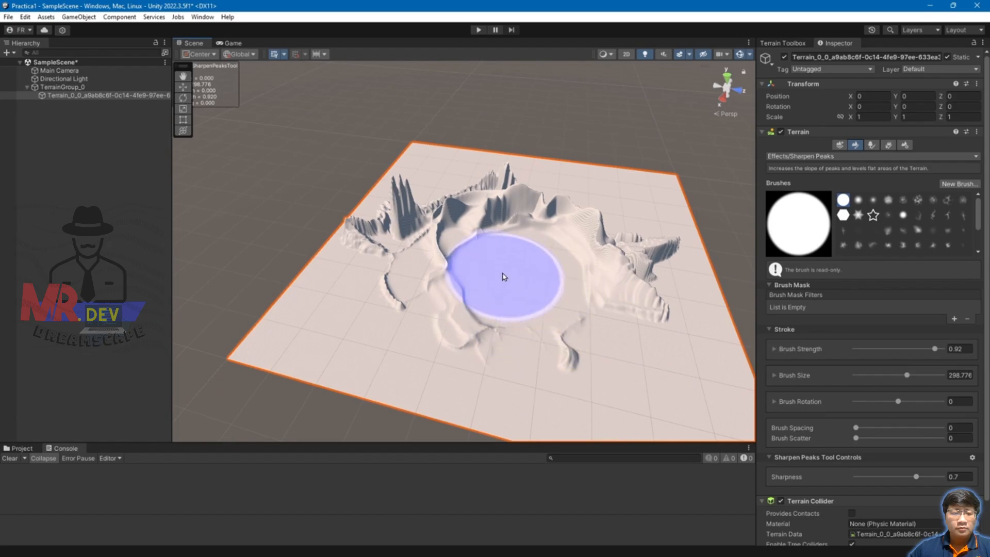
drag(503, 277, 477, 285)
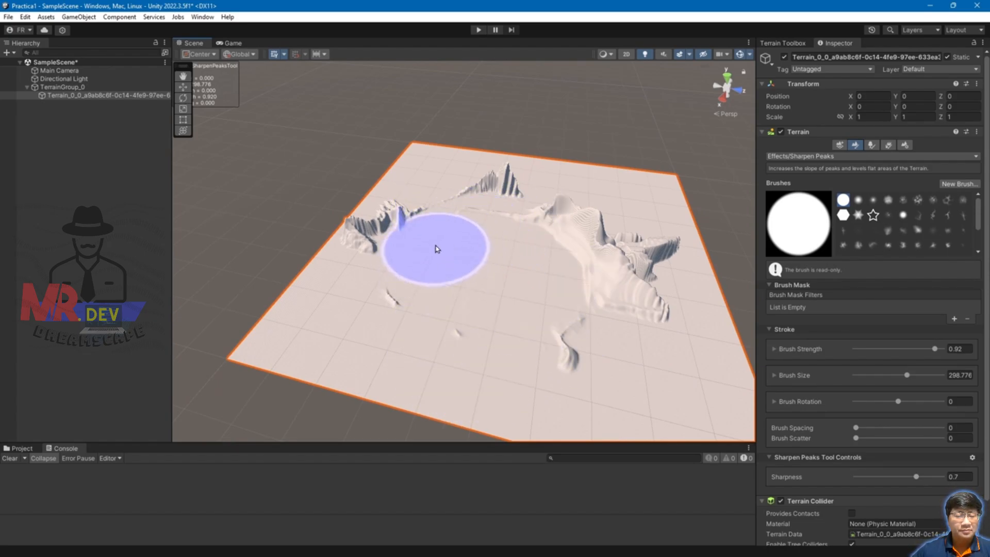
drag(437, 249, 460, 235)
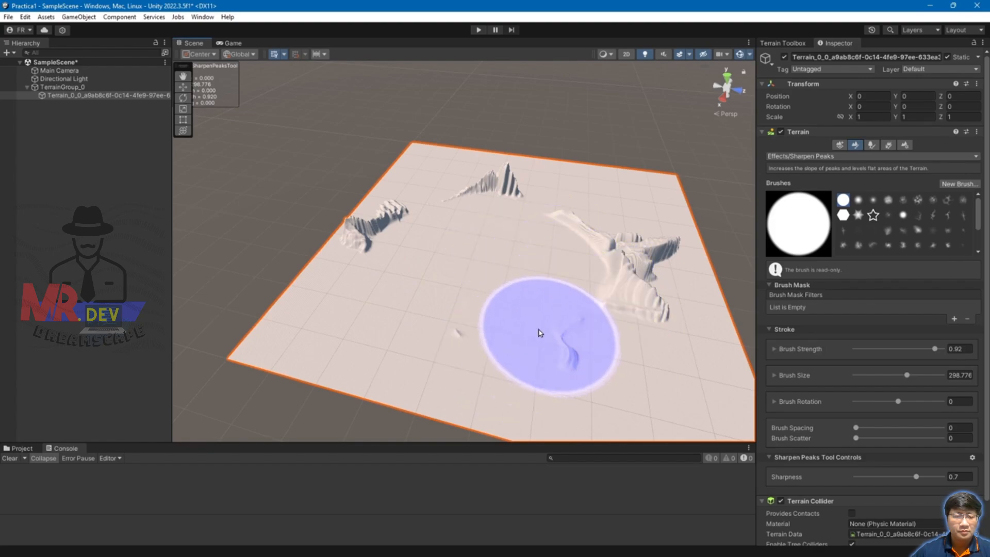
mouse_move(564, 321)
mouse_down()
mouse_move(553, 347)
mouse_move(442, 338)
mouse_move(582, 325)
mouse_move(625, 298)
mouse_move(608, 252)
mouse_move(606, 320)
mouse_move(517, 197)
mouse_move(451, 188)
mouse_up()
mouse_move(477, 253)
mouse_down()
mouse_move(413, 256)
mouse_move(572, 285)
mouse_up()
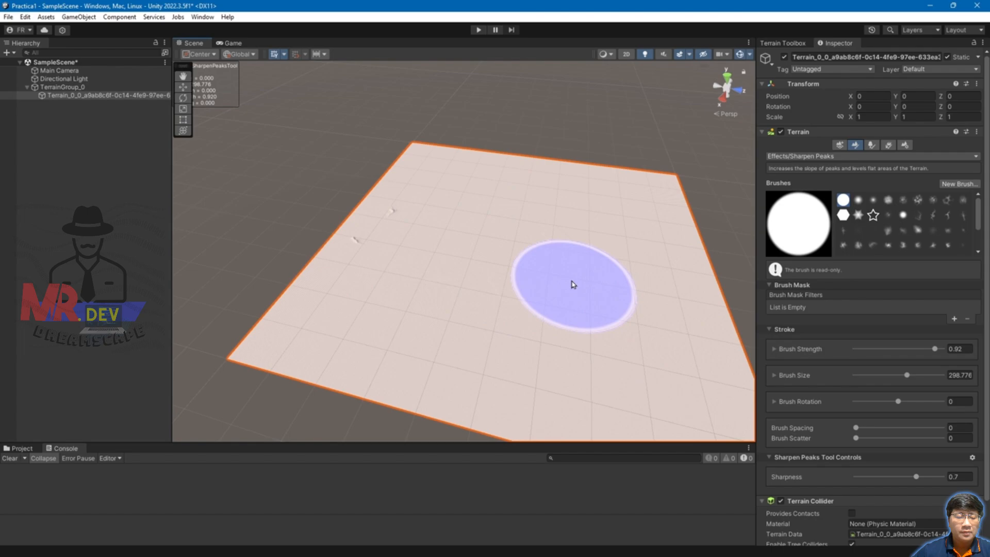
Undo the levelling strokes, and flatten only the middle of the hill mass into a basin with Sharpen Peaks.
key(ctrl+z)
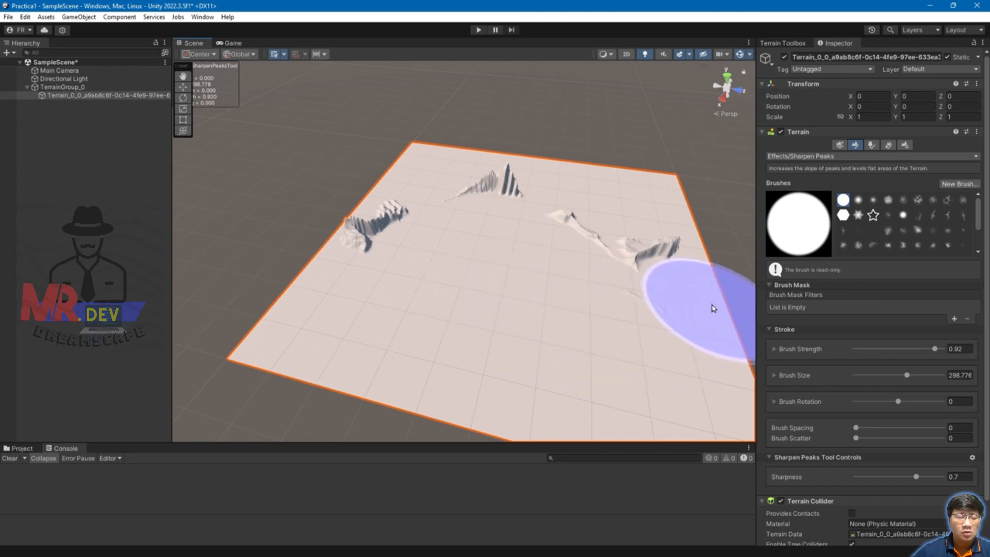
key(ctrl+z)
key(ctrl+z)
key(ctrl+z)
key(ctrl+z)
key(ctrl+z)
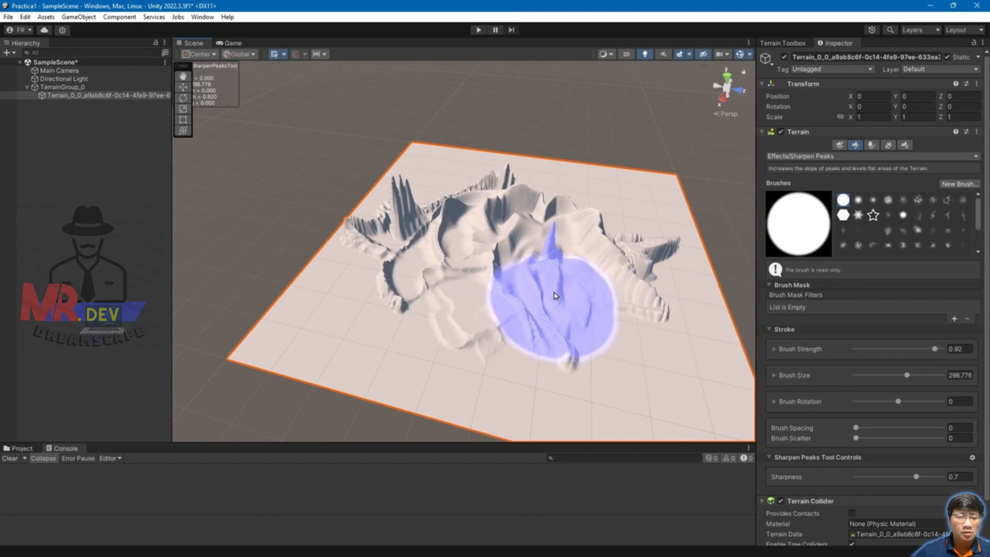
mouse_move(521, 279)
mouse_down()
mouse_move(444, 265)
mouse_move(517, 247)
mouse_move(555, 263)
mouse_move(508, 281)
mouse_up()
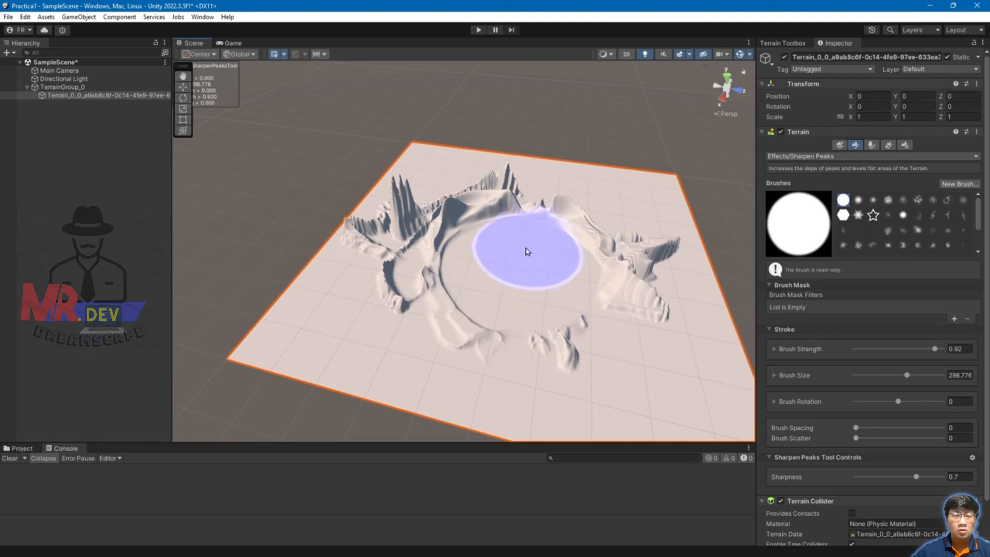
scroll(497, 270, up, 5)
Switch to the Contrast effect and apply it to the cluster of spiky peaks at the tile's edge.
click(814, 156)
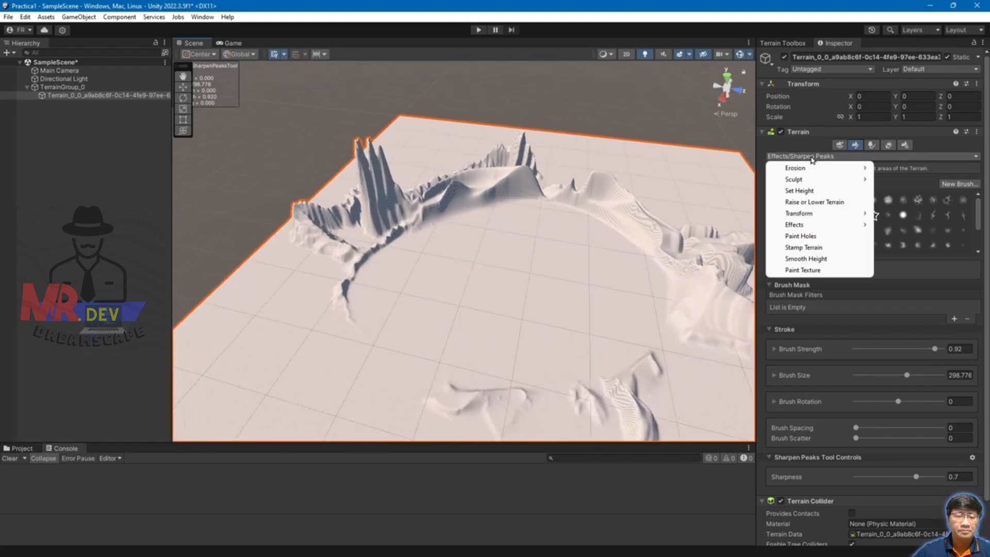
click(901, 248)
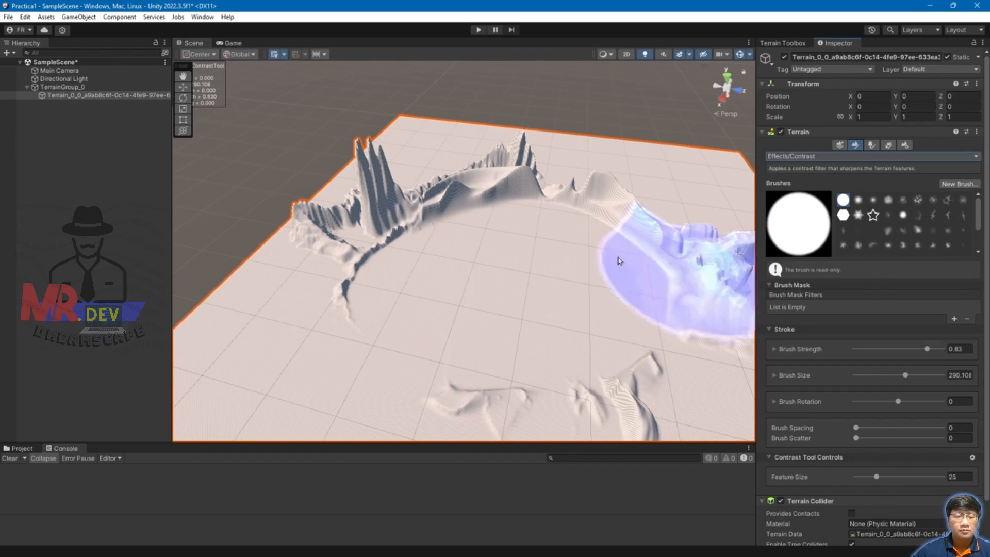
scroll(537, 250, down, 4)
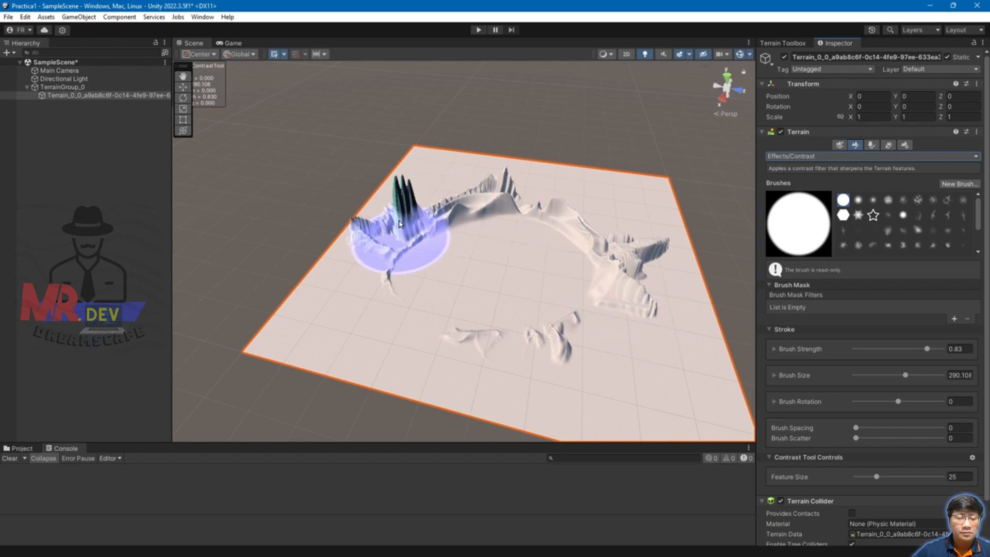
mouse_move(400, 223)
mouse_down()
mouse_move(387, 187)
mouse_move(587, 241)
mouse_move(541, 215)
mouse_move(738, 260)
mouse_up()
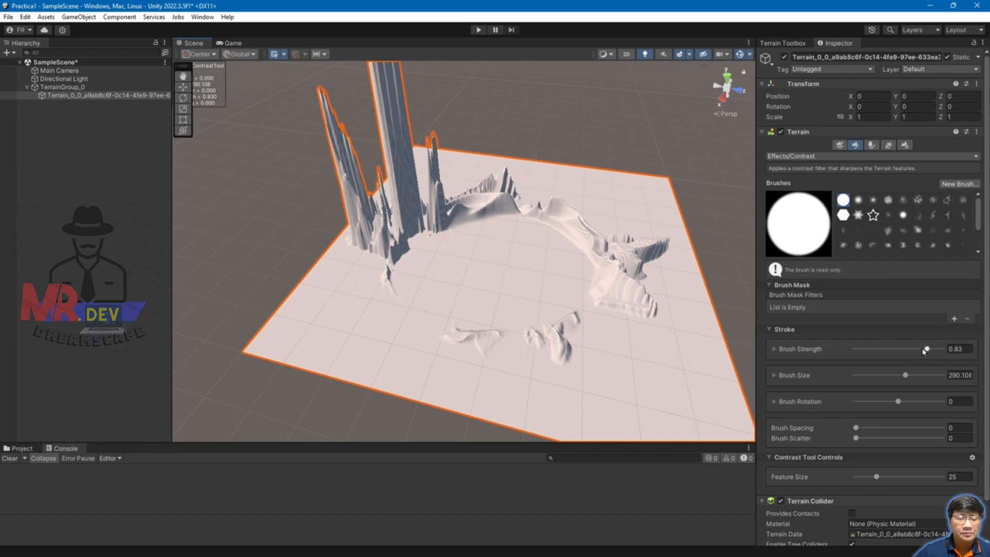
Lower the brush strength to about 0.19 and exaggerate the remaining ridges around the basin with the Contrast effect.
mouse_move(571, 203)
mouse_down()
mouse_move(513, 212)
mouse_move(471, 199)
mouse_move(528, 273)
mouse_move(589, 239)
mouse_move(601, 287)
mouse_move(552, 232)
mouse_move(482, 238)
mouse_move(528, 202)
mouse_up()
scroll(527, 204, down, 5)
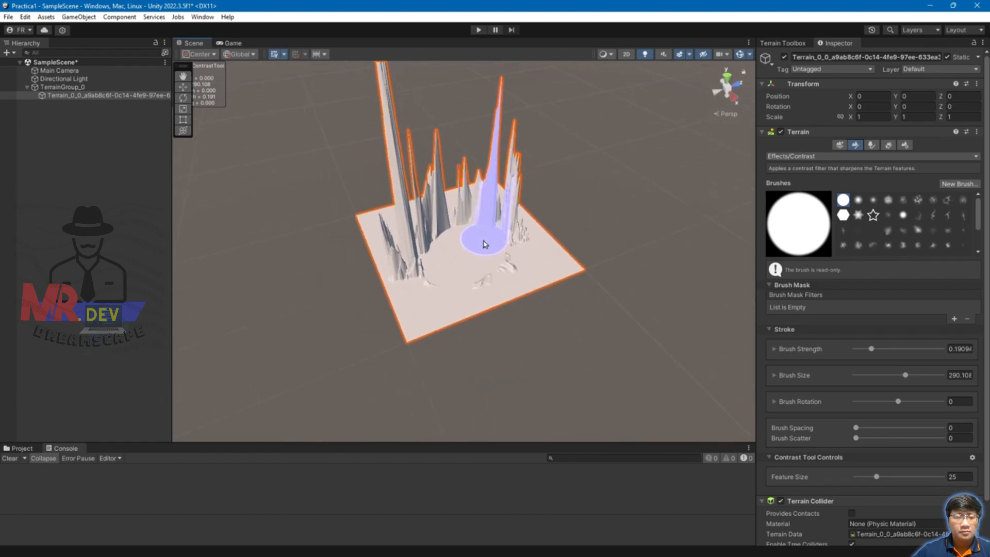
alt+drag(484, 245, 449, 149)
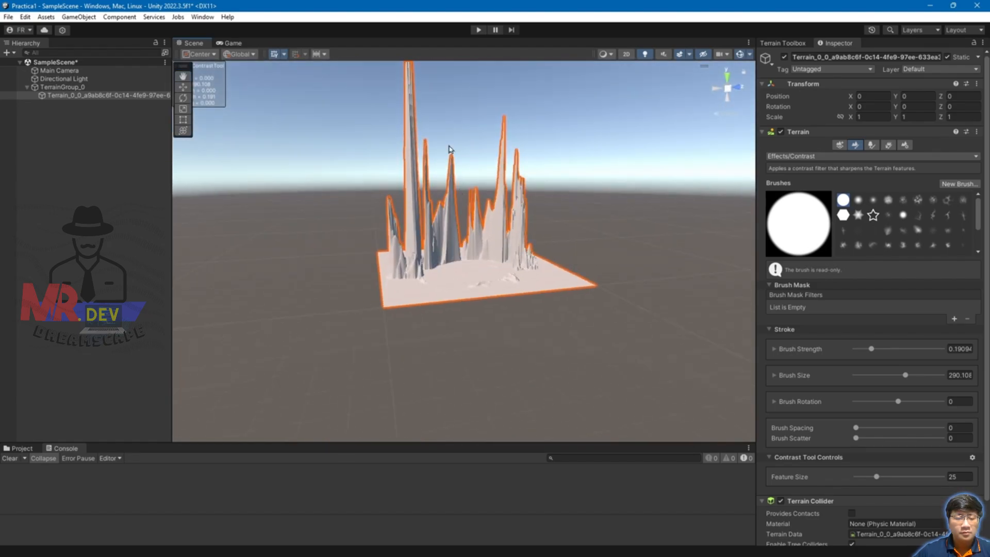
alt+drag(562, 217, 480, 280)
scroll(550, 258, up, 6)
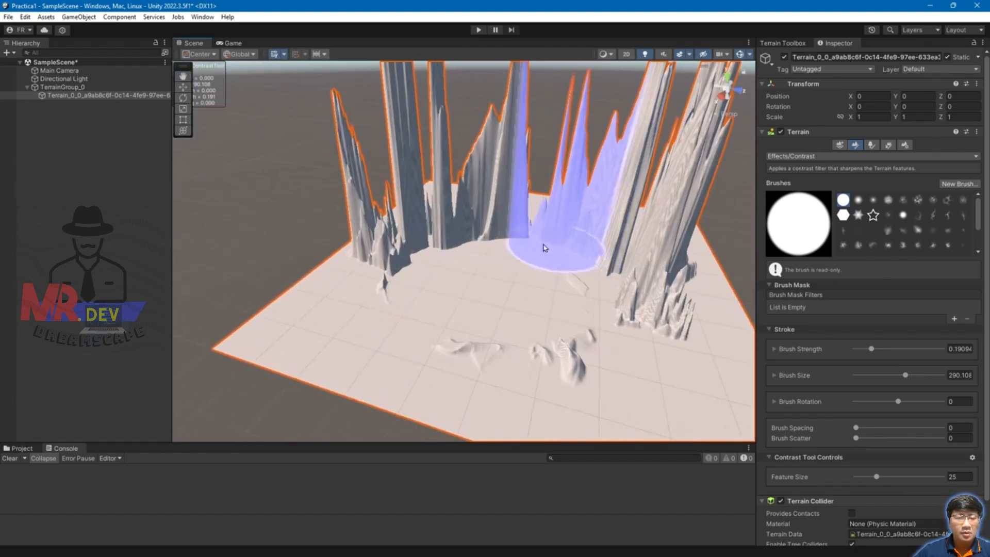
Apply the Contrast effect to the low mounds at the open side of the basin.
mouse_move(390, 309)
mouse_down()
mouse_move(407, 336)
mouse_move(465, 352)
mouse_move(627, 336)
mouse_up()
scroll(475, 331, down, 6)
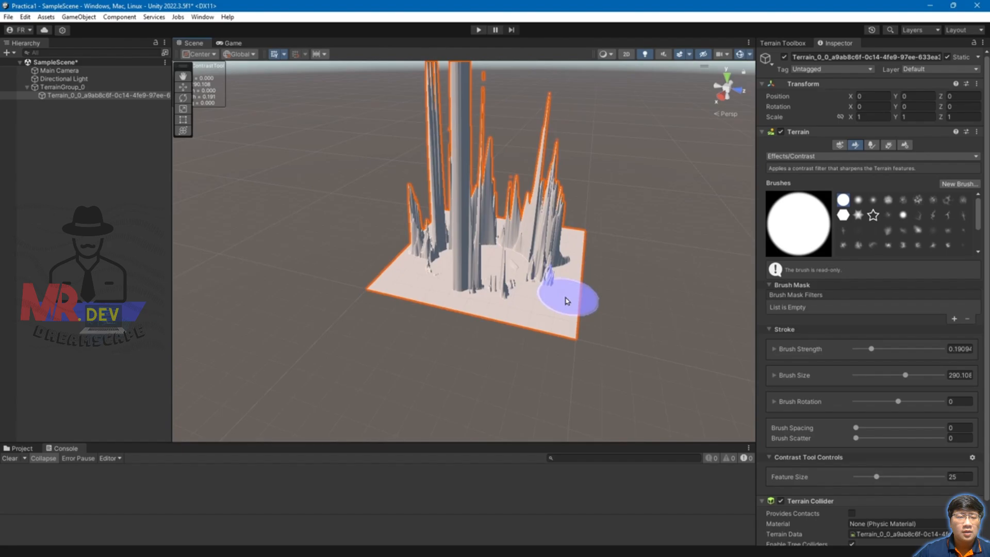
scroll(496, 282, up, 8)
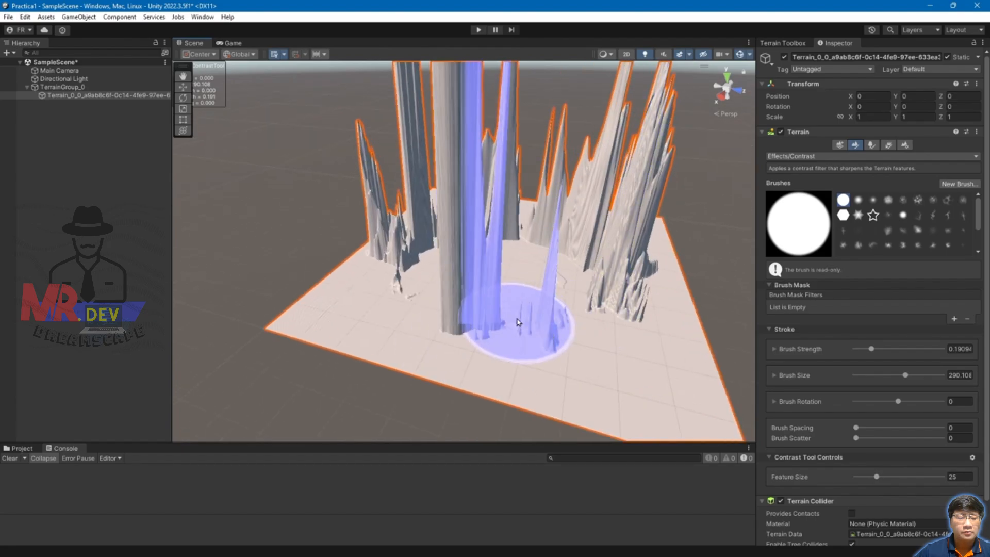
Paint a rounded hole in the flat ground beside the mounds with the Paint Holes tool, and undo it.
click(825, 157)
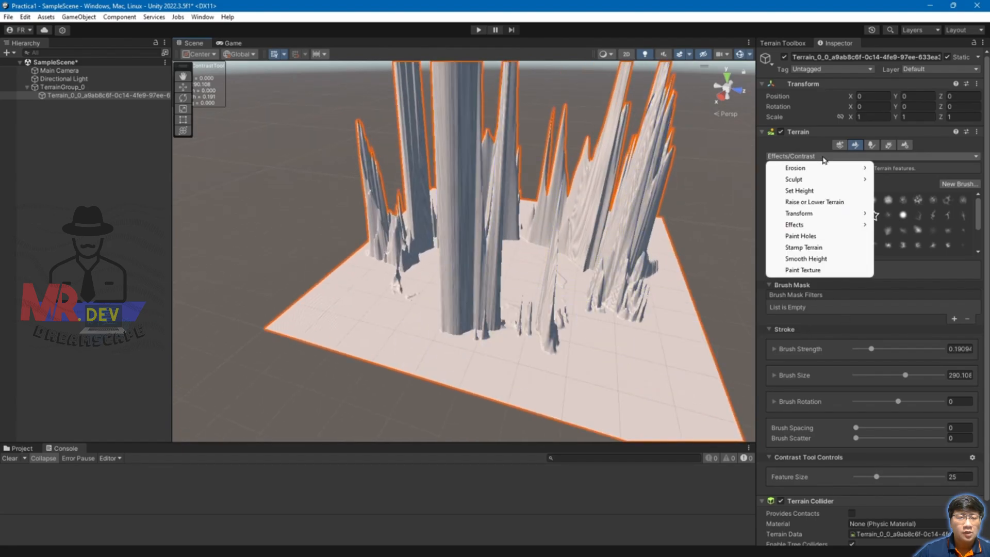
click(810, 238)
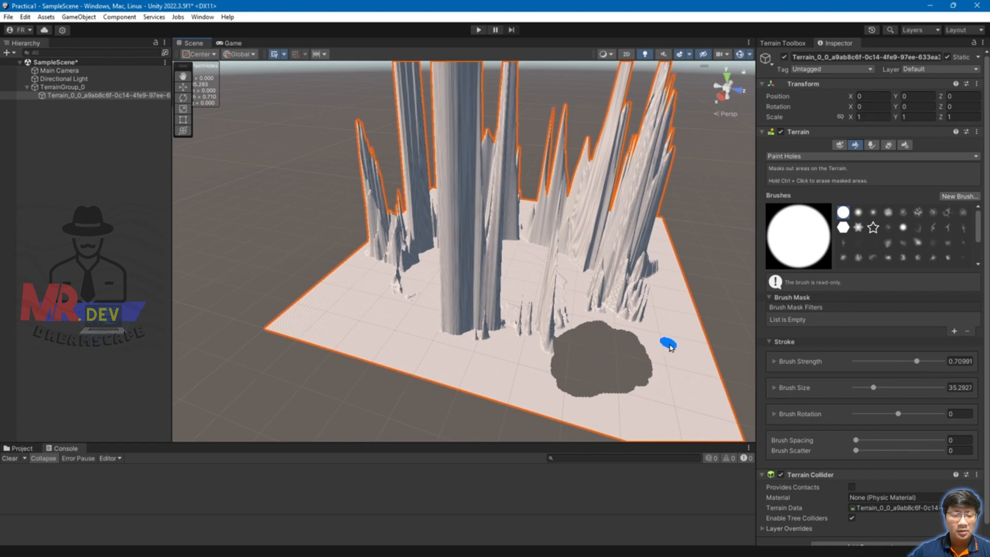
key(ctrl+z)
Stamp five round columns on the flat ground with Stamp Terrain at brush size 100, plus a taller one with a greater stamp height.
click(827, 156)
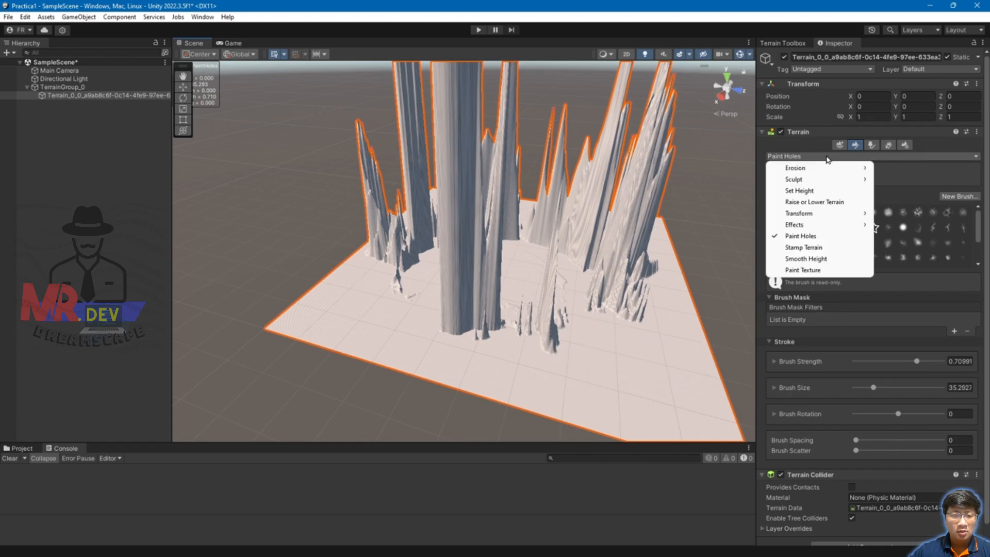
click(797, 252)
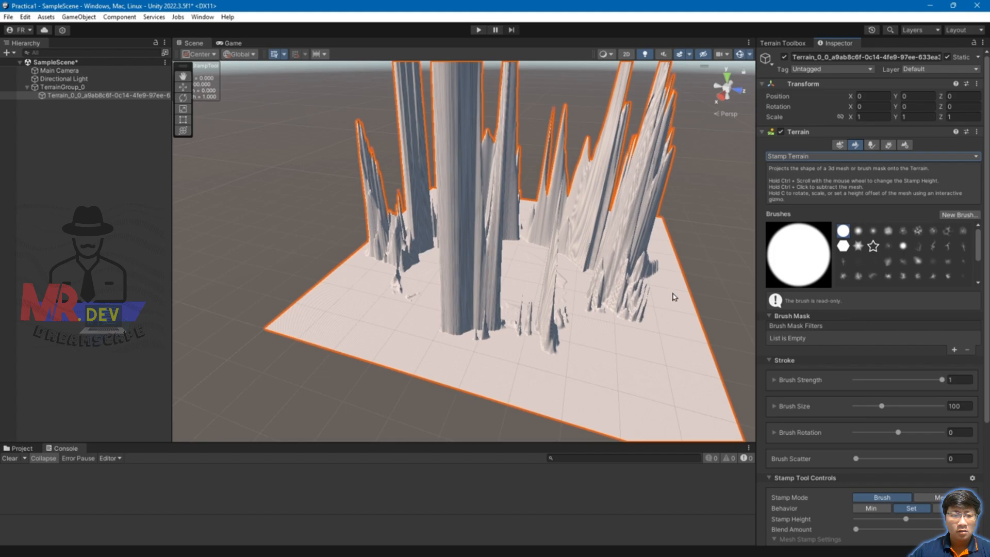
click(619, 322)
click(606, 374)
click(664, 410)
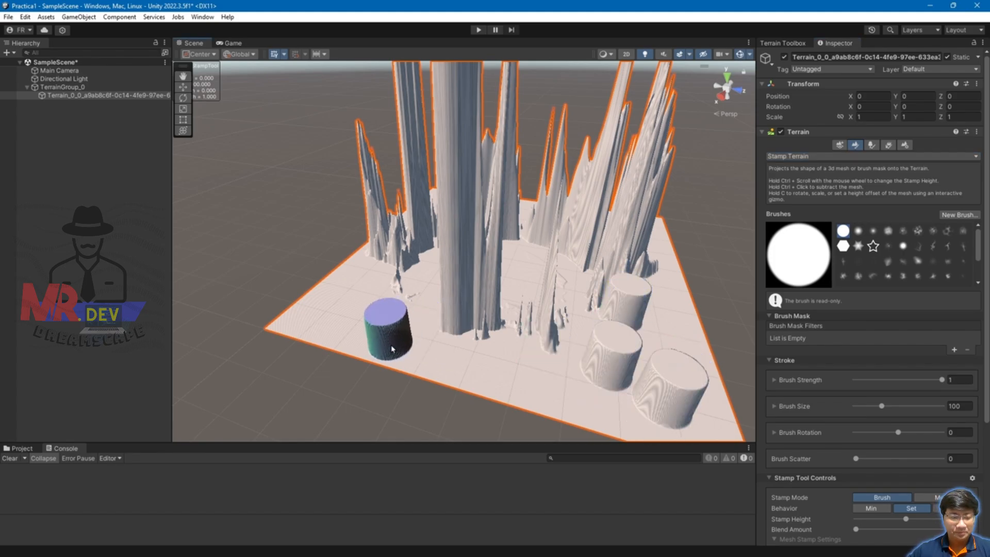
click(351, 304)
click(412, 330)
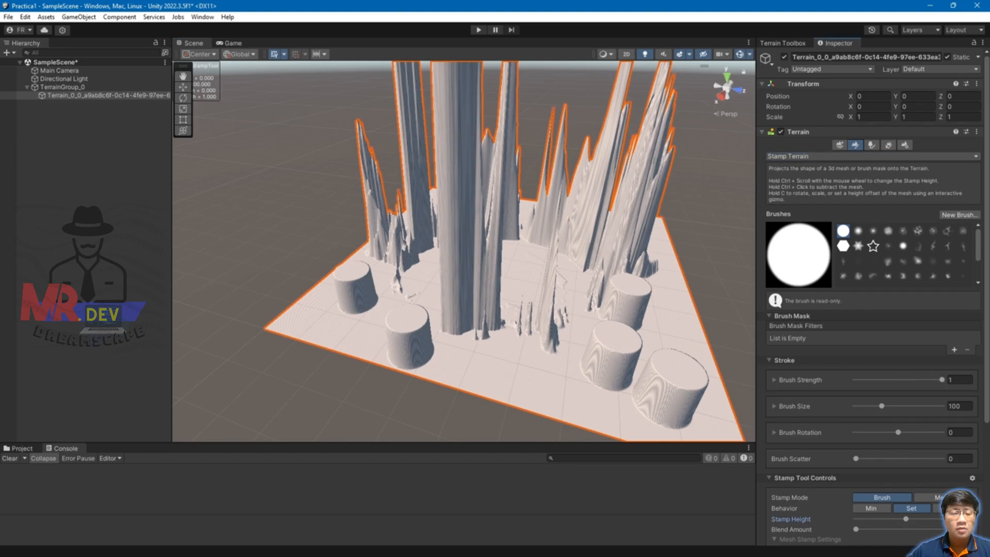
click(686, 355)
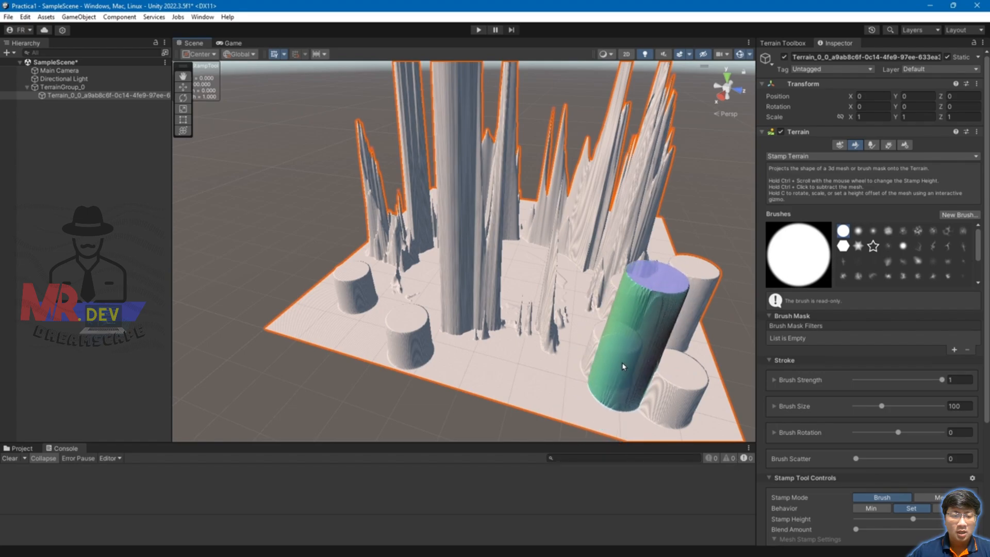
Raise the column at the tile's far edge with a taller stamp, and stamp a star-shaped spike and a cloudy rough mound on the flat ground.
click(693, 282)
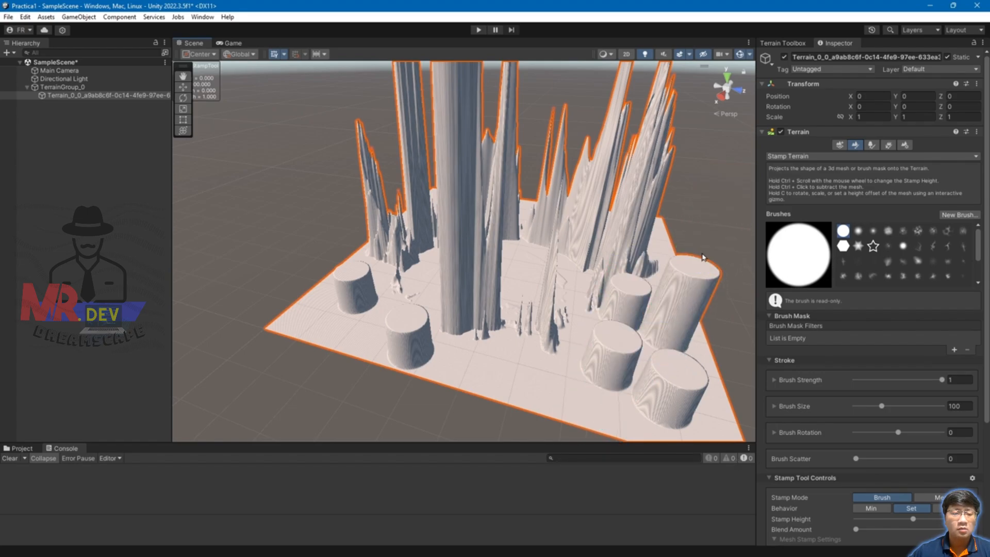
scroll(585, 398, down, 4)
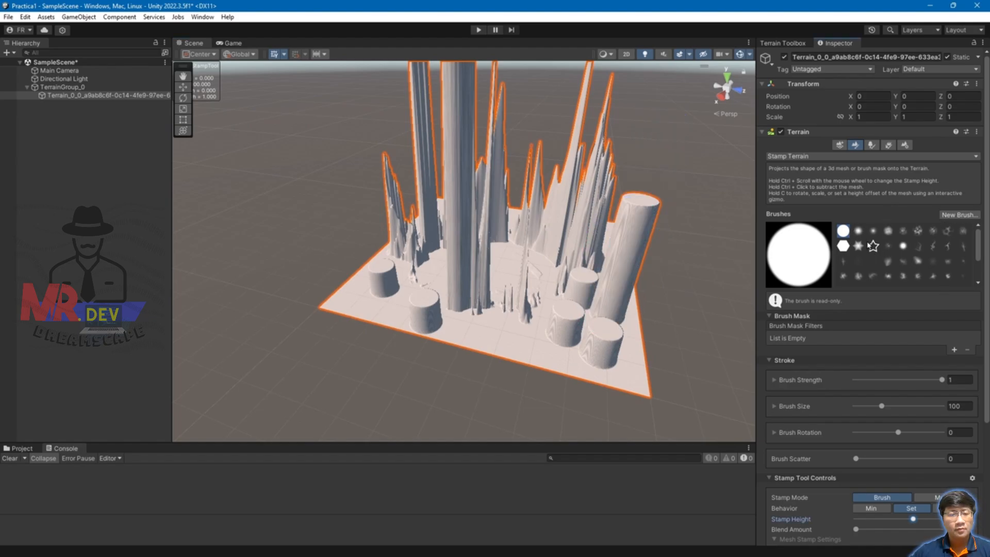
click(860, 247)
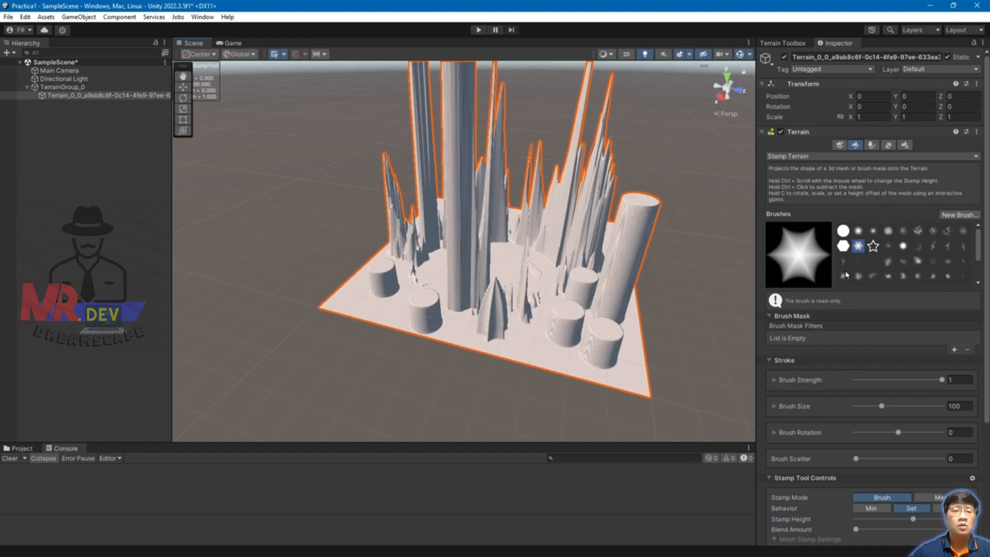
click(903, 231)
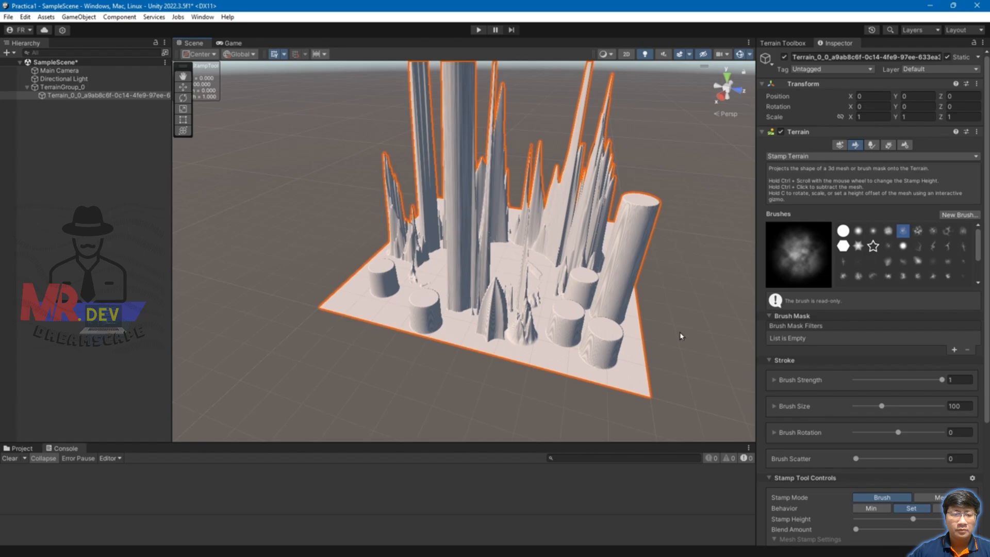
Soften the newly stamped spikes and a nearby column with Smooth Height at brush strength 1, enlarging the brush to about 317.
click(815, 156)
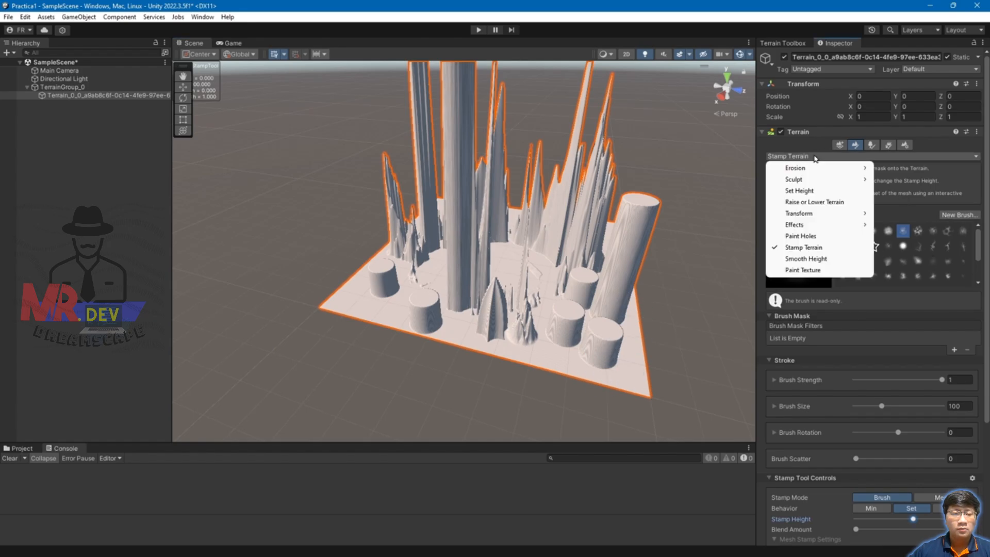
click(806, 259)
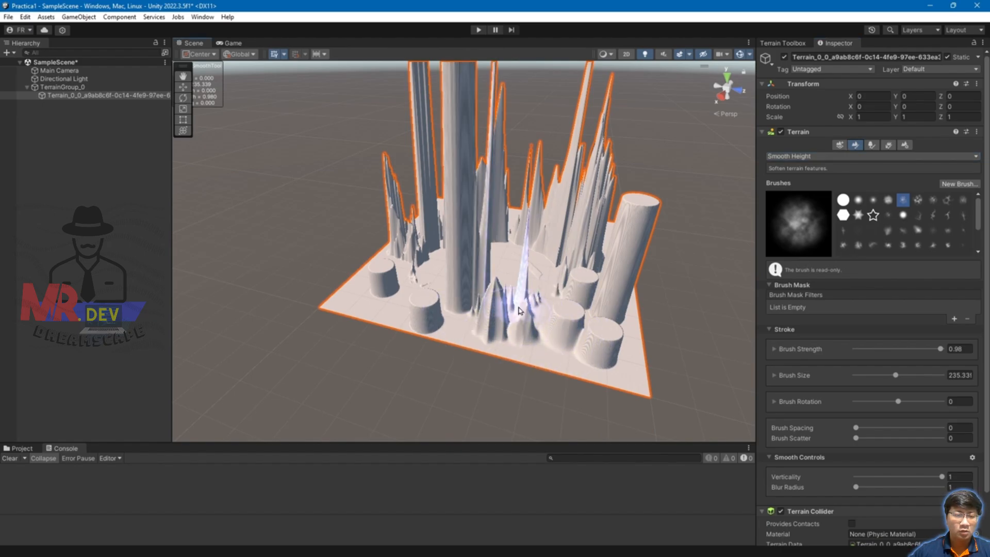
key(a)
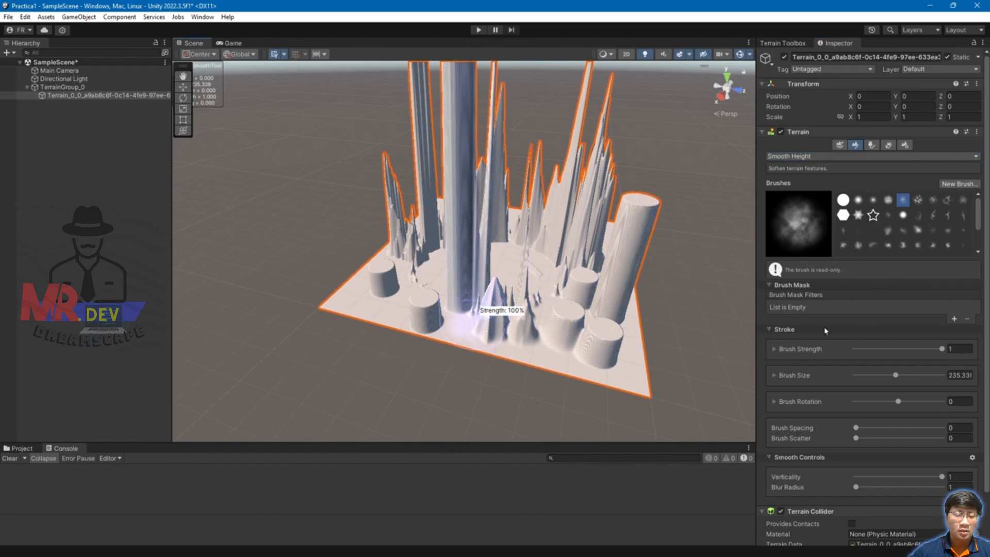
key(s)
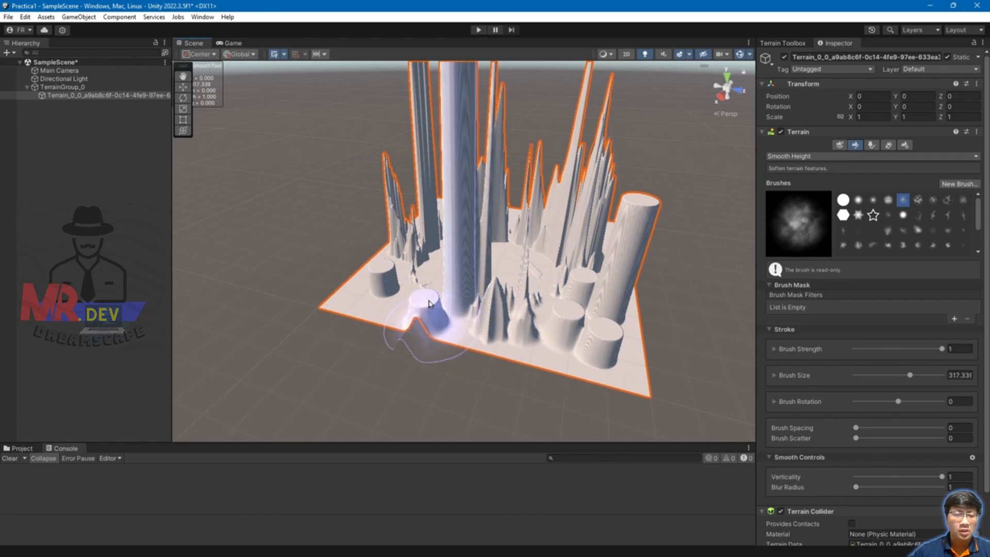
Set the smoothing Verticality to -1 and smooth the two short columns near the tile's corner.
scroll(928, 442, down, 3)
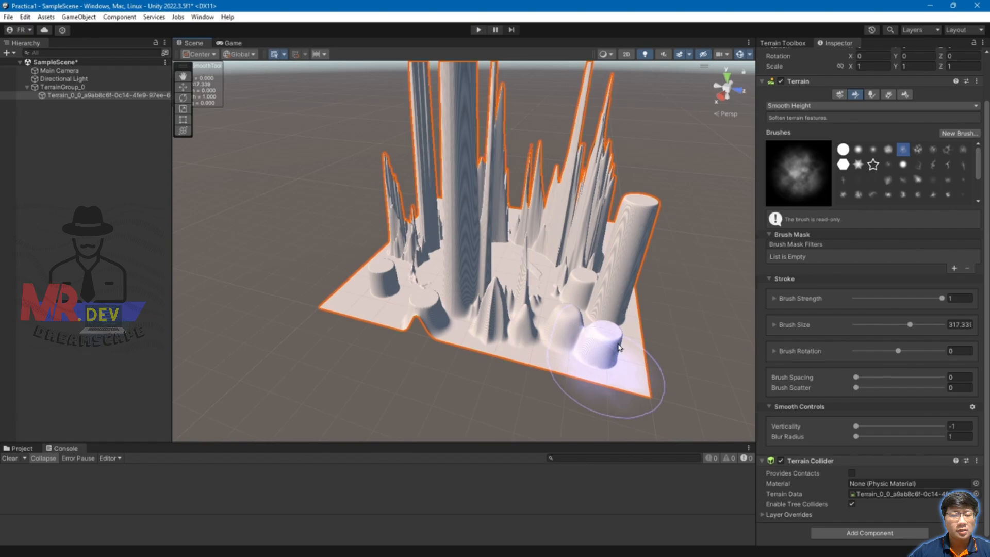
scroll(664, 349, up, 2)
scroll(664, 350, up, 3)
mouse_move(666, 353)
middle_down()
mouse_move(599, 312)
mouse_move(665, 358)
middle_up()
scroll(637, 381, up, 2)
scroll(637, 381, down, 3)
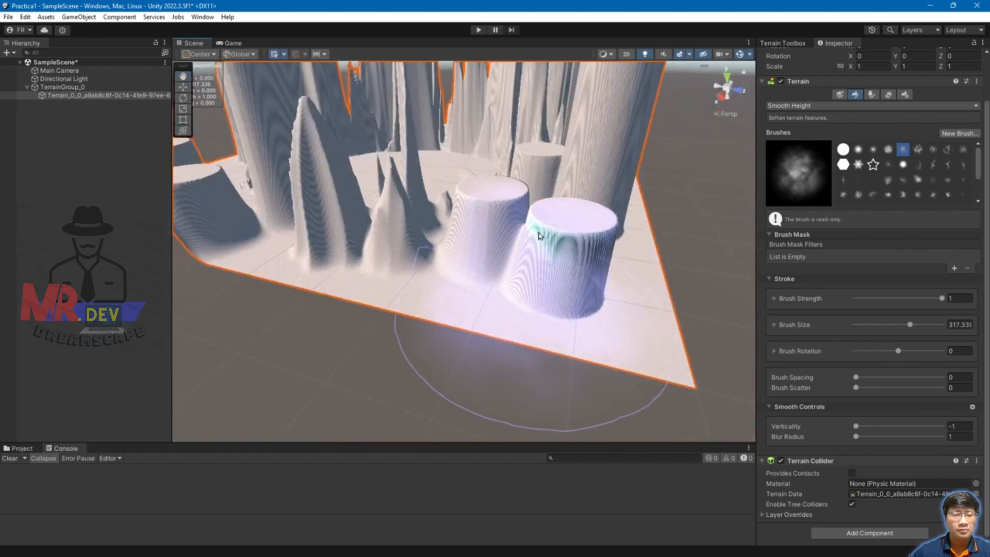
middle_drag(625, 278, 630, 316)
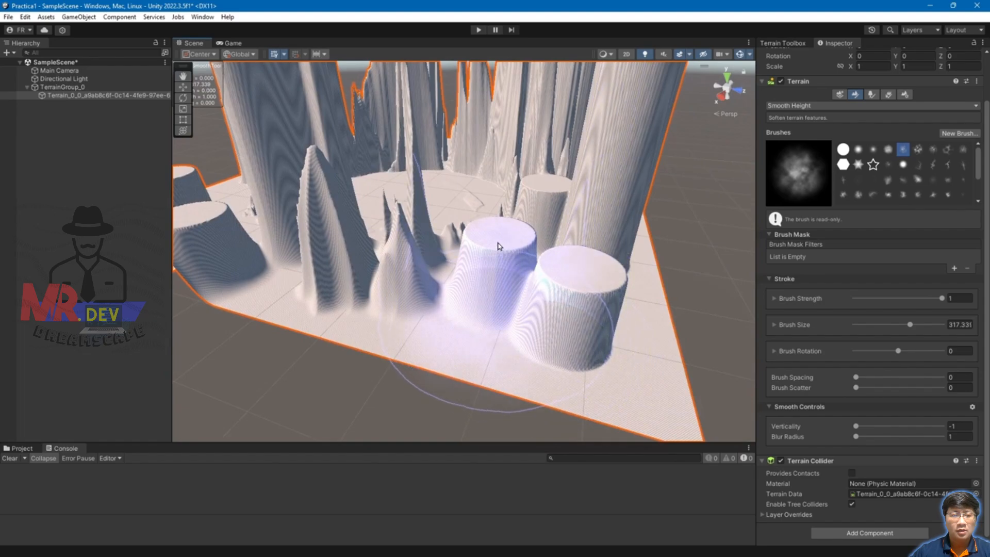
mouse_move(499, 245)
mouse_down()
mouse_move(508, 230)
mouse_move(489, 227)
mouse_up()
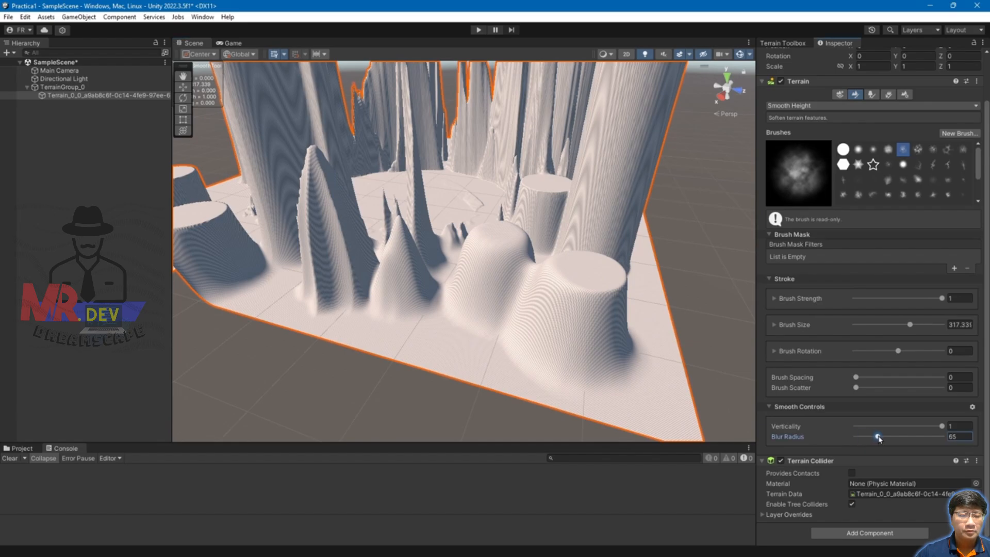
Smooth the corner columns with Verticality 1 and Blur Radius 51, and undo the latest smoothing strokes.
mouse_move(571, 287)
mouse_down()
mouse_move(633, 303)
mouse_move(609, 331)
mouse_move(552, 312)
mouse_move(473, 325)
mouse_move(624, 316)
mouse_up()
scroll(635, 329, down, 3)
key(ctrl+z)
key(ctrl+z)
key(ctrl+z)
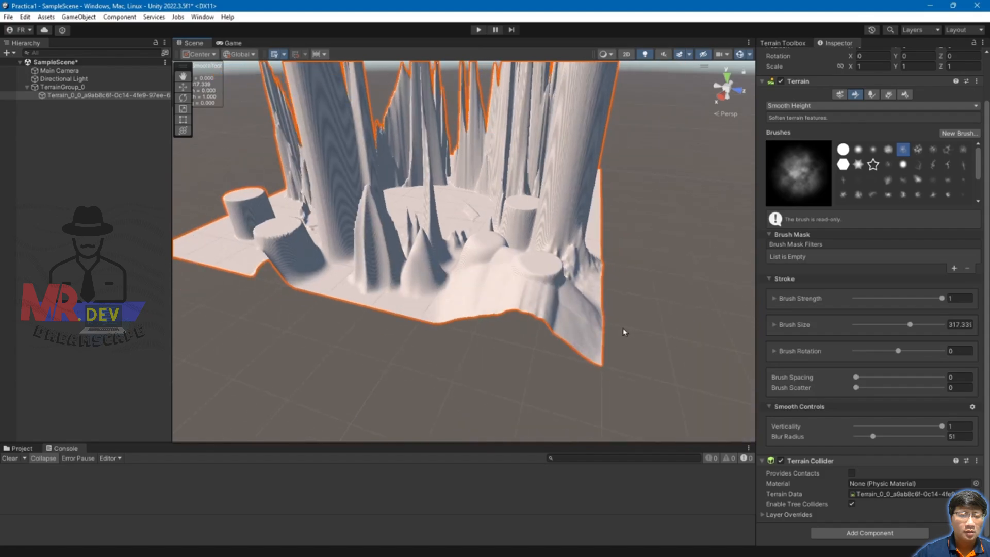
key(ctrl+z)
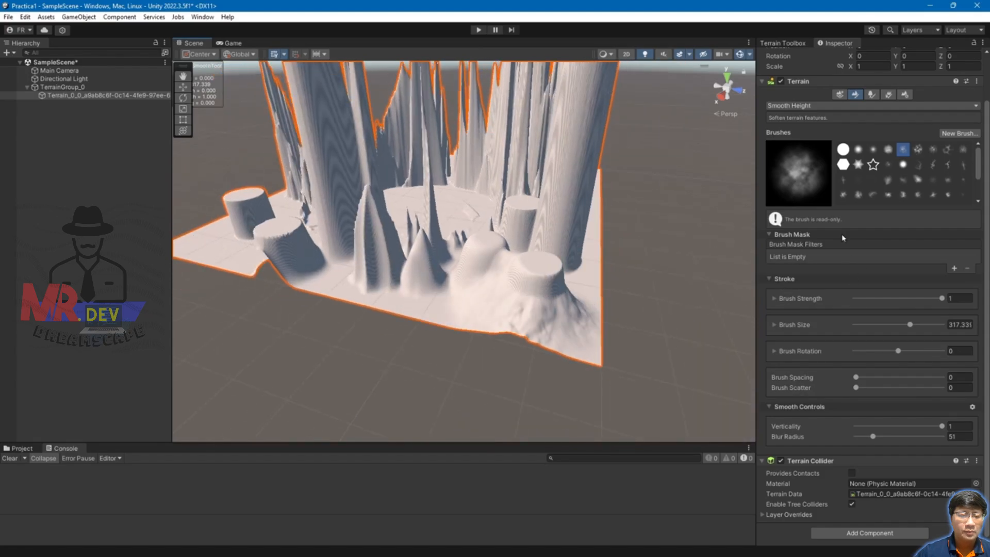
Erode the corner mounds and the short column at the front edge with Hydraulic erosion at brush strength about 0.2.
click(800, 106)
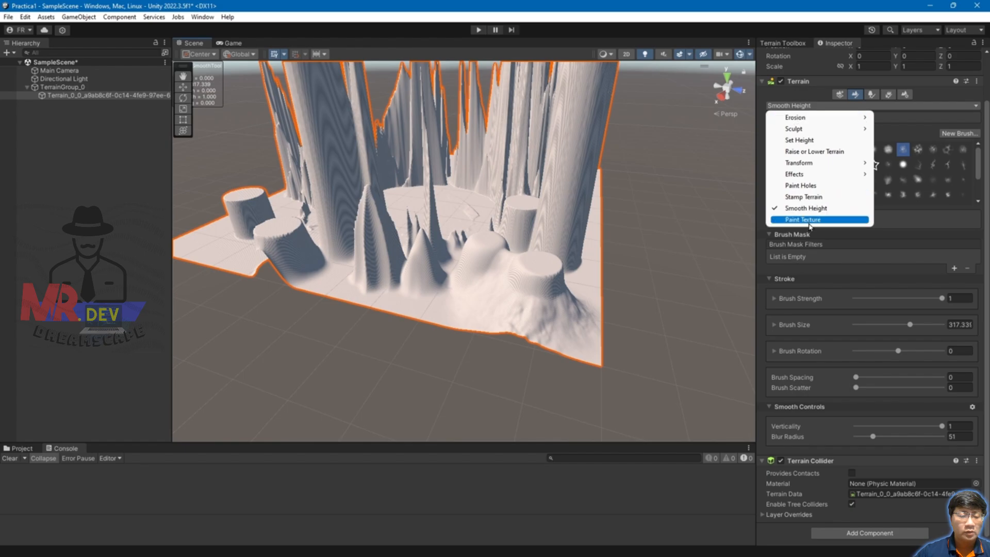
mouse_move(813, 122)
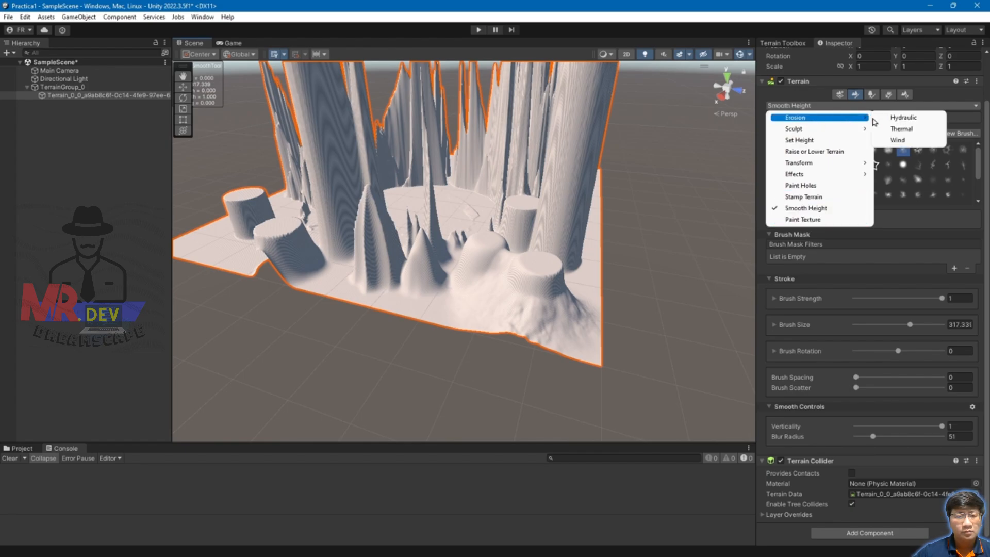
click(897, 119)
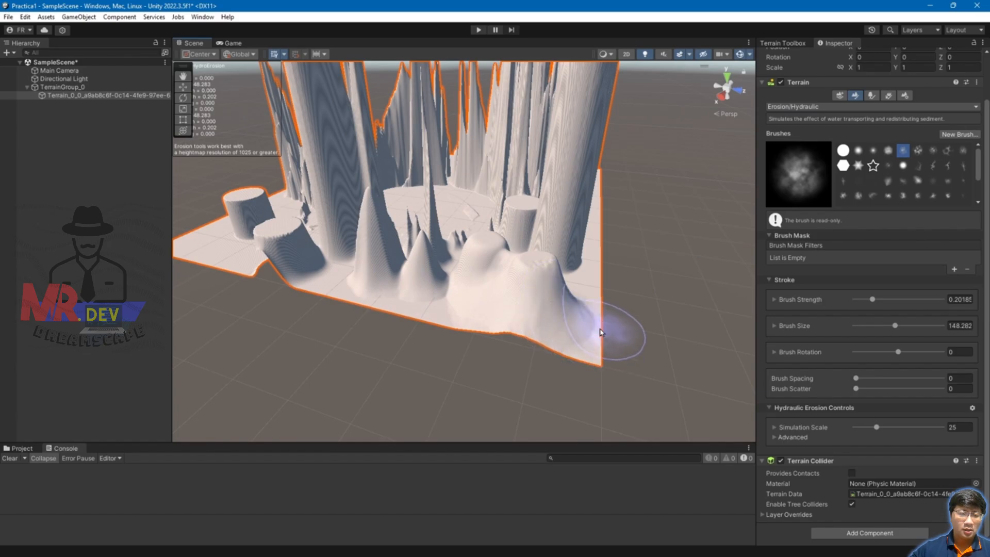
mouse_move(319, 289)
alt+mouse_down()
mouse_move(380, 343)
mouse_move(455, 347)
alt+mouse_up()
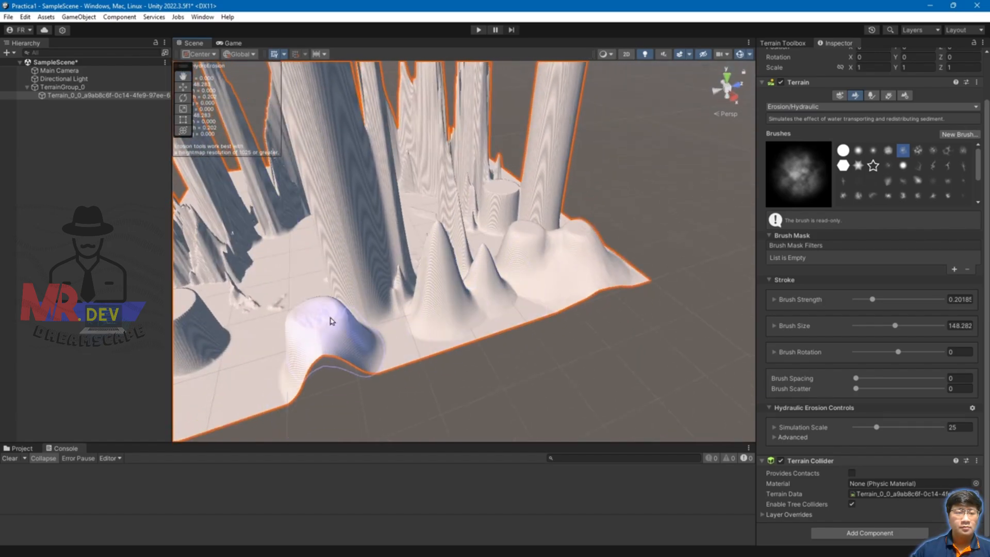
scroll(294, 350, up, 4)
mouse_move(300, 347)
middle_down()
mouse_move(372, 329)
mouse_move(279, 356)
middle_up()
scroll(495, 310, up, 3)
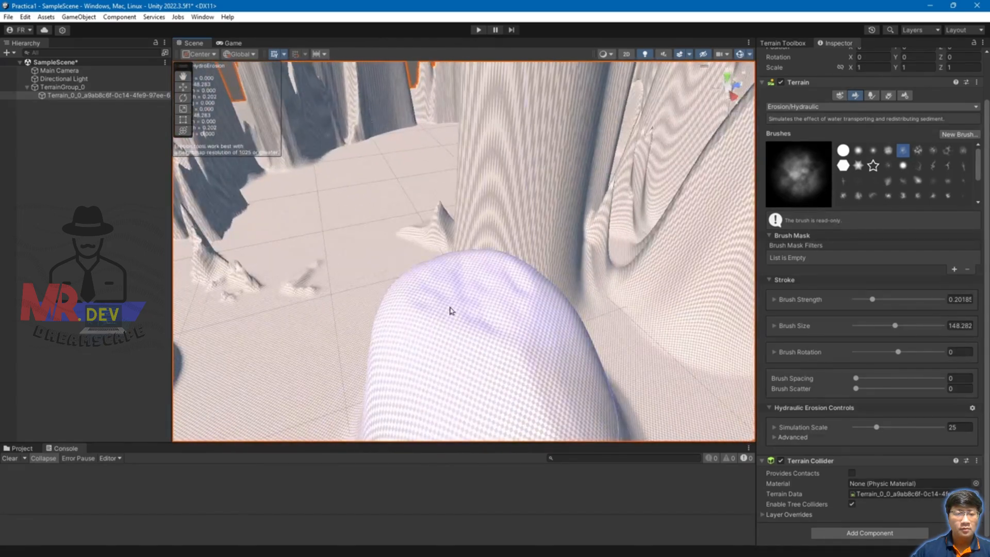
scroll(490, 301, down, 3)
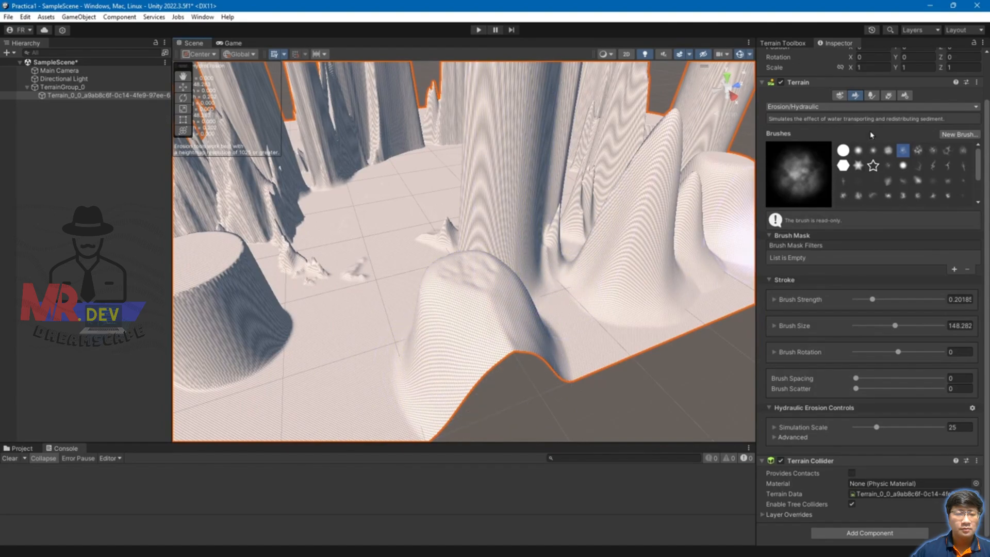
Wear the remaining front column and the nearby spikes down into cones with Thermal erosion using the Dry Sand preset.
click(818, 108)
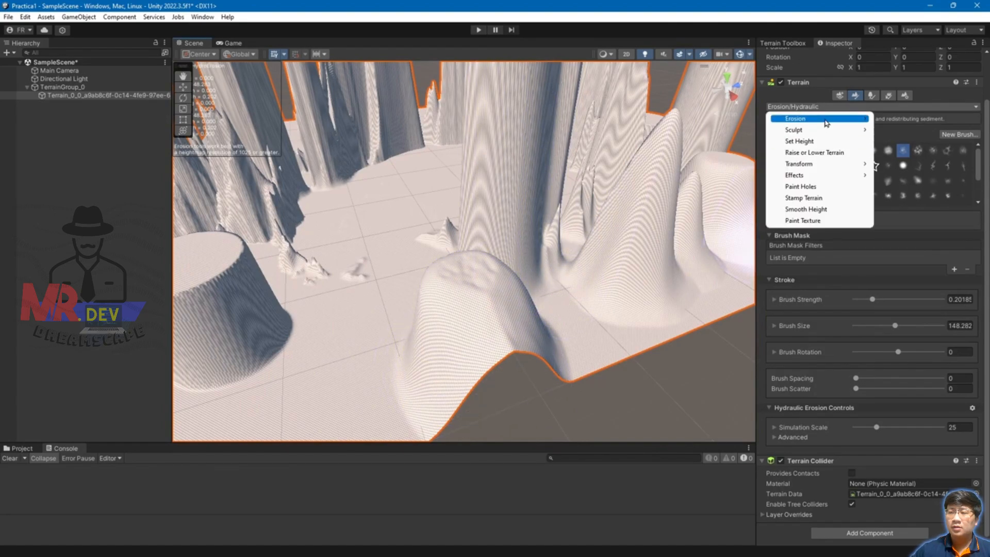
mouse_move(868, 123)
click(903, 132)
scroll(409, 288, down, 3)
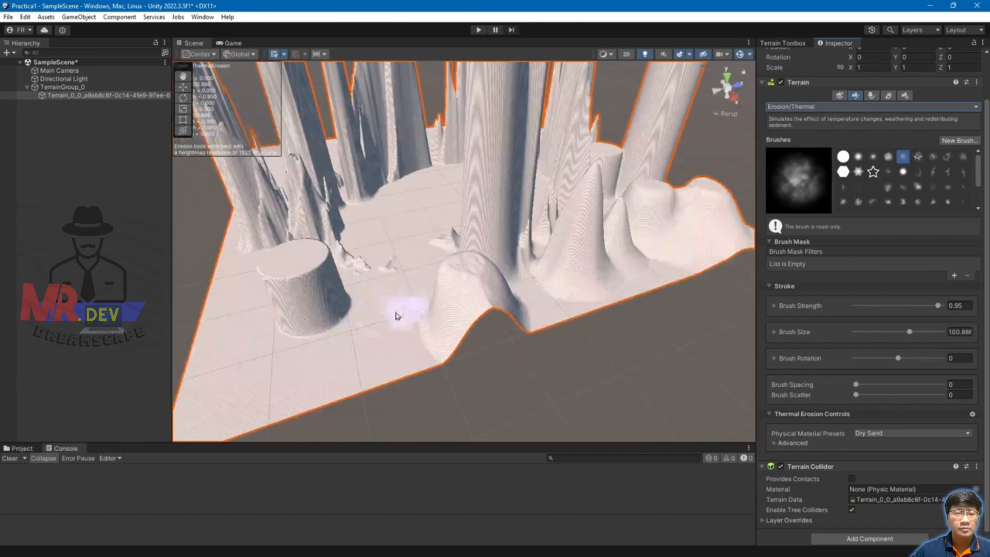
mouse_move(398, 309)
mouse_down()
mouse_move(332, 309)
mouse_move(299, 341)
mouse_move(327, 270)
mouse_move(274, 270)
mouse_move(317, 280)
mouse_move(332, 349)
mouse_move(346, 289)
mouse_up()
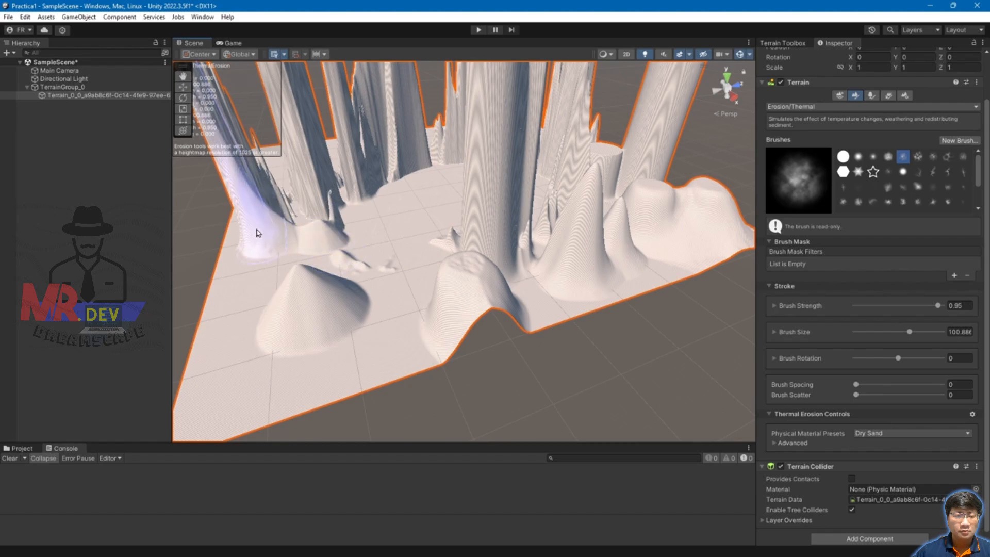
scroll(327, 260, up, 5)
Carve the isolated cone with Wind erosion at brush strength 0.44, brush size about 155 and rotation about 92 degrees.
click(820, 107)
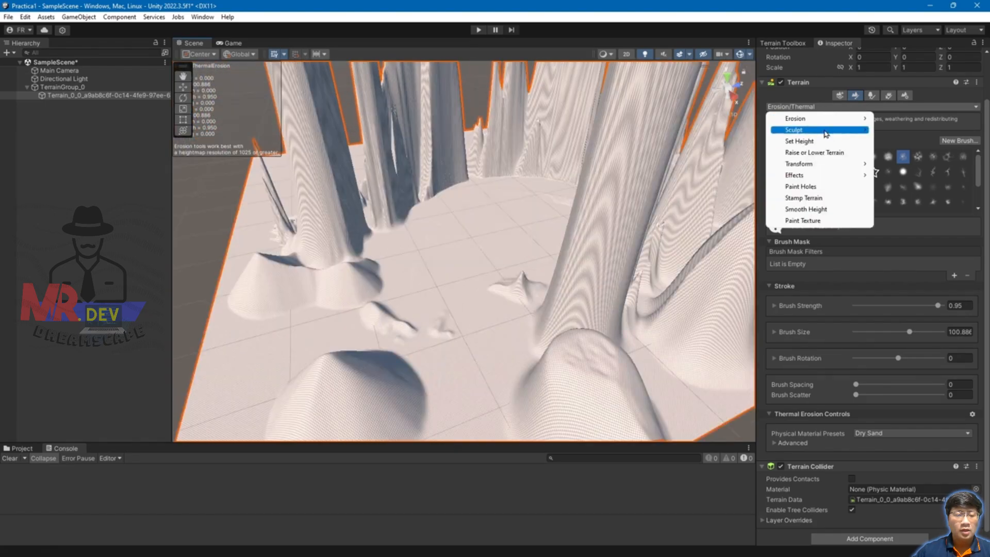
mouse_move(838, 119)
click(911, 142)
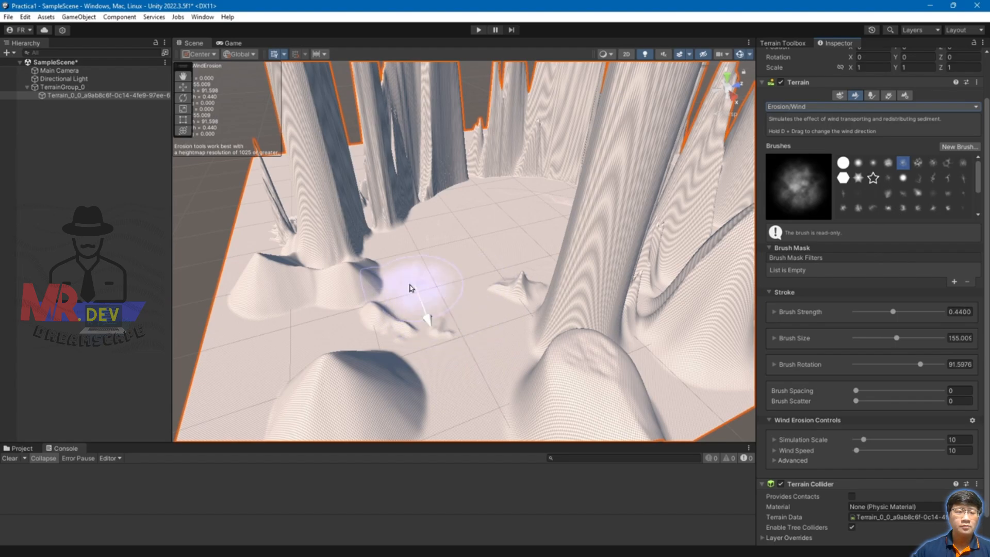
scroll(535, 330, down, 3)
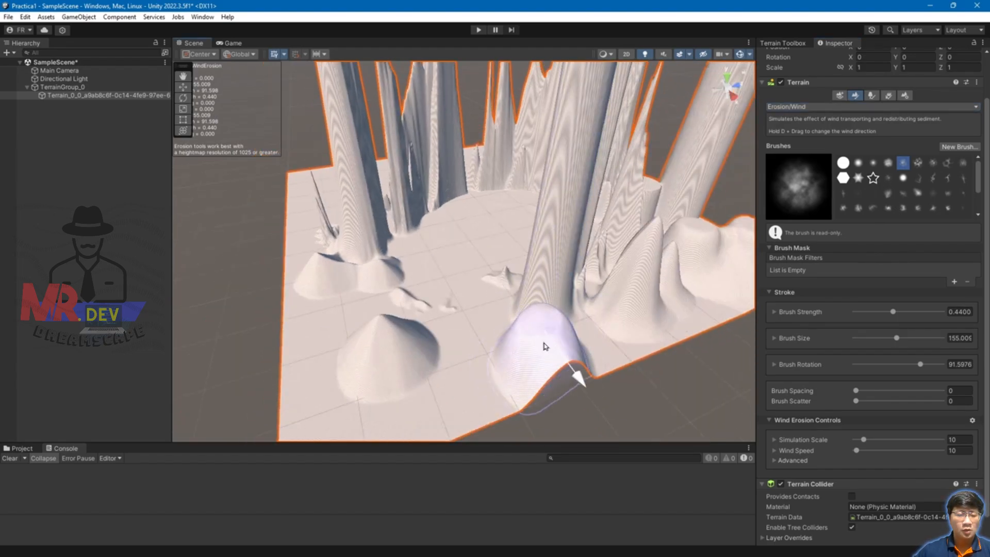
alt+drag(535, 367, 732, 335)
scroll(674, 326, up, 3)
middle_drag(732, 335, 681, 318)
scroll(602, 203, up, 3)
alt+drag(619, 160, 614, 241)
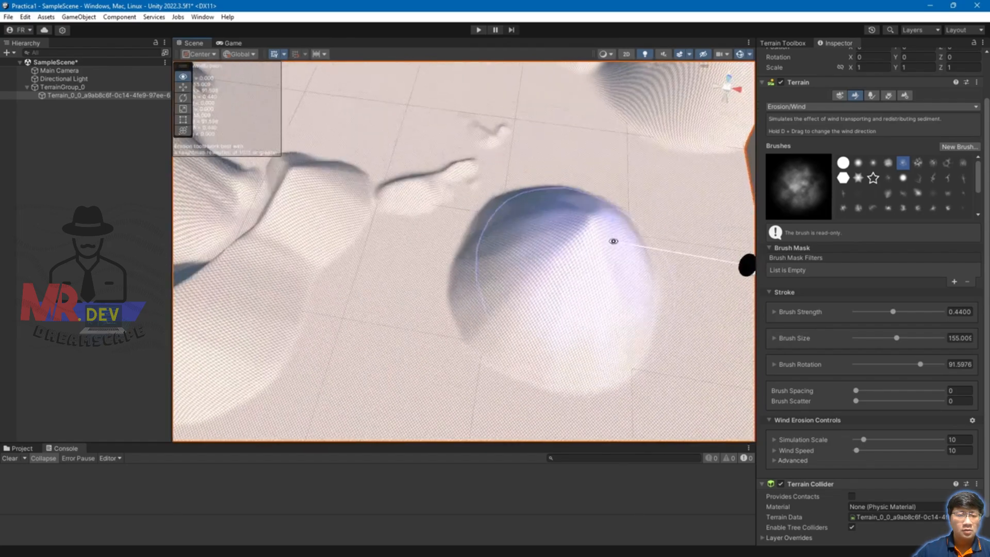
mouse_move(546, 271)
mouse_down()
mouse_move(588, 274)
mouse_move(484, 271)
mouse_move(599, 279)
mouse_move(557, 274)
mouse_move(592, 340)
mouse_move(438, 261)
mouse_move(670, 283)
mouse_move(685, 298)
mouse_up()
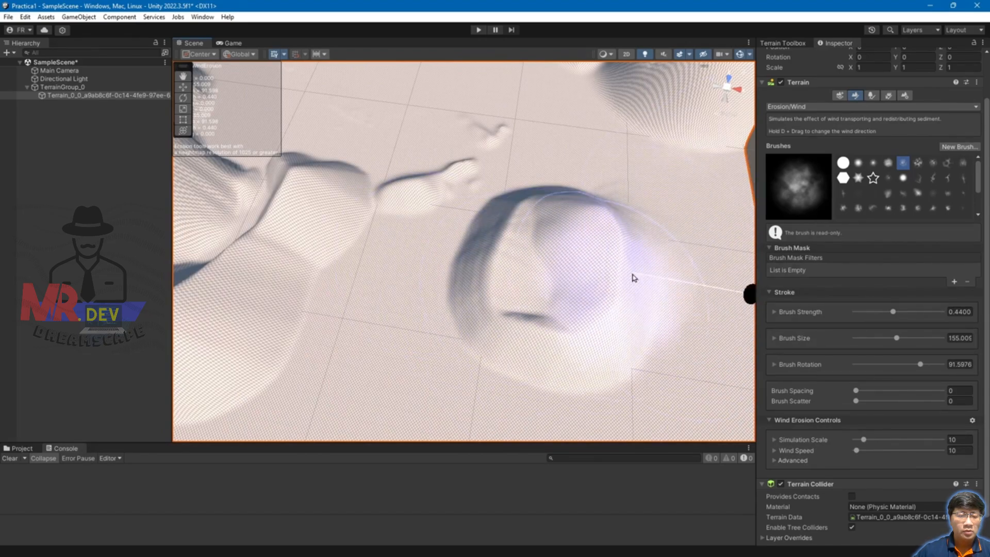
Turn the wind direction to about -2 degrees and erode the same mound again.
middle_drag(631, 303, 636, 181)
alt+drag(648, 261, 659, 219)
middle_drag(655, 170, 592, 285)
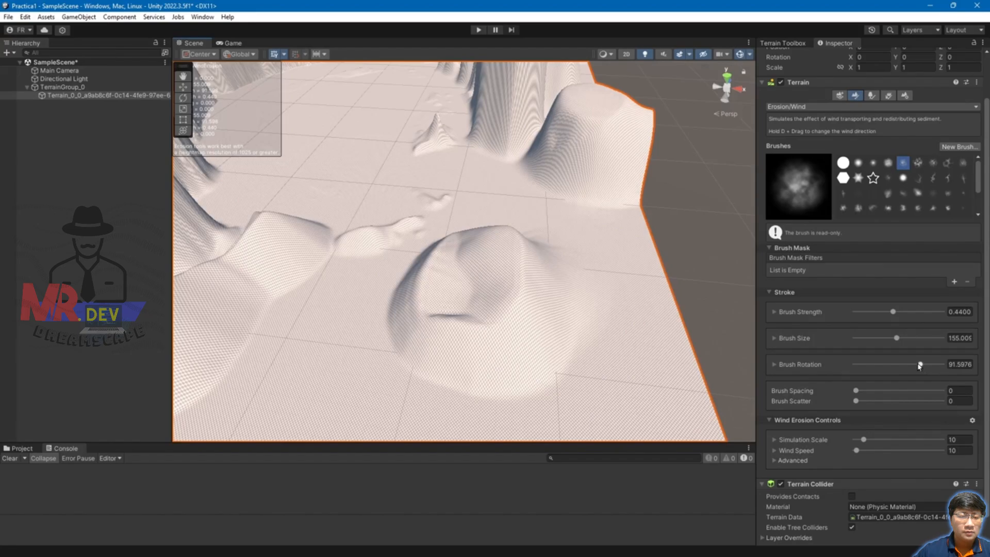
key(d)
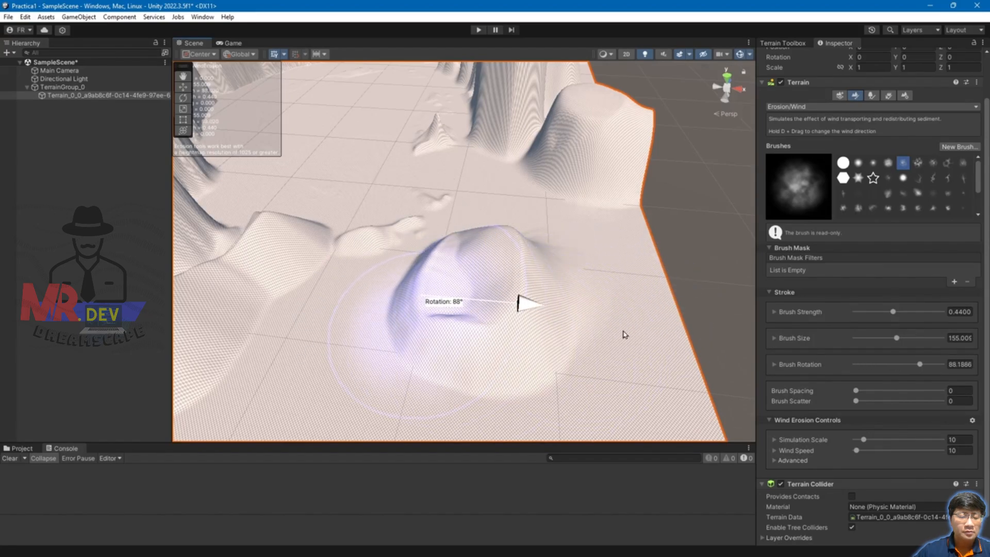
mouse_move(441, 239)
mouse_down()
mouse_move(473, 294)
mouse_move(491, 302)
mouse_move(480, 283)
mouse_move(475, 305)
mouse_move(513, 294)
mouse_move(491, 326)
mouse_move(438, 272)
mouse_move(499, 300)
mouse_move(500, 387)
mouse_up()
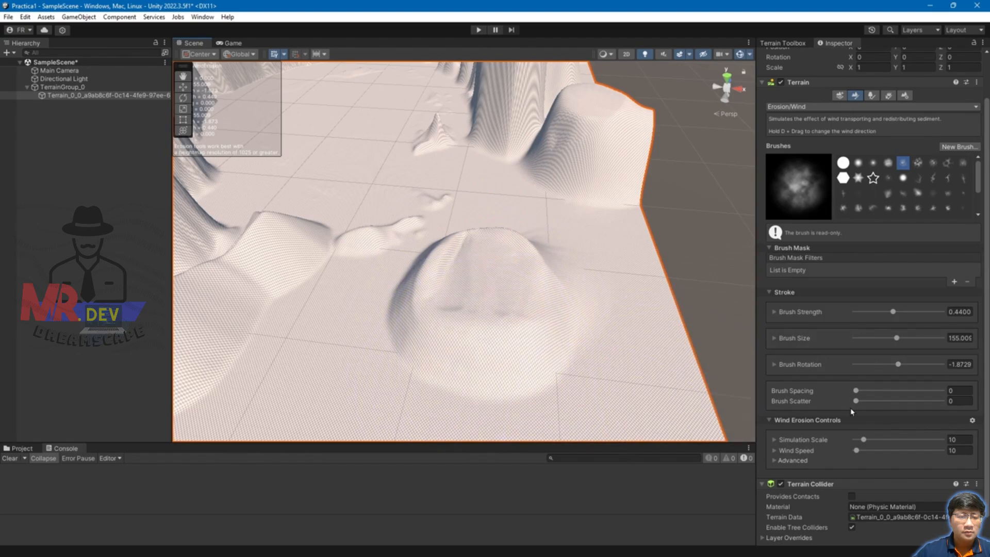
Cut the eroded mound and the hills beside it into flat steps with the Terrace sculpt tool at terrace count 10.
click(814, 107)
mouse_move(822, 123)
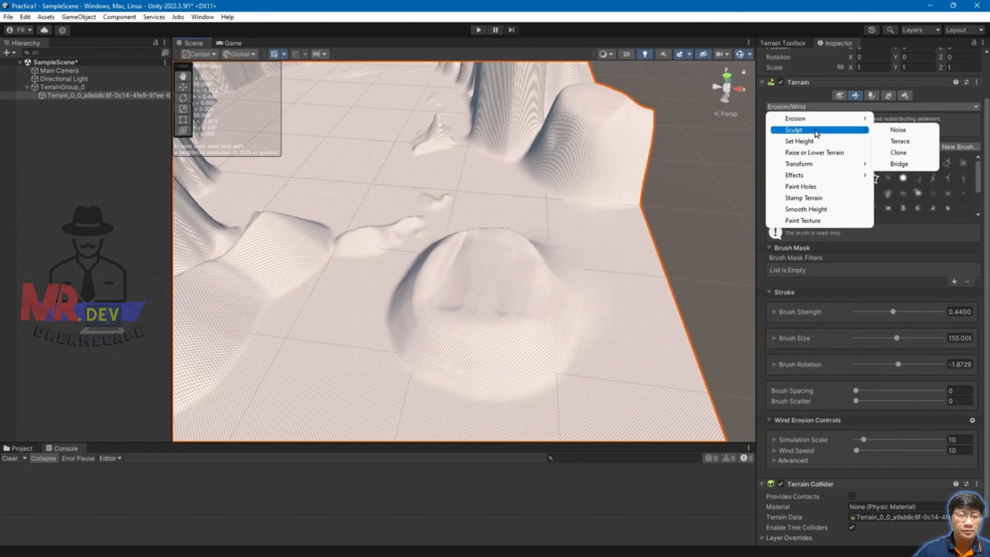
click(897, 145)
mouse_move(490, 232)
mouse_down()
mouse_move(464, 269)
mouse_move(405, 255)
mouse_move(382, 235)
mouse_up()
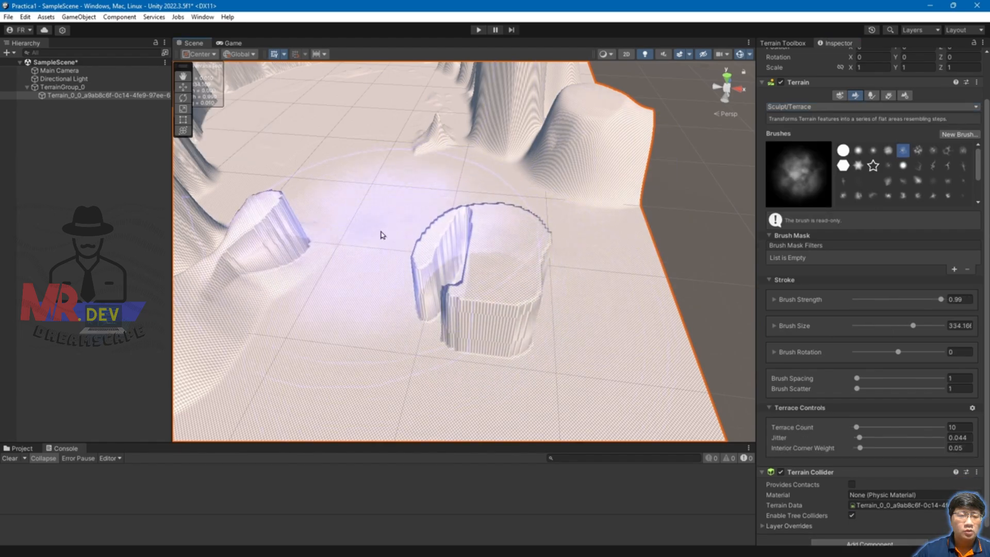
scroll(382, 235, down, 8)
mouse_move(418, 206)
middle_down()
mouse_move(444, 218)
mouse_move(390, 222)
middle_up()
alt+drag(621, 310, 407, 299)
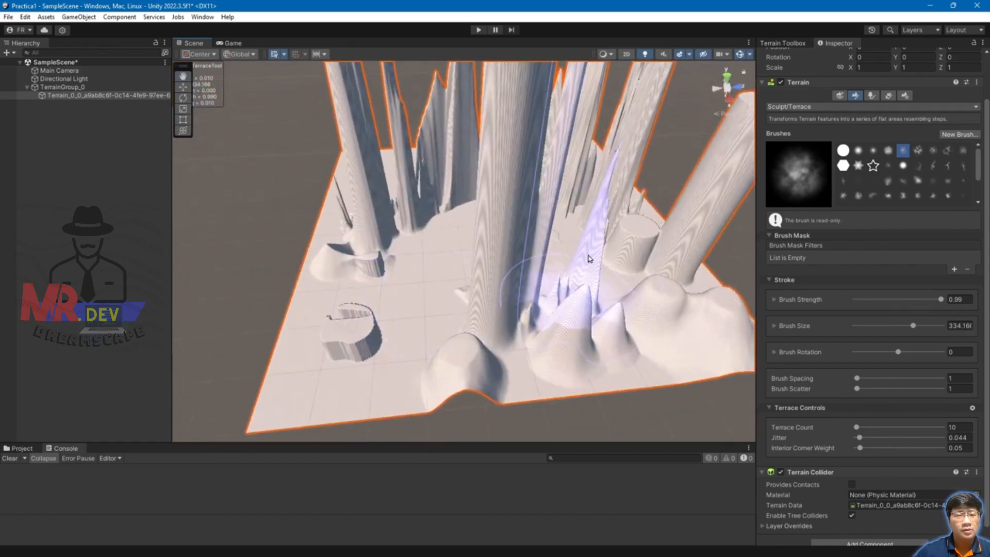
mouse_move(589, 259)
alt+mouse_down()
mouse_move(541, 320)
mouse_move(551, 289)
alt+mouse_up()
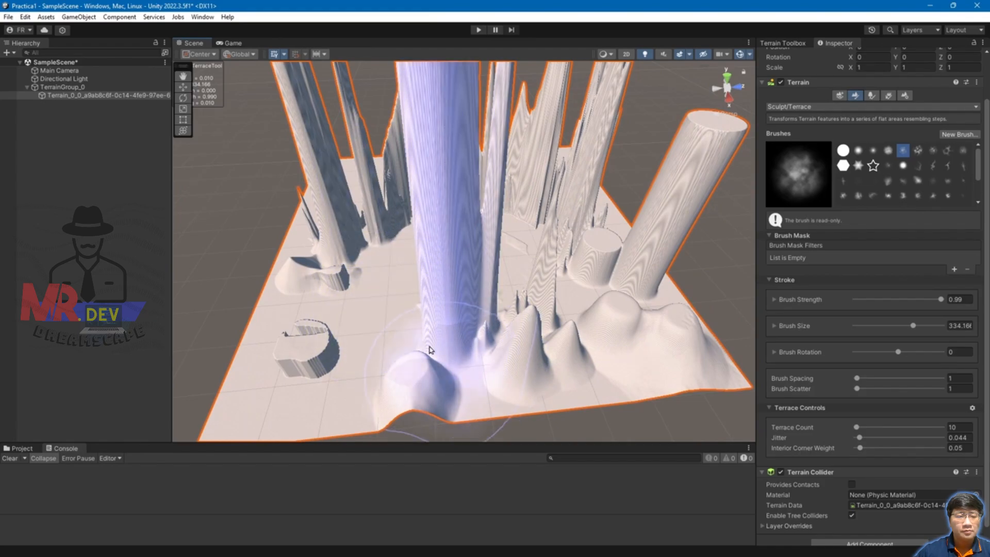
Try the Terrace tool across the tall columns and front hills, and undo the last terrace strokes.
mouse_move(430, 343)
mouse_down()
mouse_move(464, 287)
mouse_move(454, 233)
mouse_move(624, 258)
mouse_move(658, 320)
mouse_move(457, 190)
mouse_move(303, 209)
mouse_move(443, 304)
mouse_up()
mouse_move(240, 346)
alt+mouse_down()
mouse_move(282, 338)
mouse_move(534, 227)
alt+mouse_up()
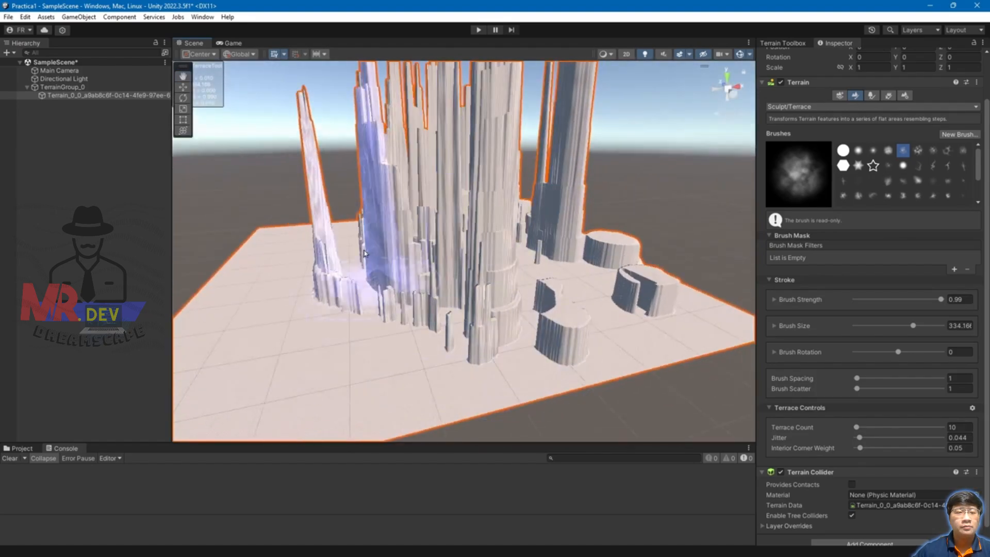
scroll(513, 237, down, 6)
key(ctrl+z)
key(ctrl+z)
key(ctrl+z)
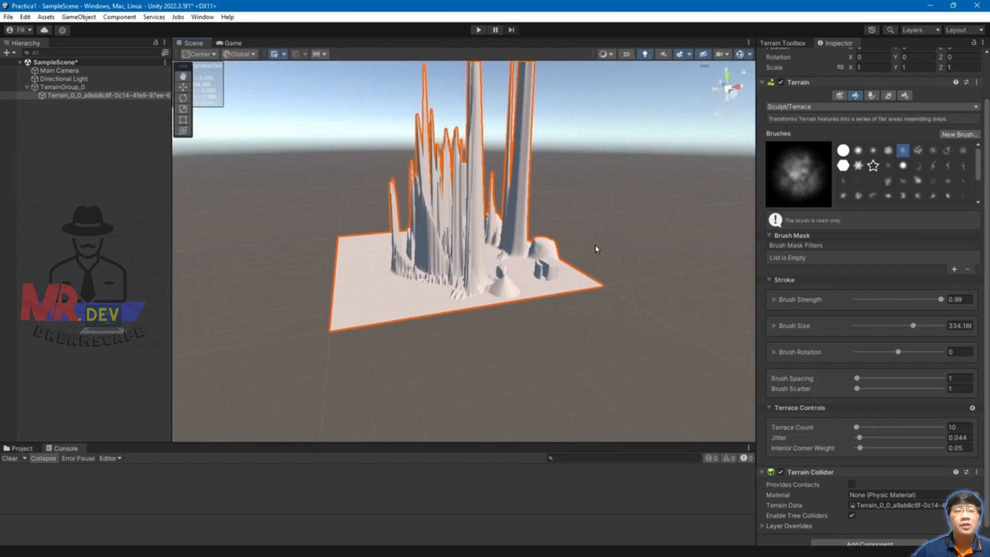
Switch to Raise or Lower Terrain with the soft star-shaped brush and lower the brush strength to about 0.23.
click(813, 107)
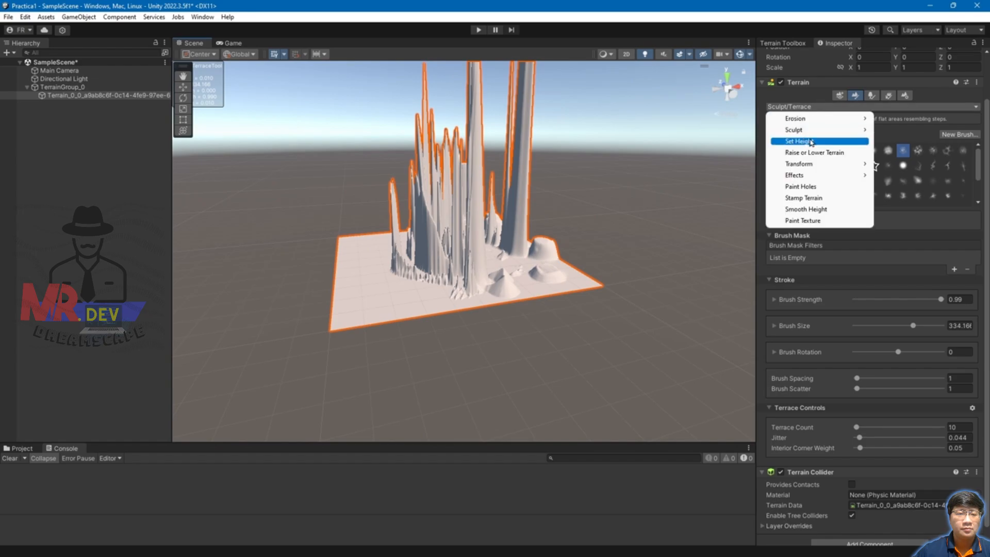
click(821, 153)
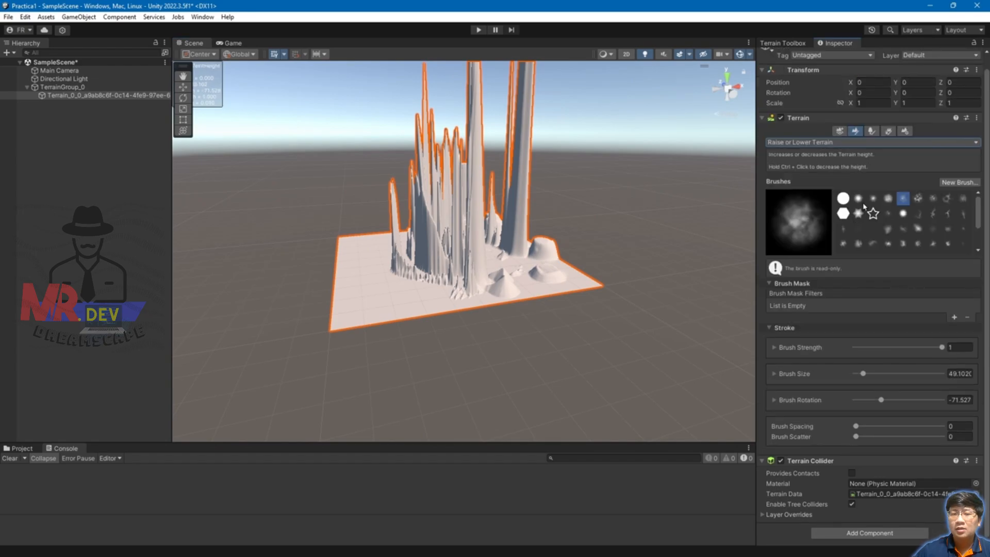
click(858, 213)
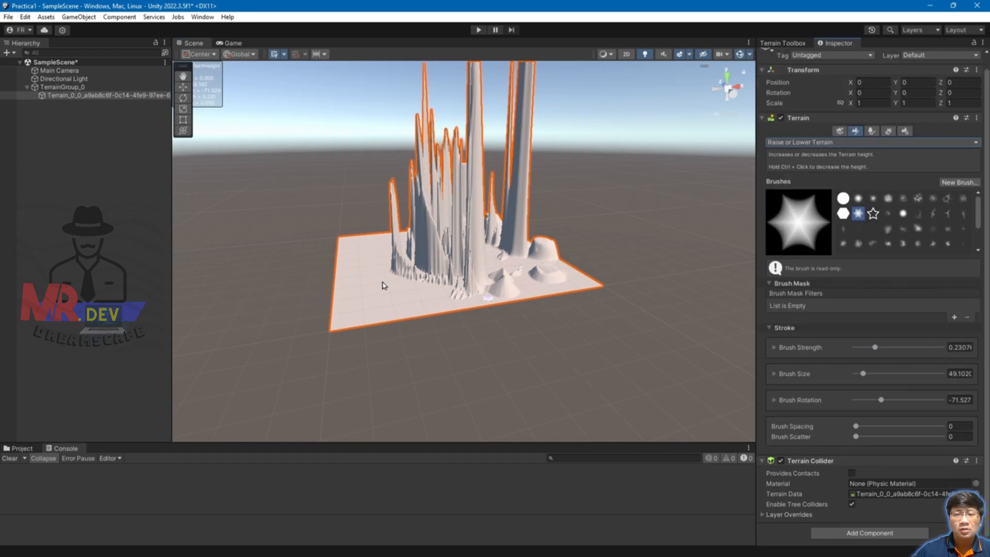
Flatten the whole terrain tile with Set Height at height 0, using the solid round brush at strength 10 and size 300.
click(819, 144)
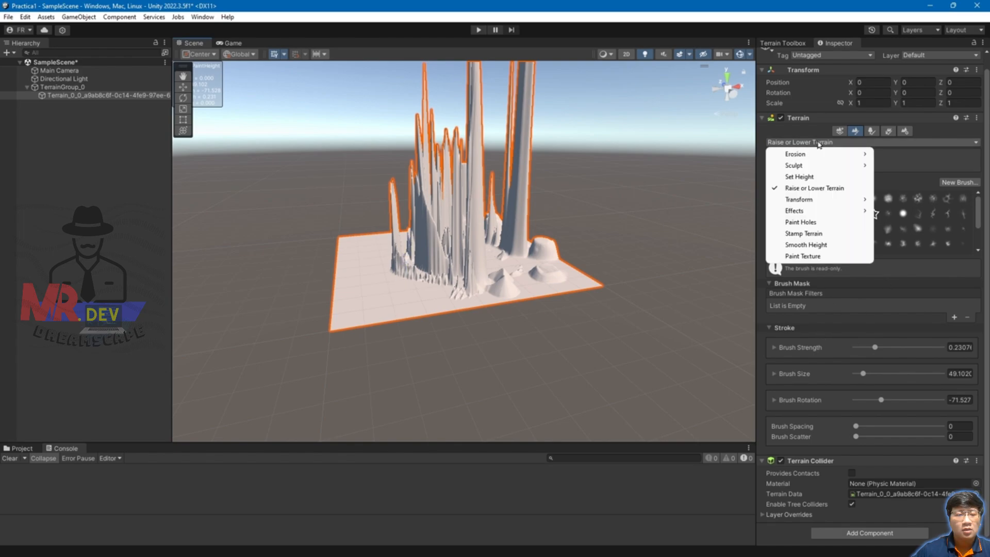
click(811, 177)
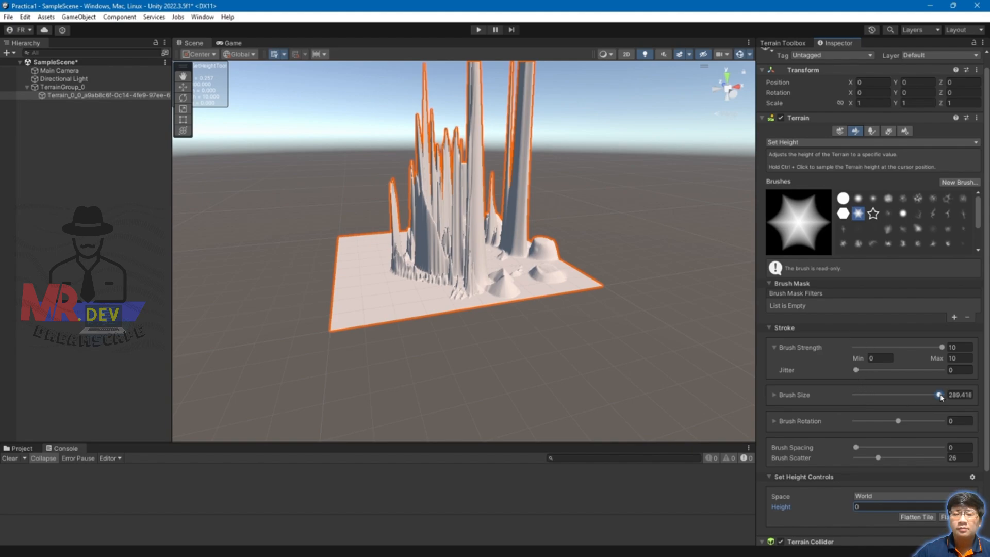
click(843, 198)
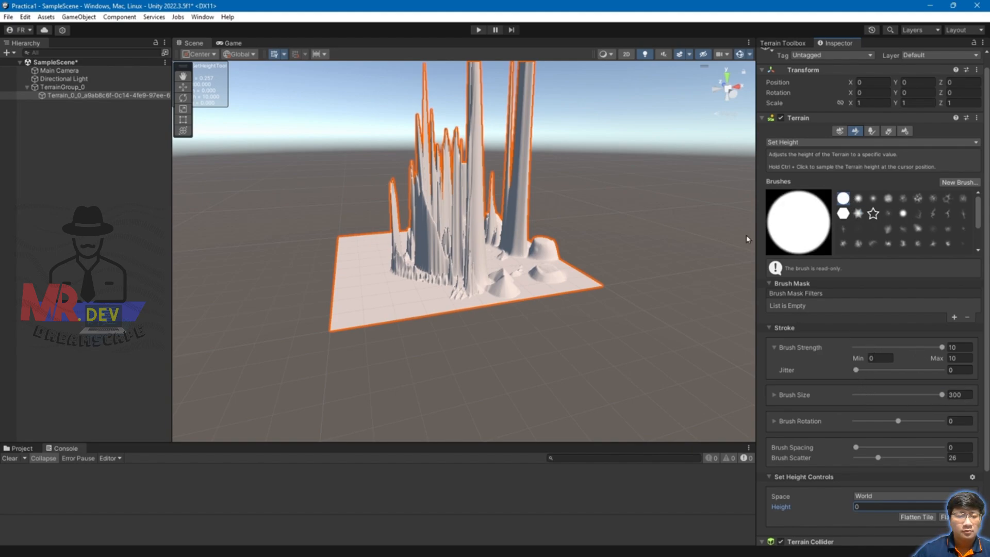
mouse_move(516, 242)
mouse_down()
mouse_move(536, 238)
mouse_move(490, 281)
mouse_move(411, 256)
mouse_move(476, 220)
mouse_up()
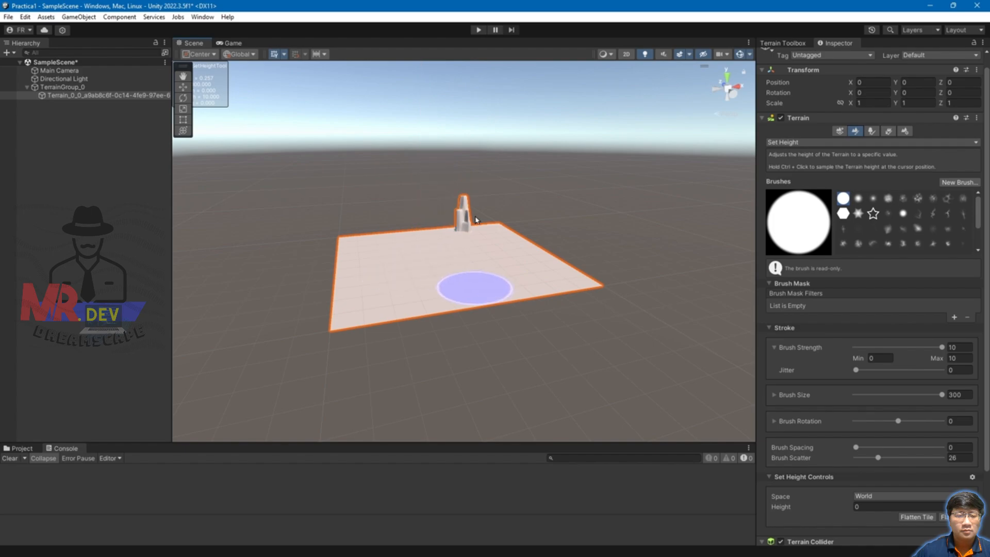
key(f)
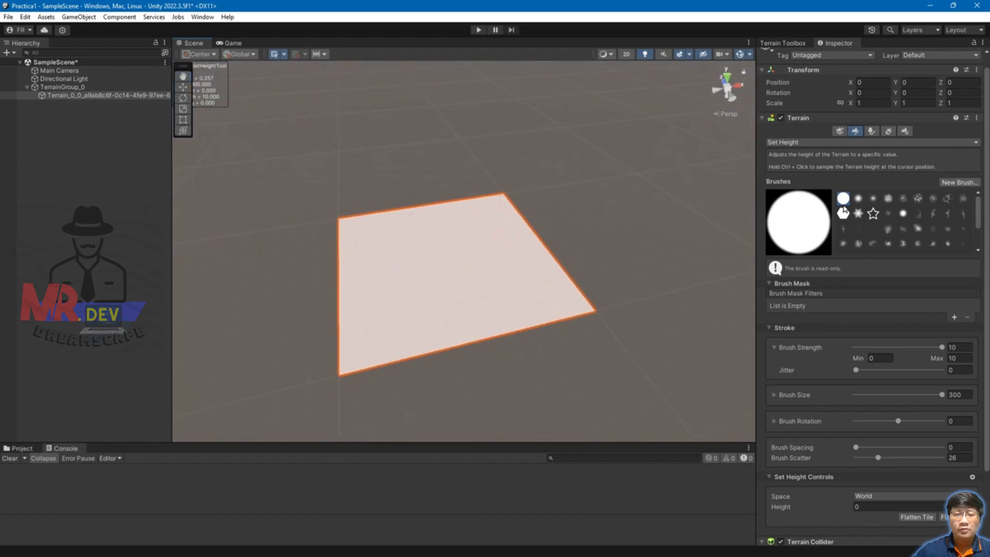
Raise a rugged mountain across the flat tile with Raise or Lower Terrain, using a mottled noise brush of size about 406.
click(823, 143)
click(817, 188)
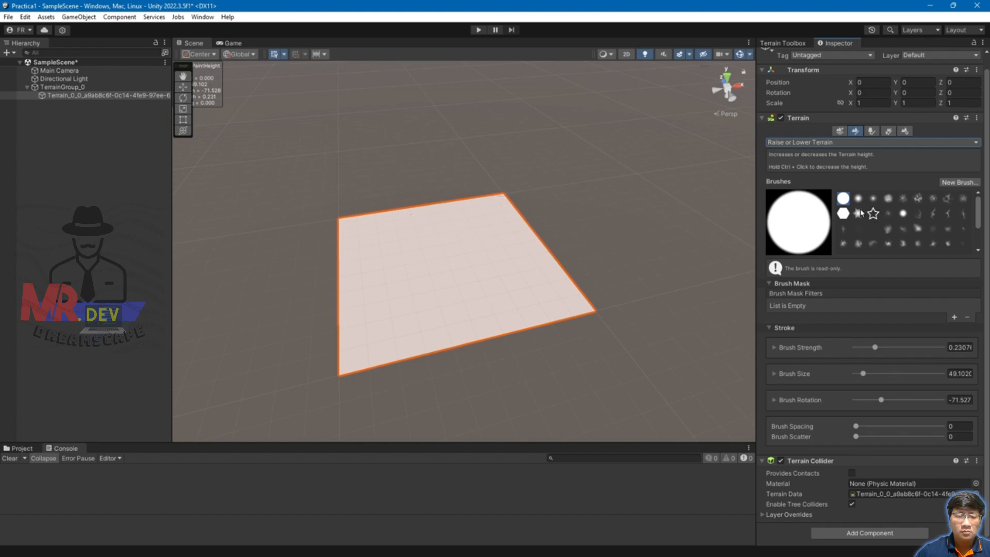
click(859, 213)
click(918, 198)
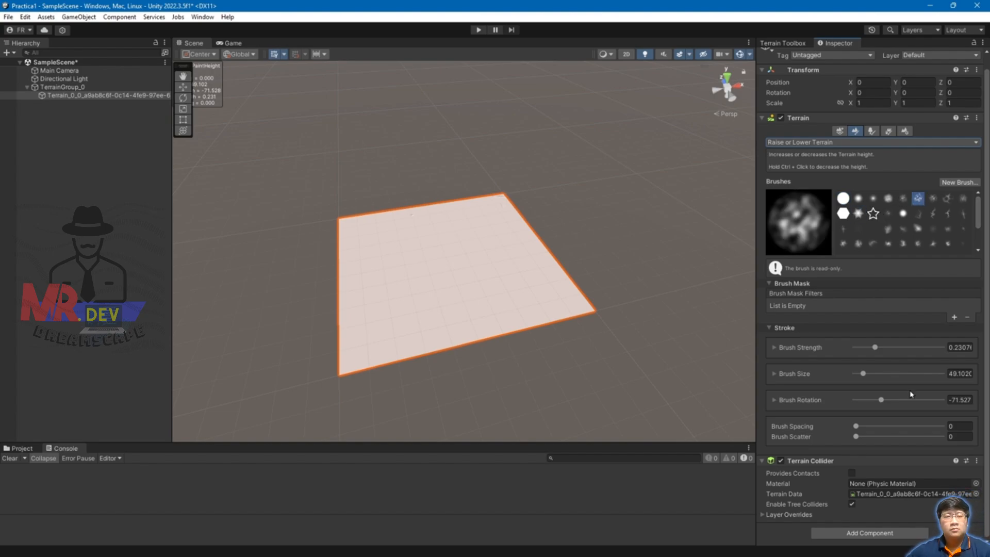
drag(941, 376, 926, 374)
mouse_move(531, 263)
mouse_down()
mouse_move(453, 258)
mouse_move(394, 283)
mouse_move(426, 246)
mouse_move(487, 232)
mouse_move(376, 284)
mouse_move(482, 226)
mouse_move(450, 295)
mouse_move(450, 258)
mouse_up()
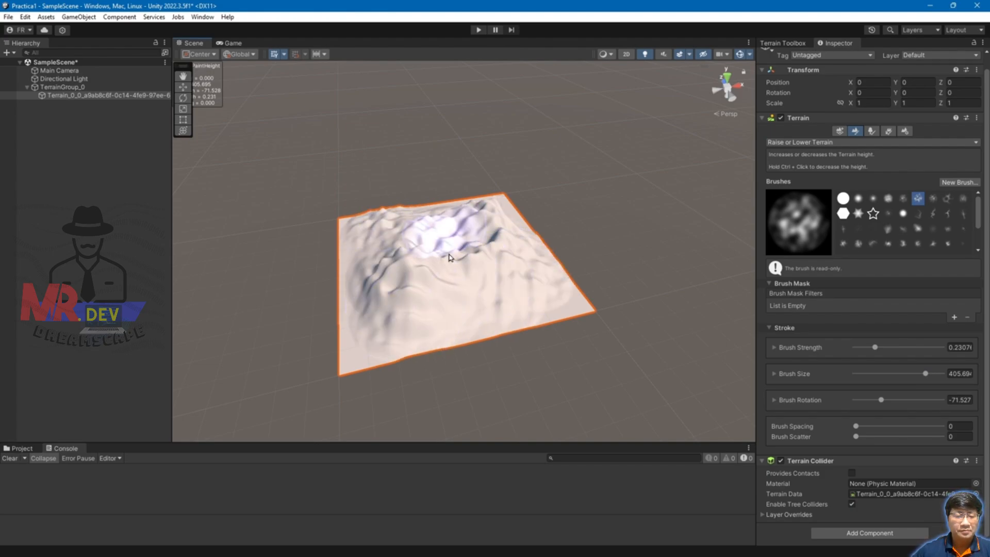
Try terracing the mountain with the Terrace sculpt tool at terrace count 10, and undo the terracing.
click(831, 143)
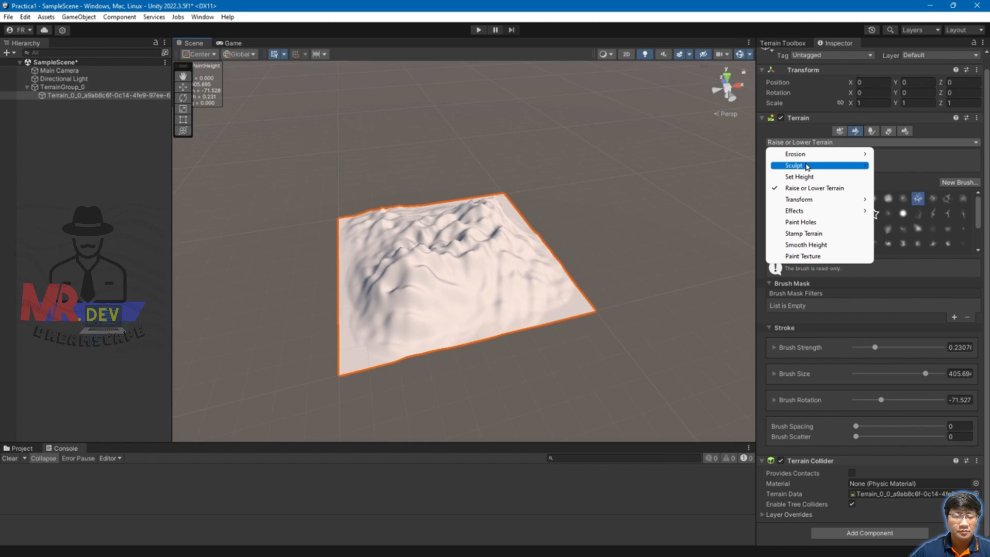
mouse_move(863, 170)
click(898, 176)
scroll(489, 256, up, 5)
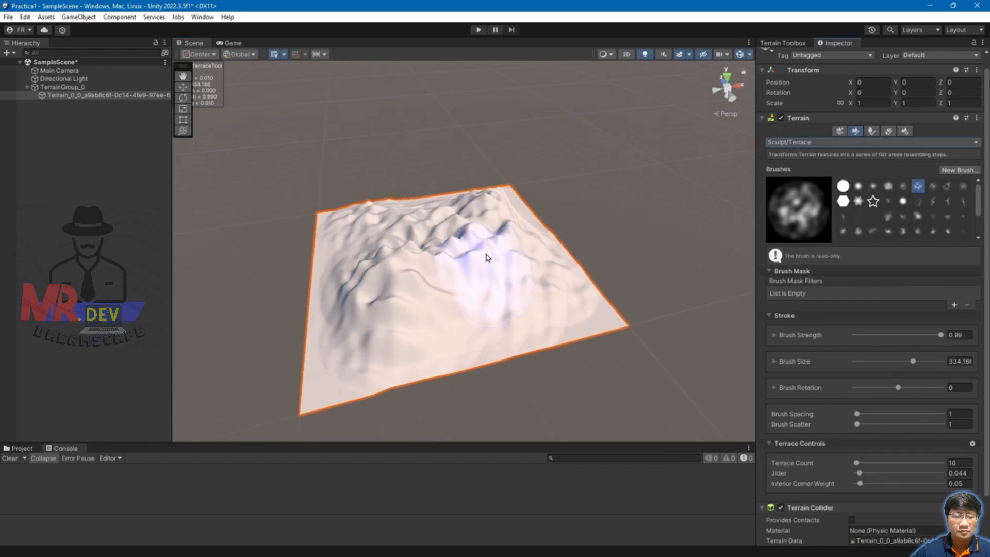
mouse_move(453, 281)
mouse_down()
mouse_move(532, 290)
mouse_move(471, 332)
mouse_move(407, 329)
mouse_move(493, 309)
mouse_move(471, 177)
mouse_move(327, 309)
mouse_move(419, 238)
mouse_move(496, 207)
mouse_move(660, 315)
mouse_move(361, 356)
mouse_move(436, 354)
mouse_up()
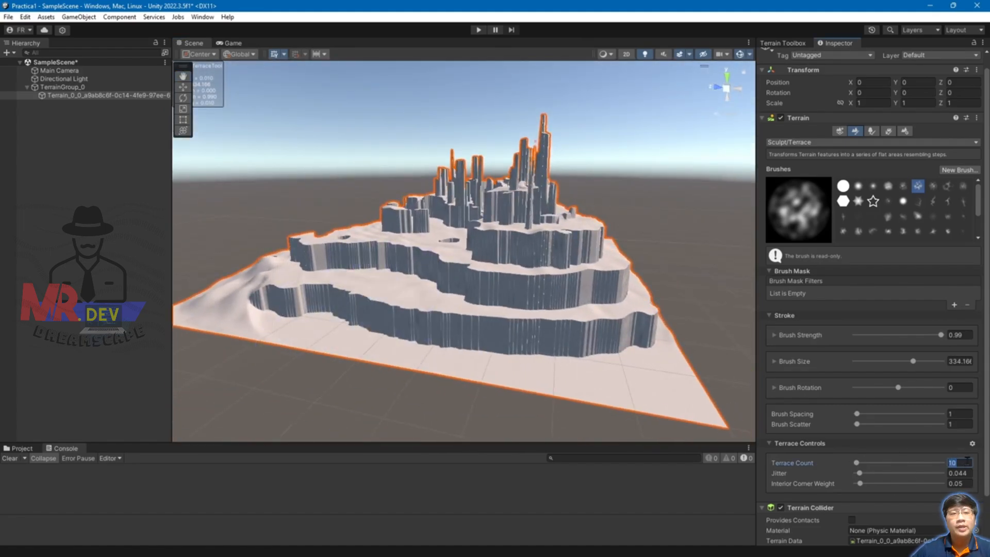
key(ctrl+z)
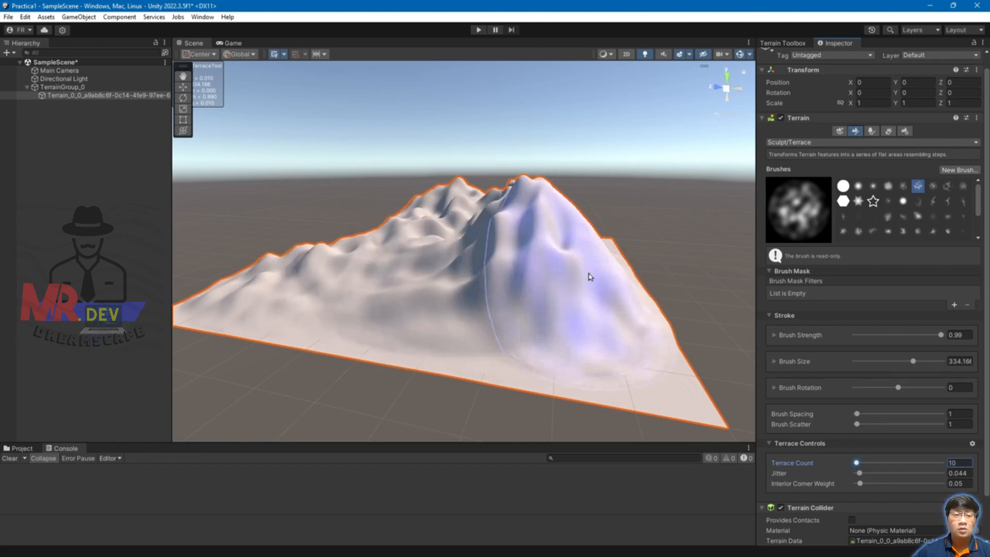
Set the terrace count to 50 and cut the entire mountain into fine terraces from several sides.
click(958, 460)
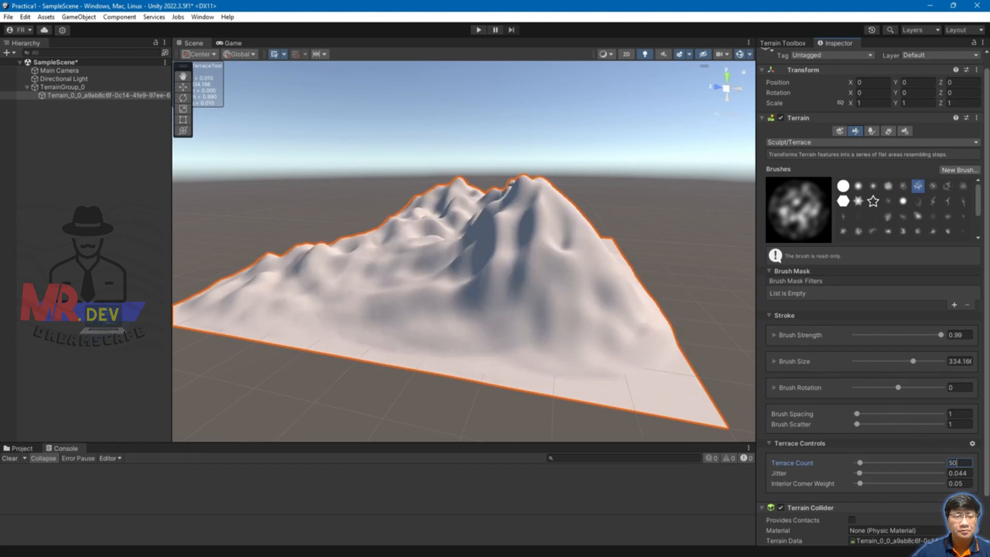
mouse_move(501, 245)
mouse_down()
mouse_move(552, 320)
mouse_move(284, 268)
mouse_move(442, 208)
mouse_move(498, 282)
mouse_move(495, 296)
mouse_up()
mouse_move(495, 297)
alt+mouse_down()
mouse_move(458, 314)
mouse_move(418, 310)
alt+mouse_up()
mouse_move(417, 310)
mouse_down()
mouse_move(489, 263)
mouse_move(635, 300)
mouse_move(513, 311)
mouse_move(559, 265)
mouse_move(471, 215)
mouse_move(592, 273)
mouse_move(679, 285)
mouse_up()
mouse_move(679, 284)
alt+mouse_down()
mouse_move(417, 304)
mouse_move(435, 257)
mouse_move(581, 310)
mouse_move(663, 310)
mouse_move(431, 265)
mouse_move(323, 322)
alt+mouse_up()
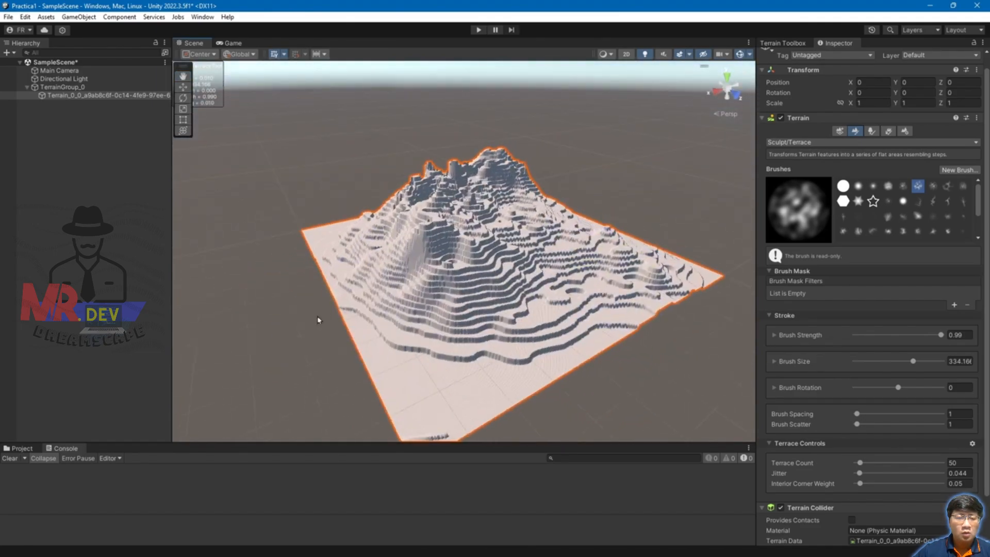
Switch to the Clone sculpt tool and undo the terracing on the mountain.
click(808, 143)
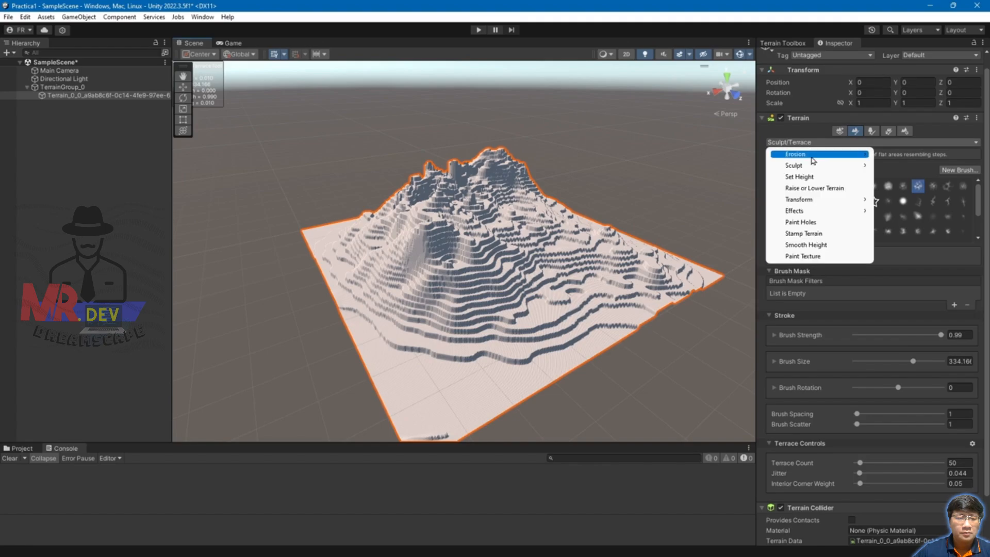
mouse_move(815, 166)
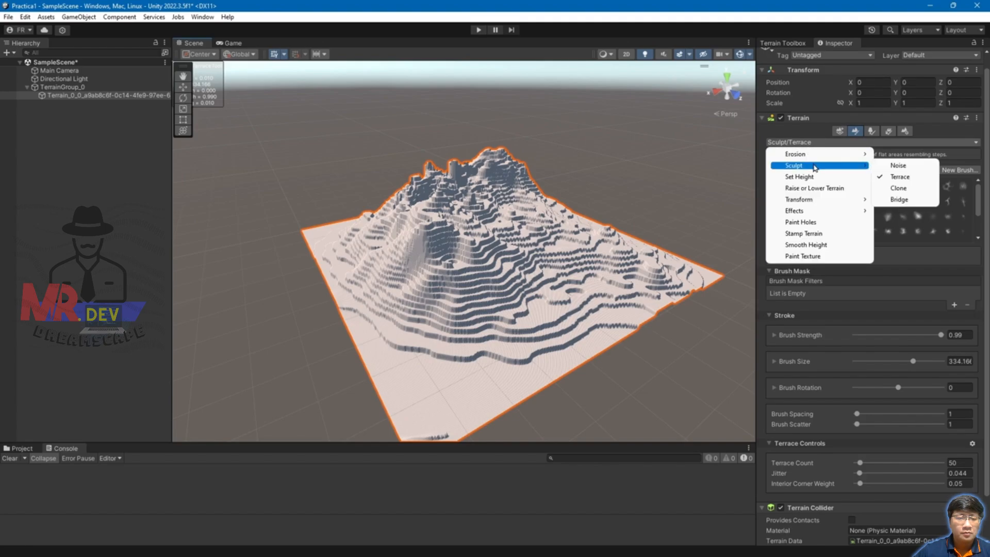
click(900, 190)
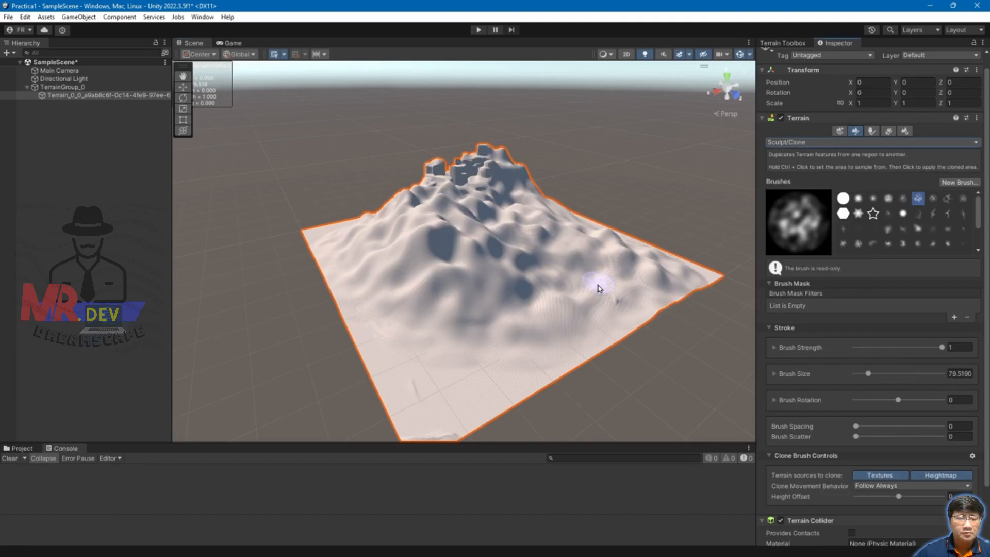
key(ctrl+z)
alt+drag(464, 279, 571, 305)
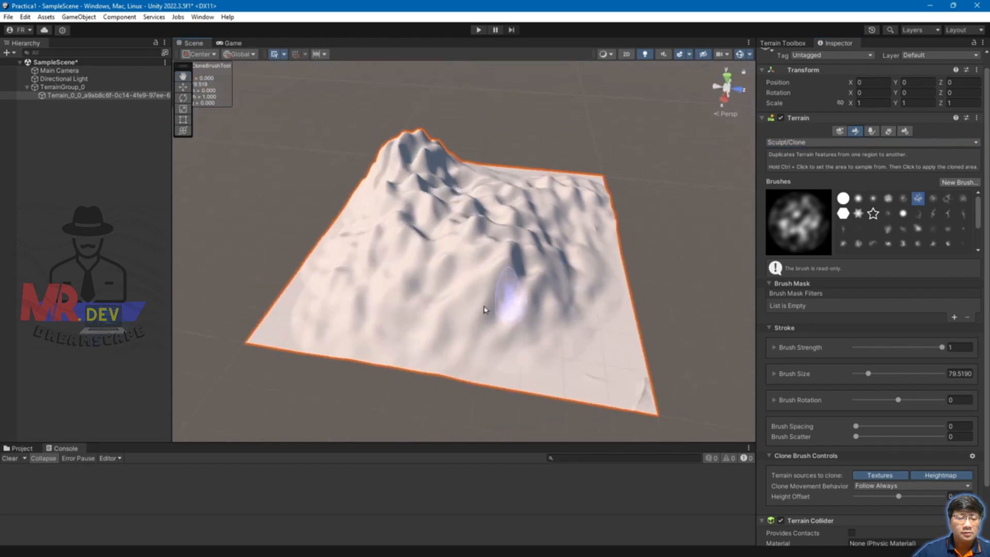
Sample the mountain's outer slope with Clone and paint it over the ridges on the opposite side with brush size about 80.
ctrl+click(353, 291)
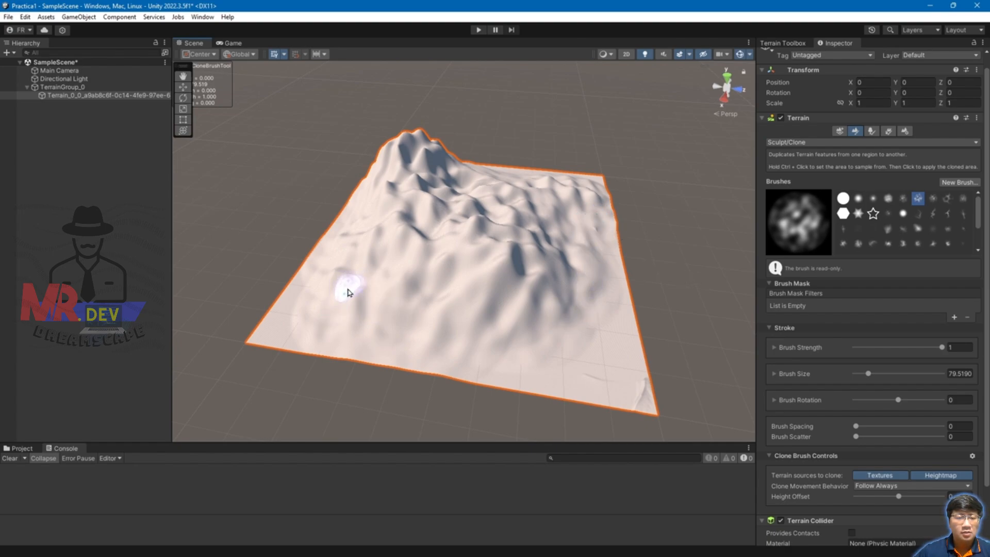
mouse_move(582, 222)
mouse_down()
mouse_move(598, 227)
mouse_move(593, 206)
mouse_move(550, 254)
mouse_move(557, 234)
mouse_move(536, 209)
mouse_move(557, 188)
mouse_move(592, 179)
mouse_move(533, 181)
mouse_move(564, 189)
mouse_move(611, 222)
mouse_move(611, 300)
mouse_move(629, 308)
mouse_move(541, 294)
mouse_move(522, 216)
mouse_move(531, 179)
mouse_move(529, 204)
mouse_move(562, 243)
mouse_move(542, 251)
mouse_move(540, 273)
mouse_move(584, 269)
mouse_move(614, 285)
mouse_move(596, 310)
mouse_move(623, 287)
mouse_up()
mouse_move(498, 225)
mouse_down()
mouse_move(487, 180)
mouse_move(504, 199)
mouse_move(523, 198)
mouse_move(510, 207)
mouse_move(495, 190)
mouse_move(495, 217)
mouse_move(514, 189)
mouse_up()
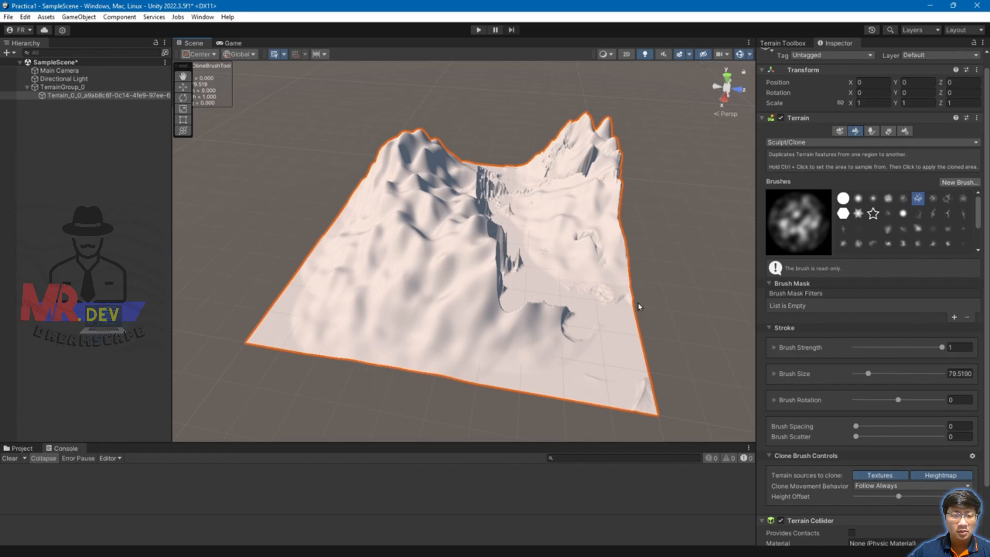
mouse_move(645, 318)
alt+mouse_down()
mouse_move(449, 309)
mouse_move(404, 274)
mouse_move(504, 322)
alt+mouse_up()
Switch to the Bridge sculpt tool and undo the cloned strokes, restoring the full raised mountain.
click(841, 143)
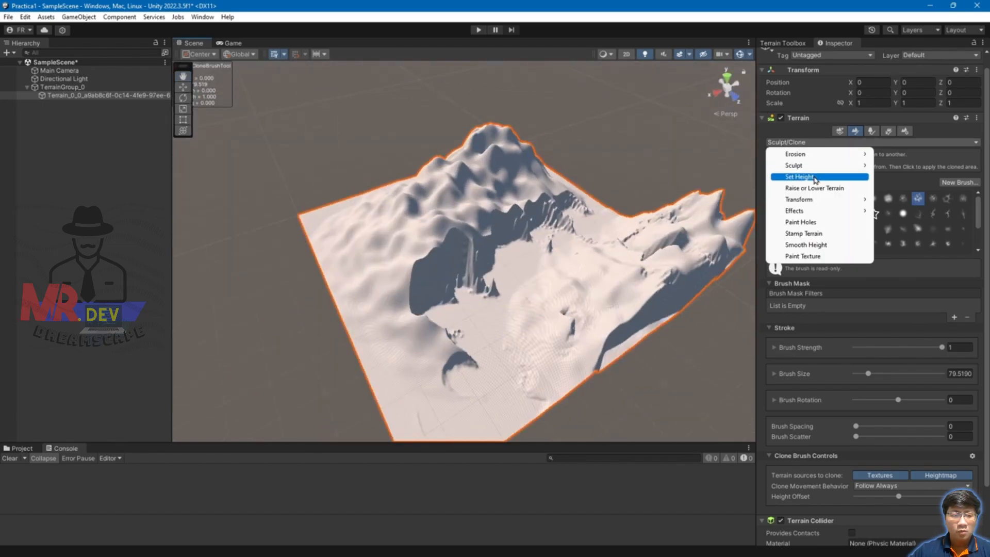
mouse_move(825, 165)
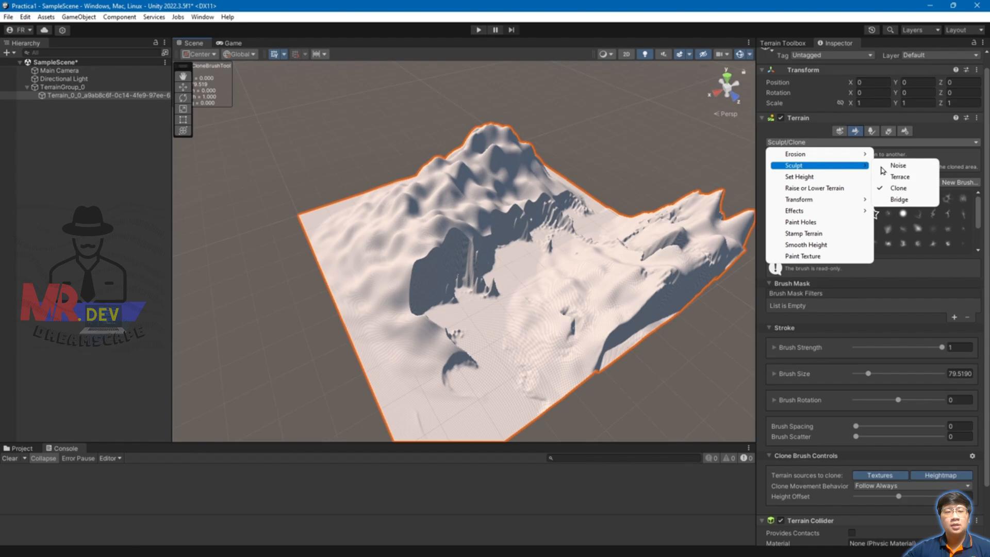
click(898, 200)
key(ctrl+z)
key(ctrl+z)
key(ctrl+z)
key(ctrl+z)
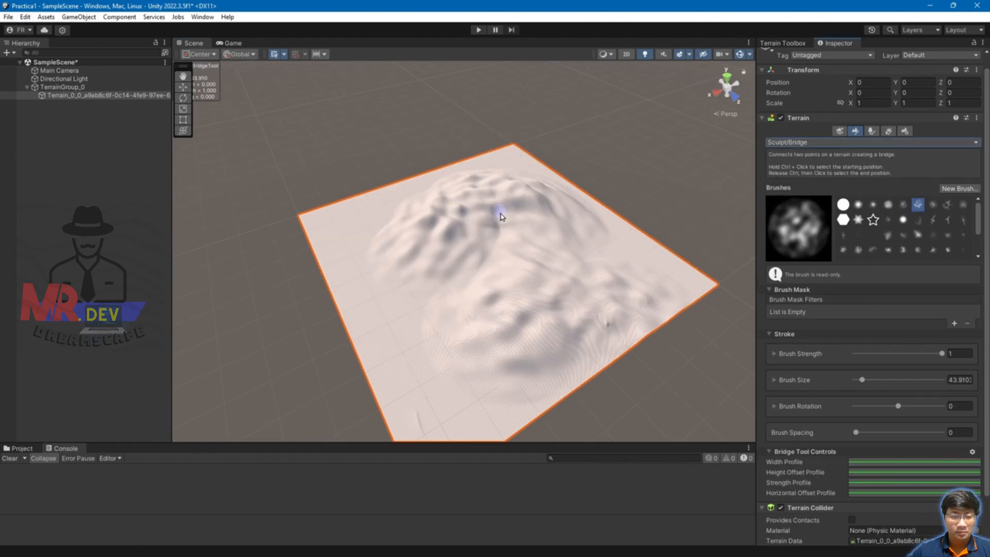
key(ctrl+y)
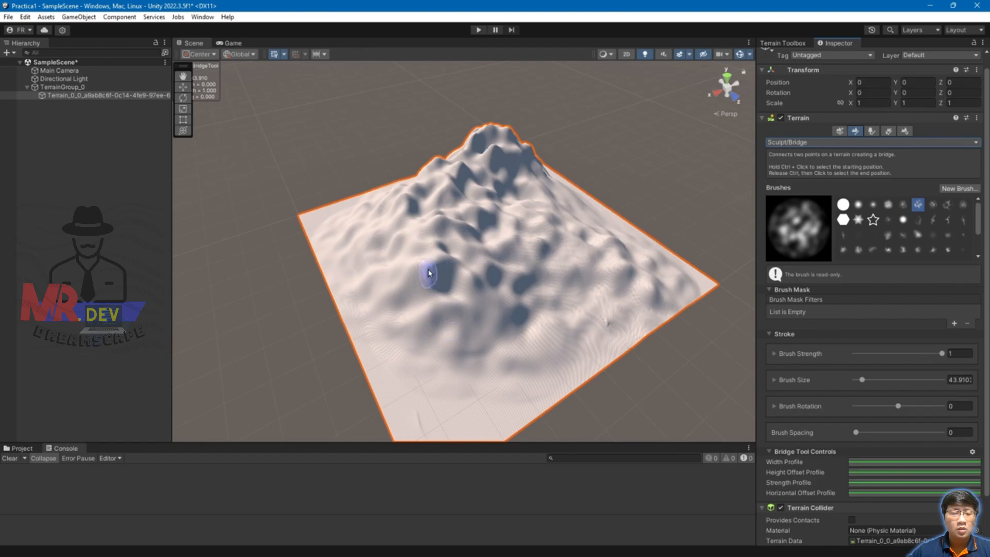
key(ctrl+z)
key(ctrl+y)
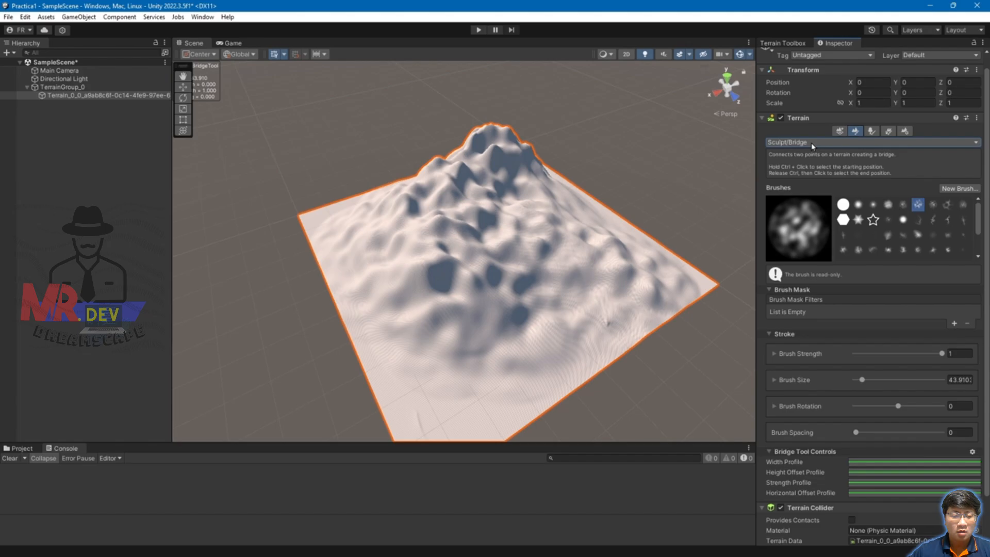
Build a bridge across the mountain between its two opposite lower sides, using the soft round brush at strength 1 and size about 44.
click(859, 205)
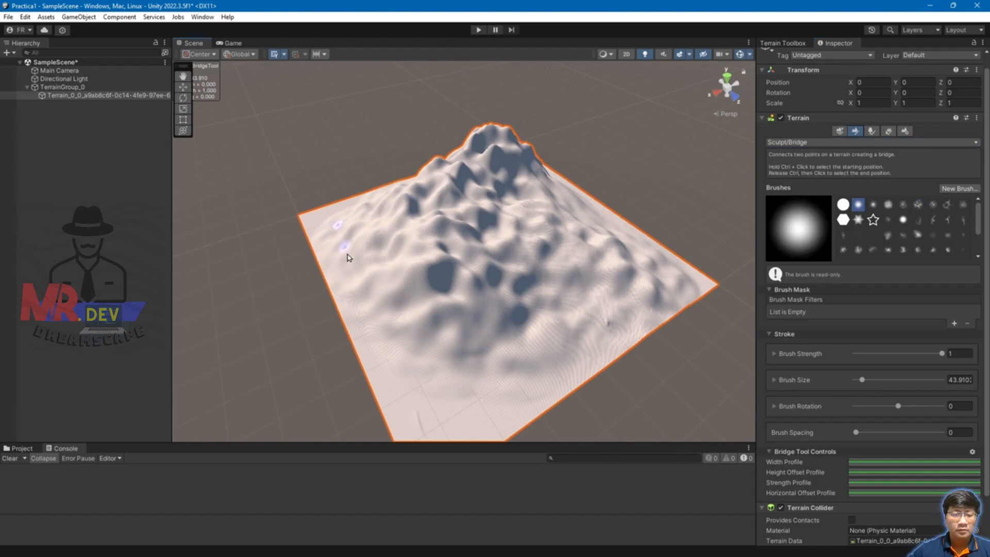
alt+drag(316, 326, 472, 302)
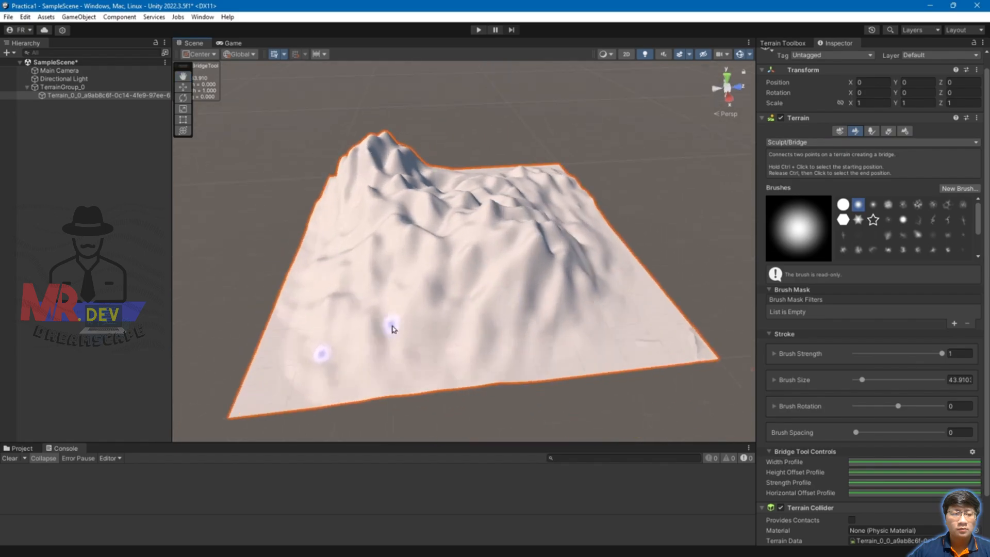
scroll(367, 351, up, 3)
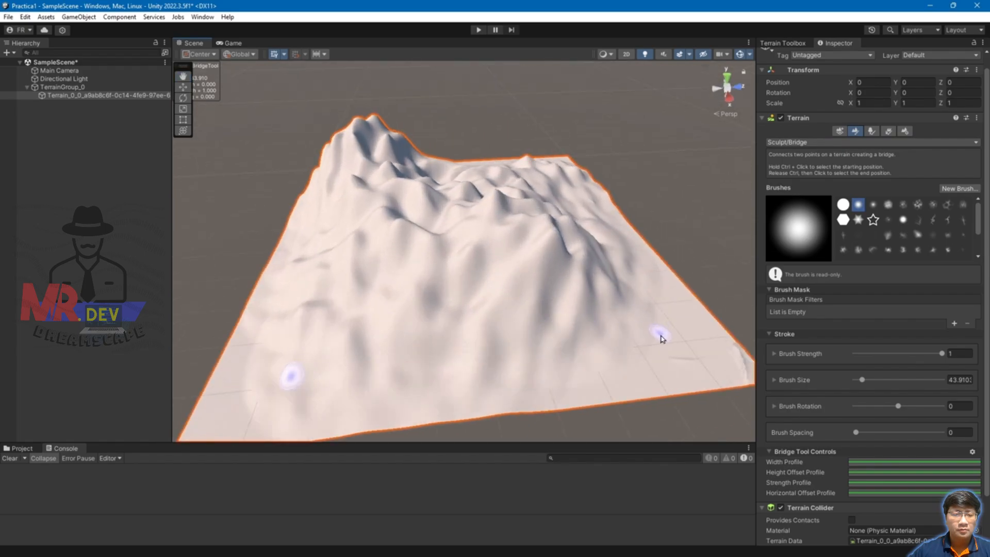
alt+drag(663, 339, 504, 348)
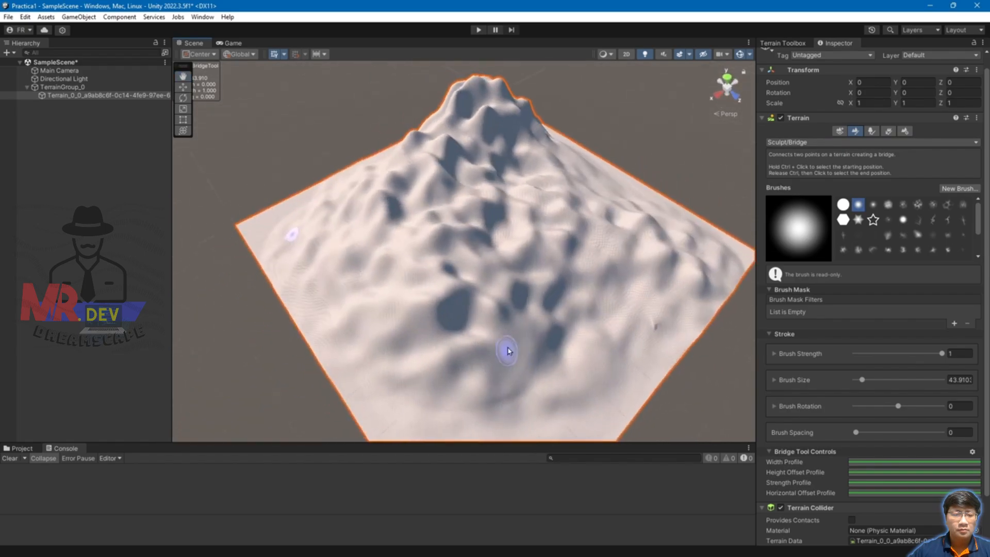
click(682, 281)
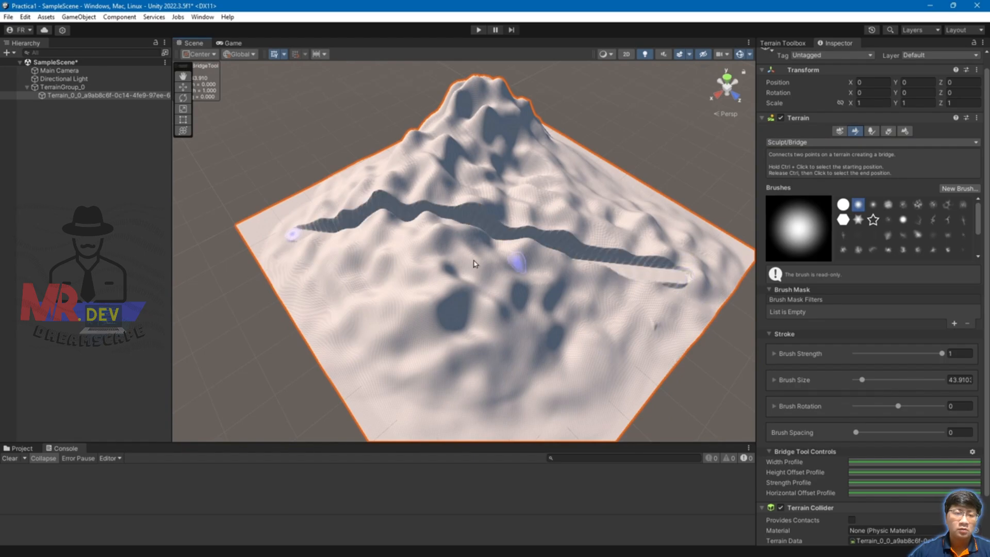
Undo the straight bridge across the mountain and build a chain of connected bridge segments along its lower slope.
alt+drag(329, 303, 427, 298)
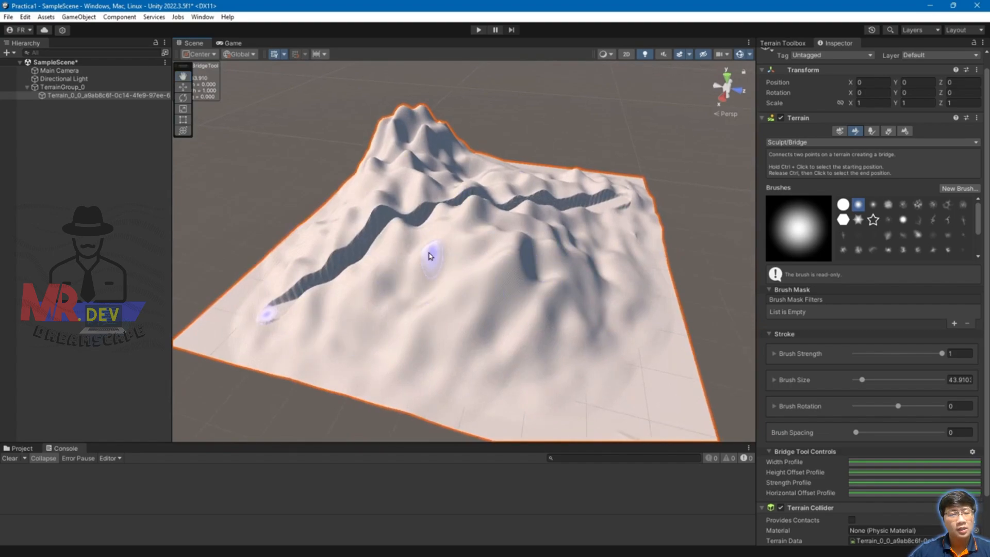
key(ctrl+z)
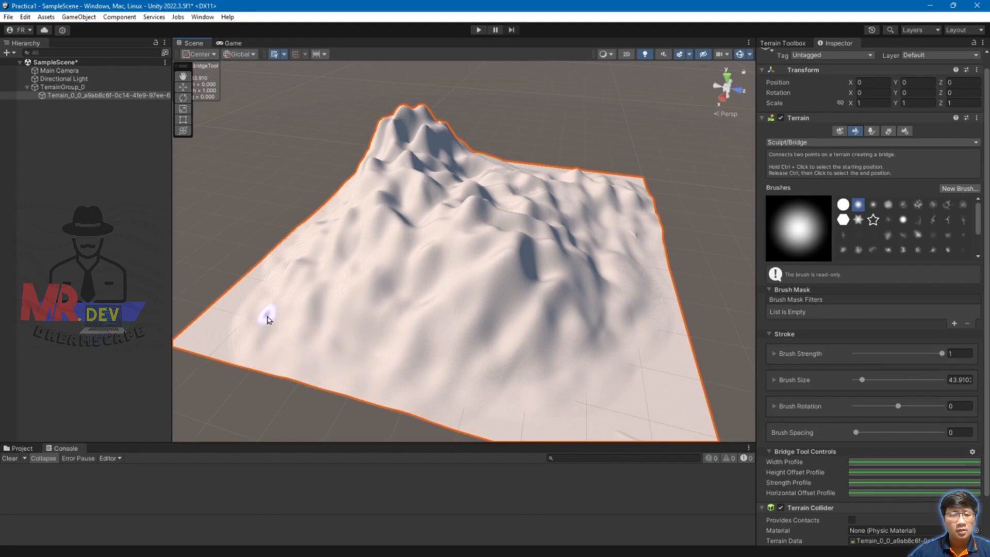
click(313, 330)
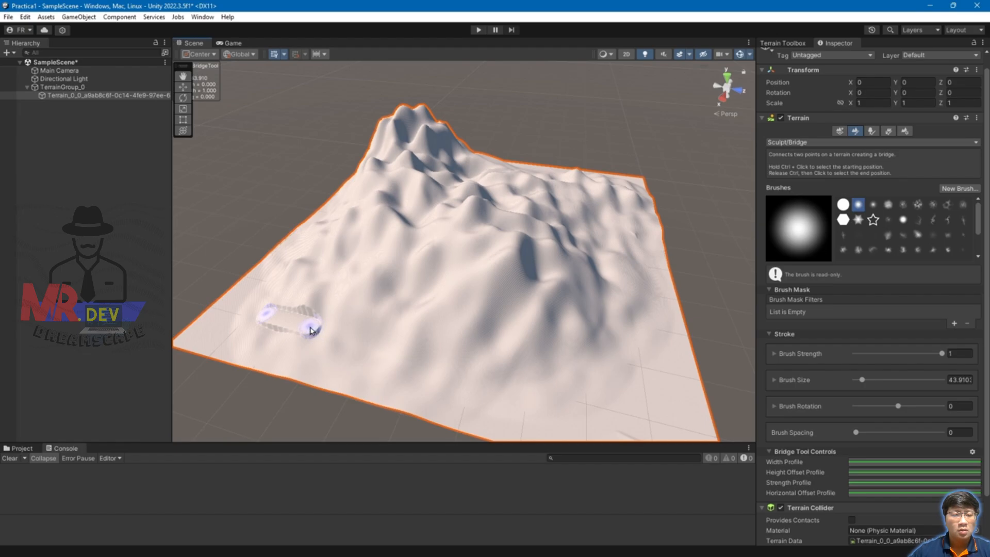
click(405, 339)
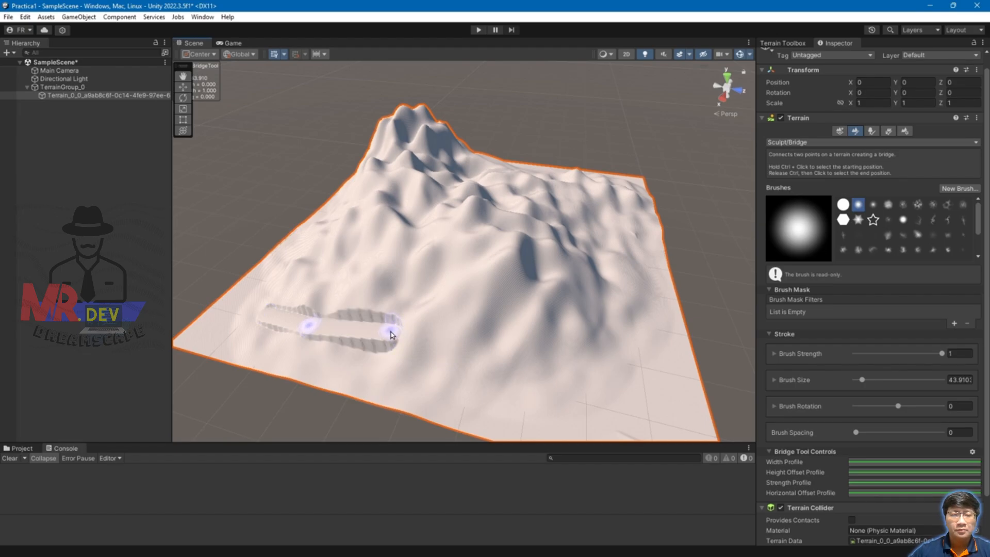
click(477, 313)
click(549, 271)
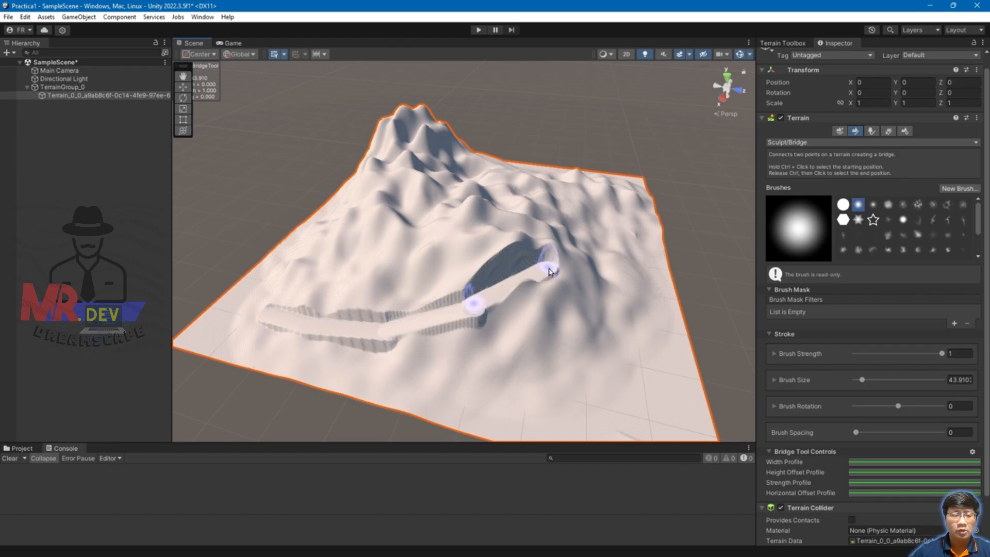
Extend the bridge path around the mountain with further connected segments, bending it over the ridges and down the far slope.
alt+drag(648, 320, 482, 355)
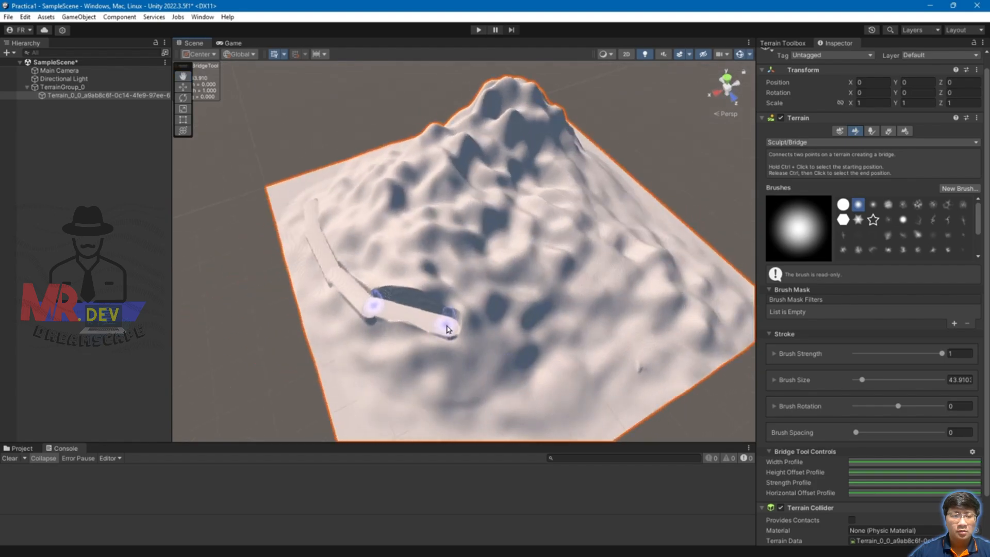
click(541, 313)
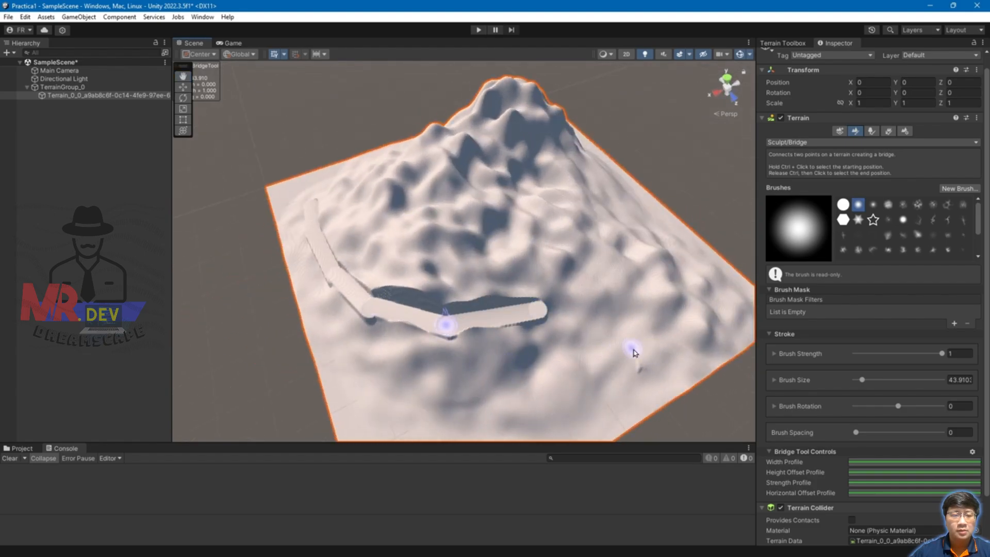
alt+drag(635, 352, 468, 340)
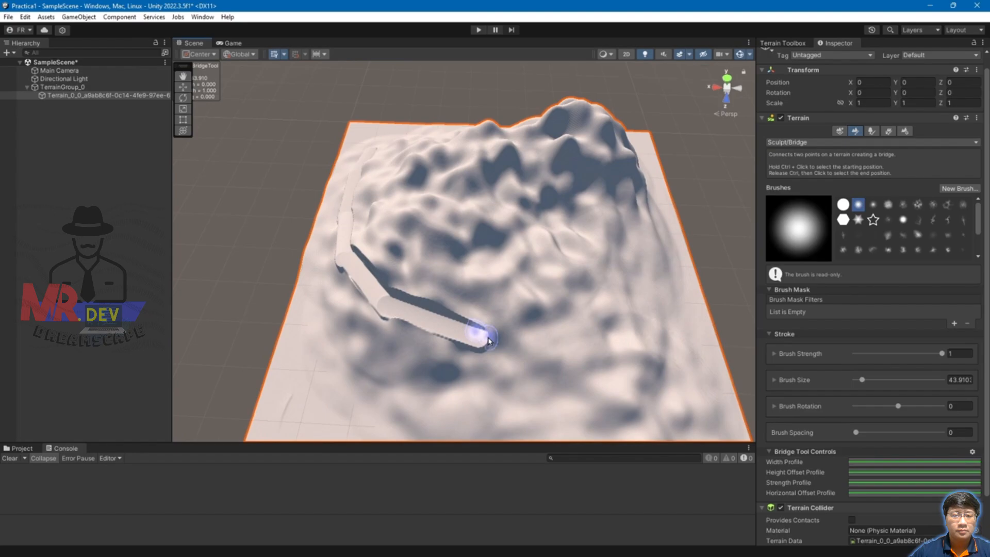
click(573, 288)
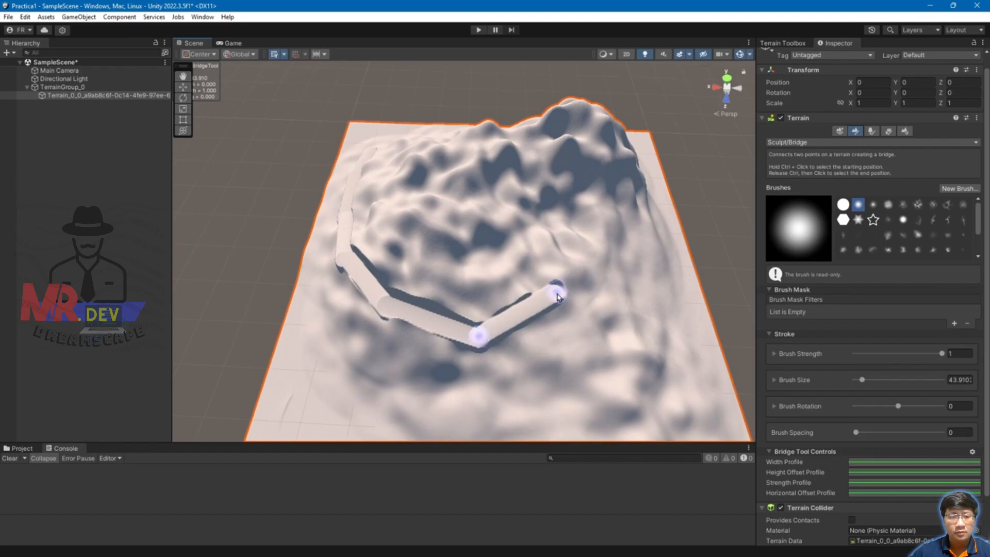
ctrl+click(558, 294)
click(633, 269)
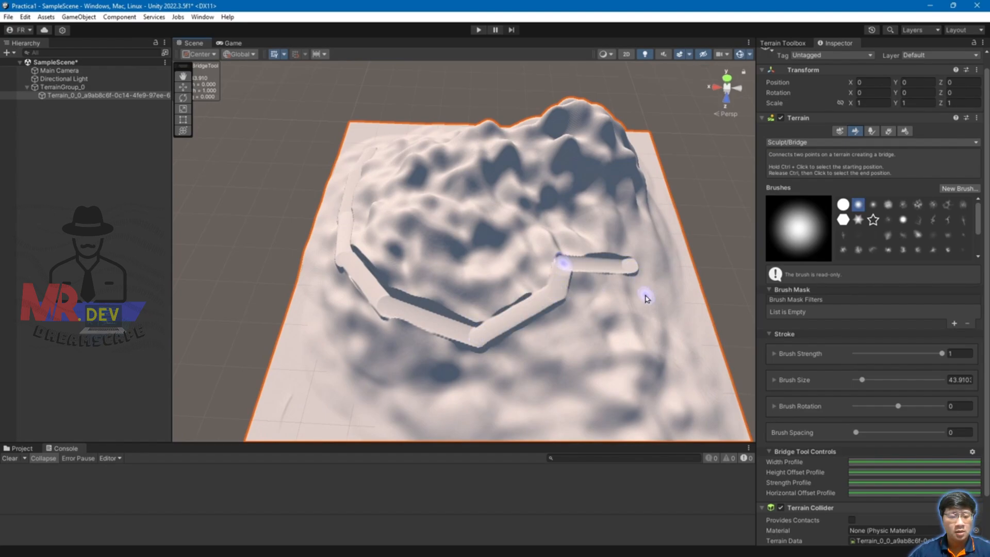
click(636, 330)
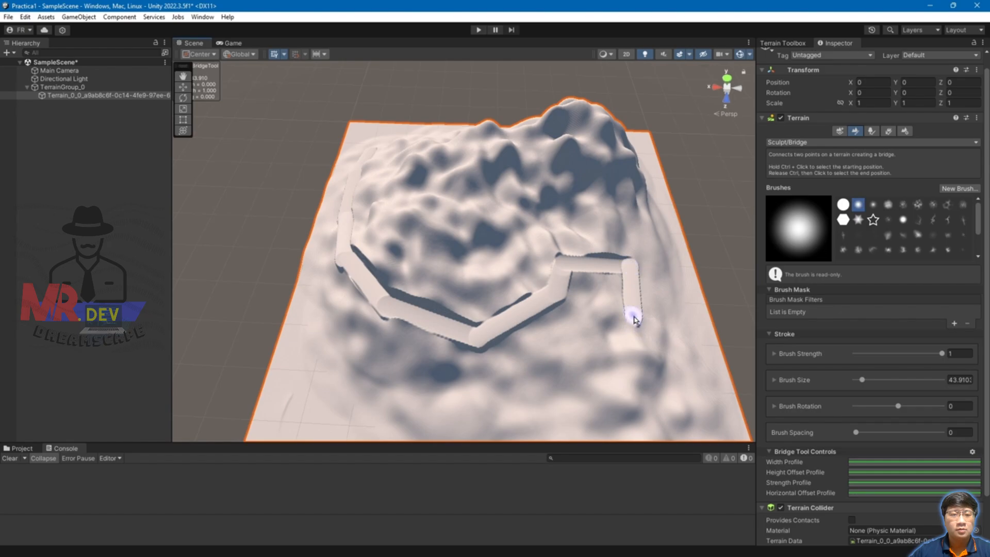
ctrl+click(634, 317)
click(670, 371)
mouse_move(394, 381)
alt+mouse_down()
mouse_move(588, 276)
mouse_move(736, 222)
mouse_move(209, 242)
mouse_move(215, 286)
mouse_move(258, 246)
mouse_move(555, 280)
mouse_move(645, 279)
mouse_move(404, 316)
alt+mouse_up()
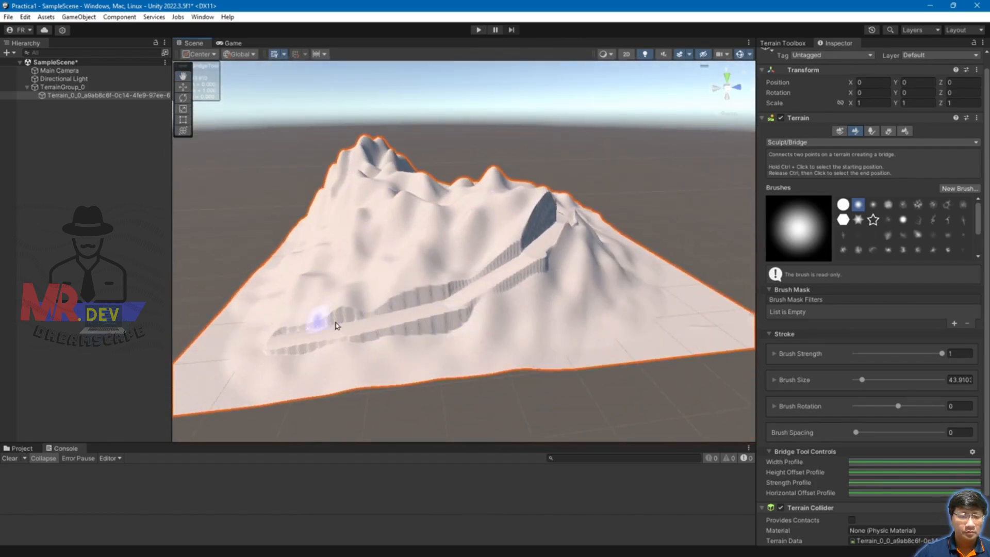
alt+drag(664, 256, 551, 235)
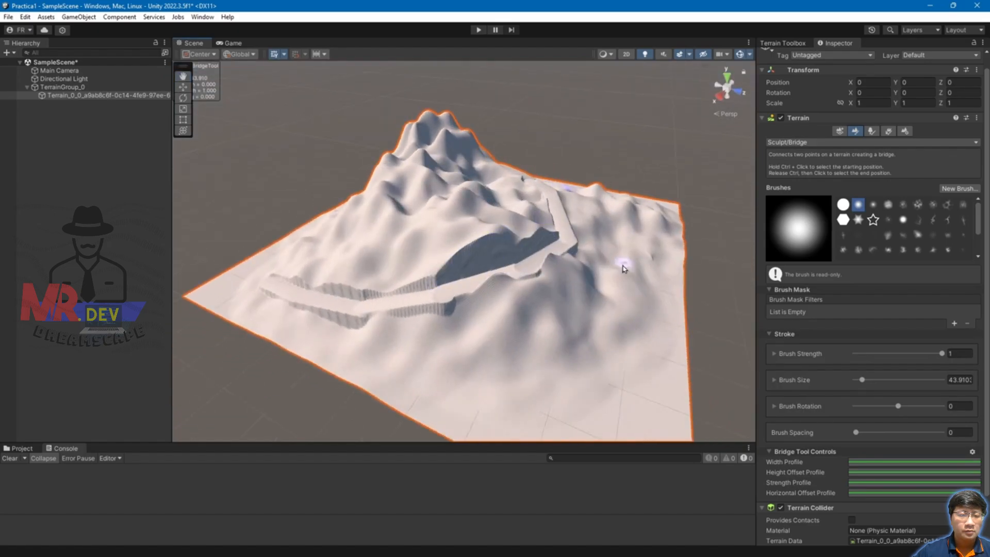
alt+drag(648, 306, 457, 324)
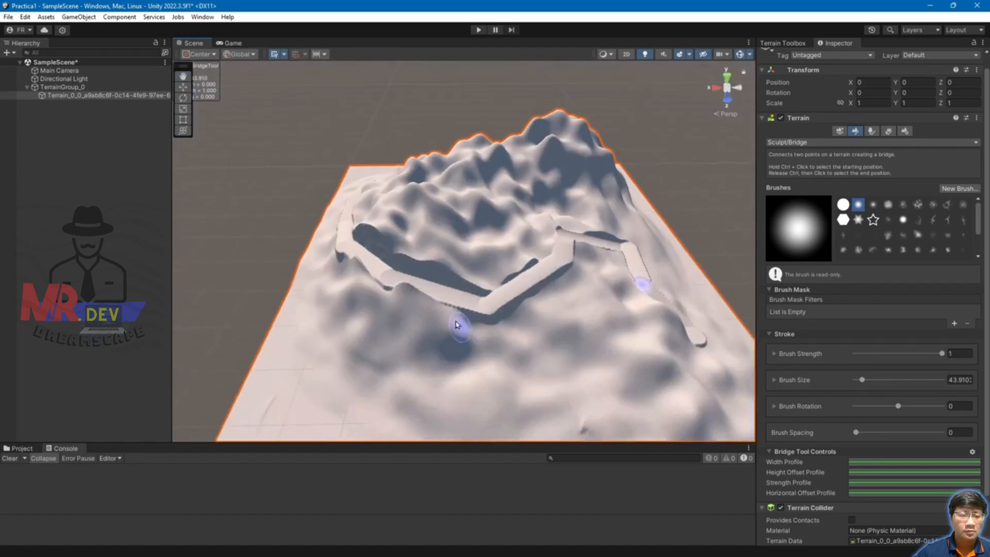
click(790, 145)
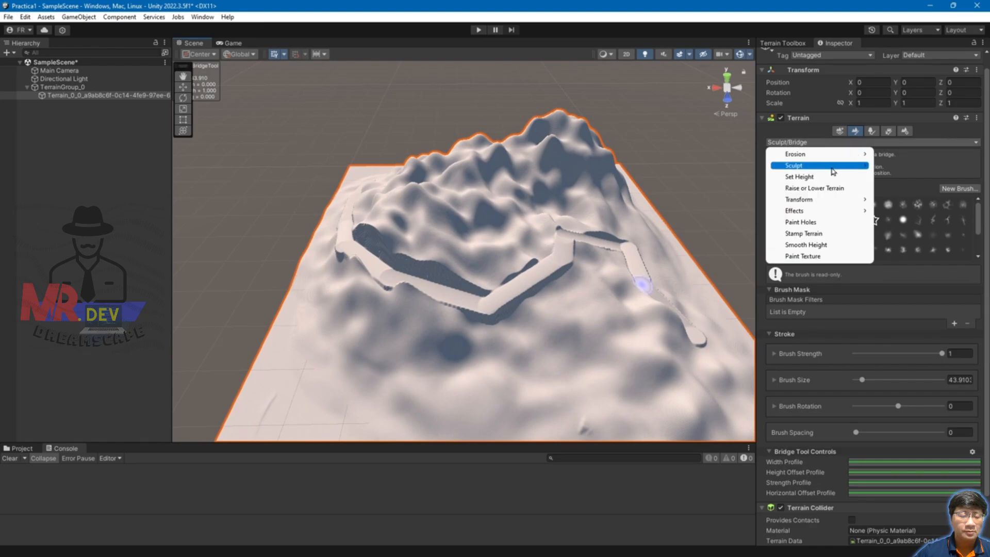
mouse_move(835, 166)
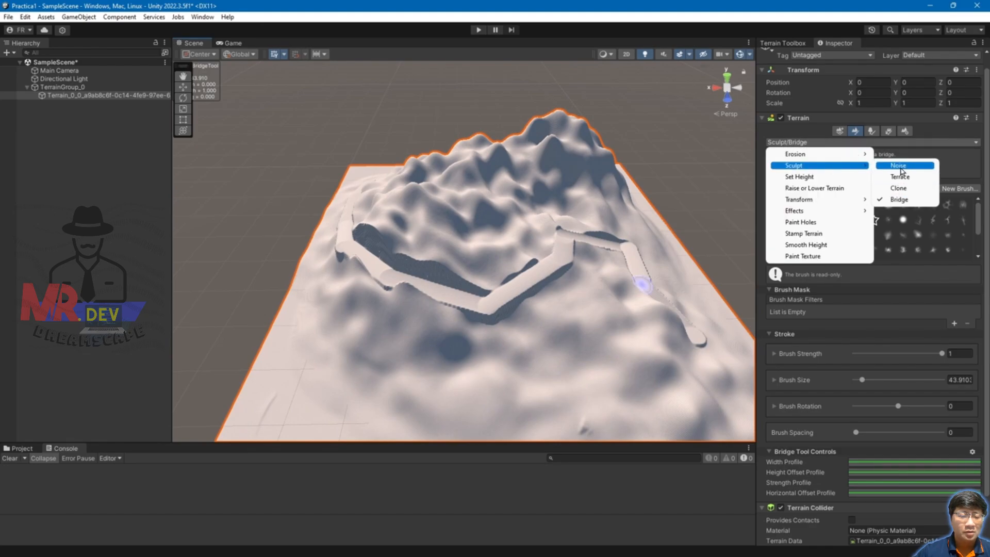
click(900, 166)
Flatten the whole terrain tile to height 0 with Set Height, using the solid round brush at strength 10 and size 300.
click(838, 144)
mouse_move(815, 158)
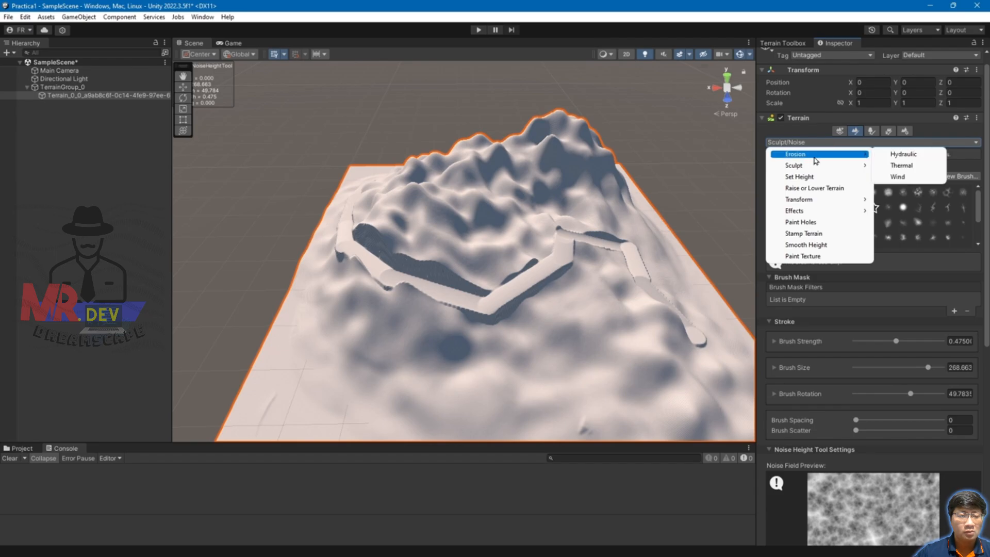
click(816, 178)
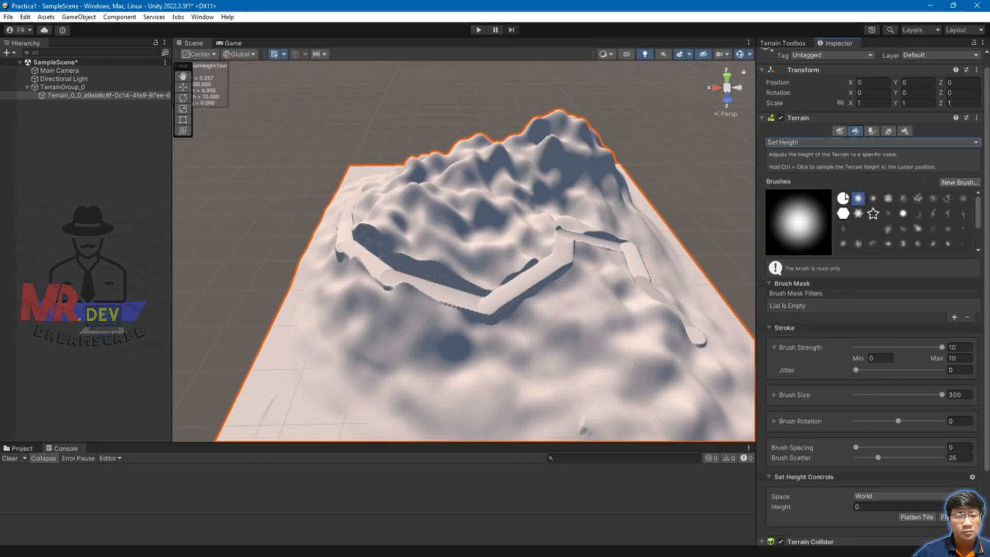
click(843, 198)
mouse_move(454, 304)
mouse_down()
mouse_move(473, 283)
mouse_move(542, 303)
mouse_move(568, 327)
mouse_move(663, 365)
mouse_move(575, 171)
mouse_up()
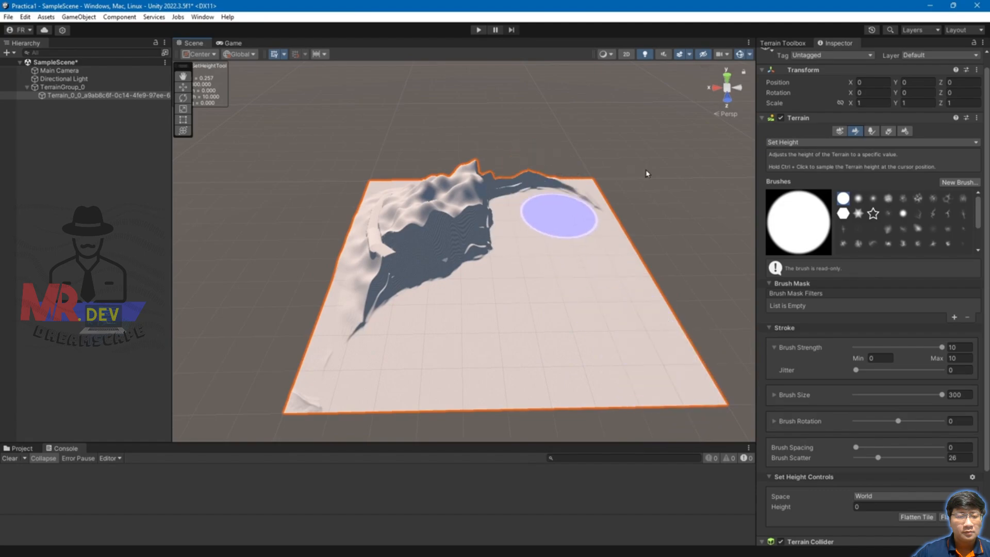
mouse_move(648, 173)
mouse_down()
mouse_move(526, 230)
mouse_move(448, 287)
mouse_move(380, 320)
mouse_move(626, 303)
mouse_up()
drag(358, 329, 317, 171)
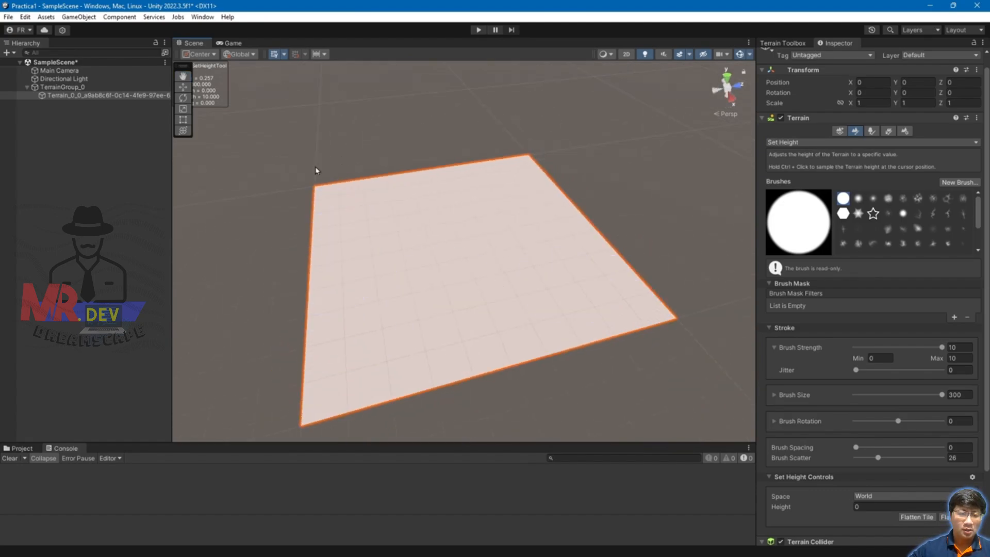
Switch to the Noise sculpt tool with the soft six-pointed star brush, try a stroke on the flat tile and undo it.
click(791, 143)
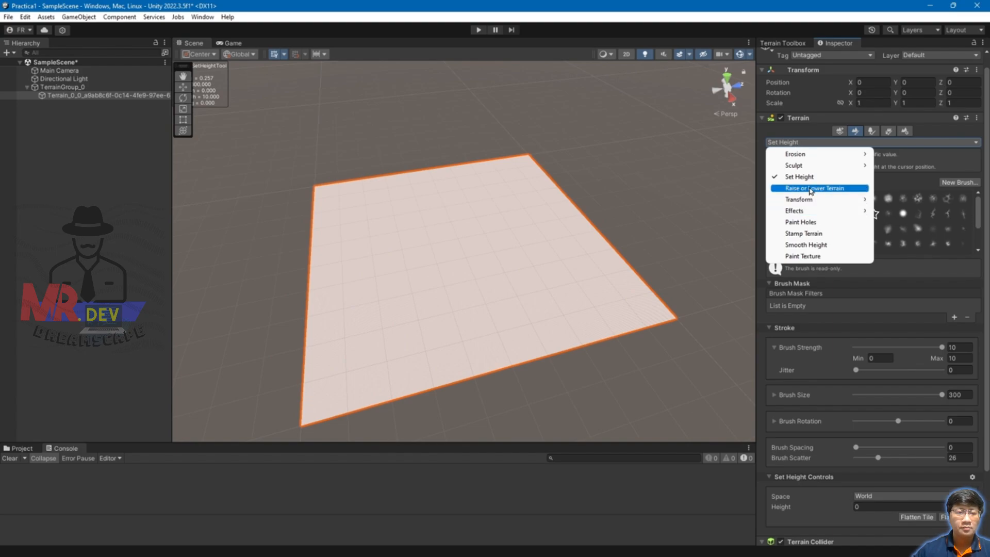
mouse_move(807, 165)
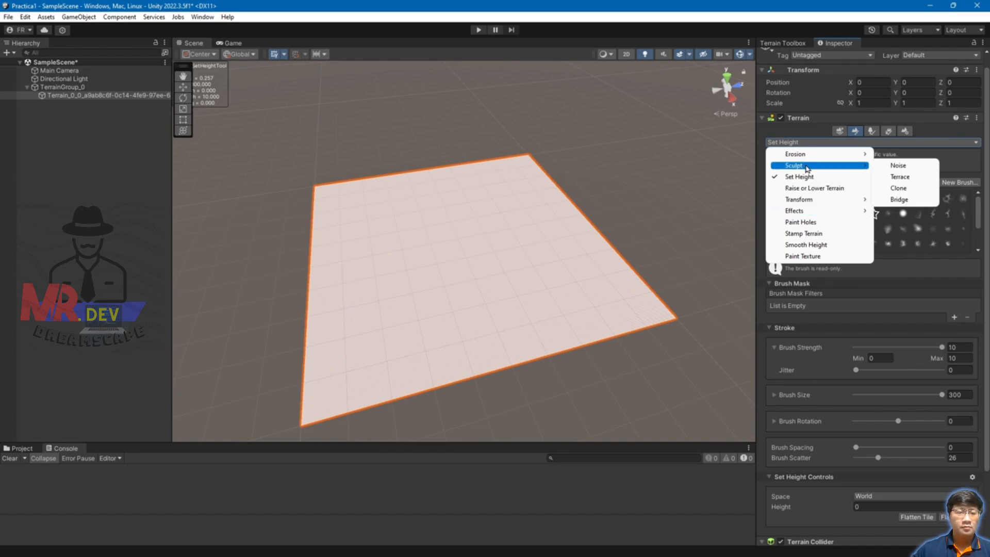
click(901, 166)
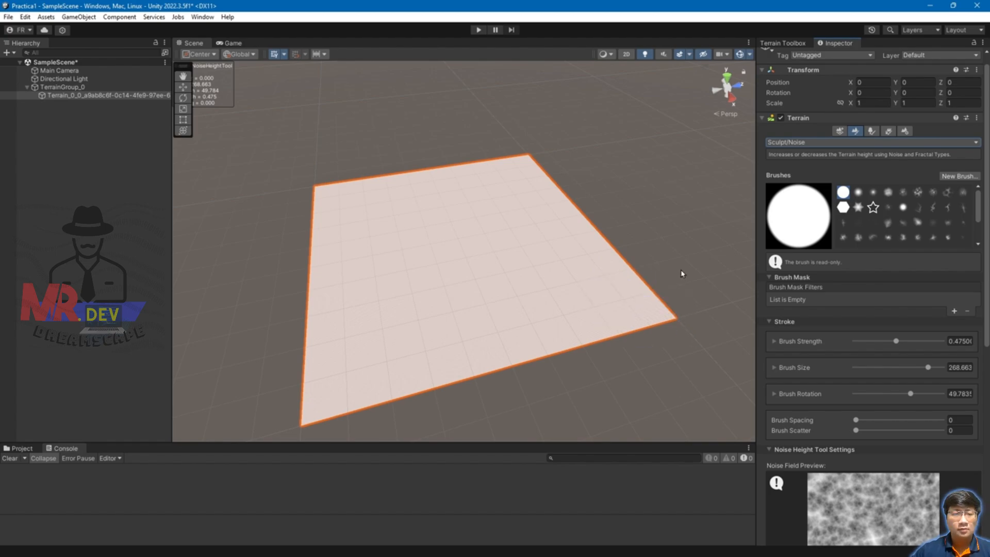
click(858, 207)
mouse_move(539, 289)
mouse_down()
mouse_move(535, 316)
mouse_move(409, 331)
mouse_move(462, 311)
mouse_up()
key(ctrl+z)
Try a Raise or Lower Terrain stroke across the tile with the star brush at strength about 0.23 and size about 406.
click(804, 142)
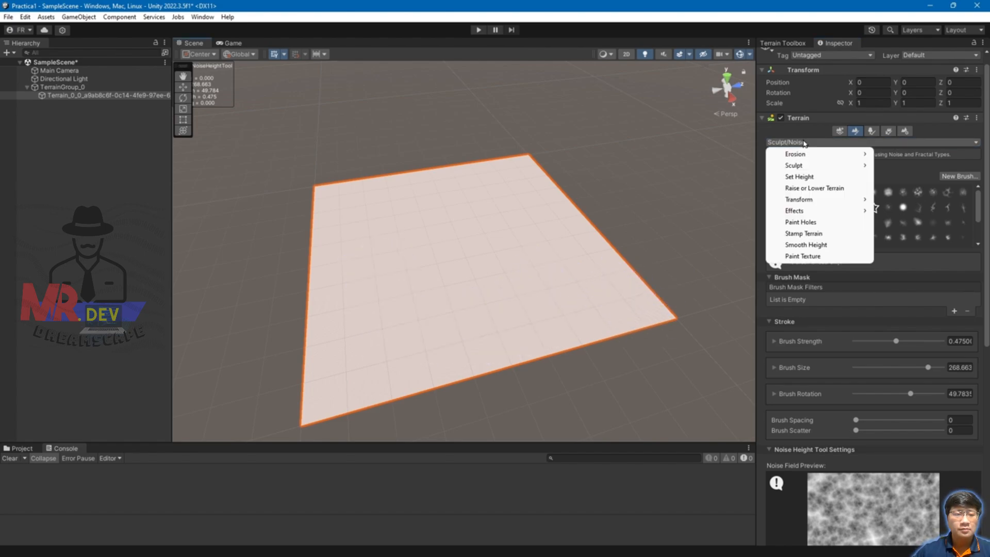
click(817, 189)
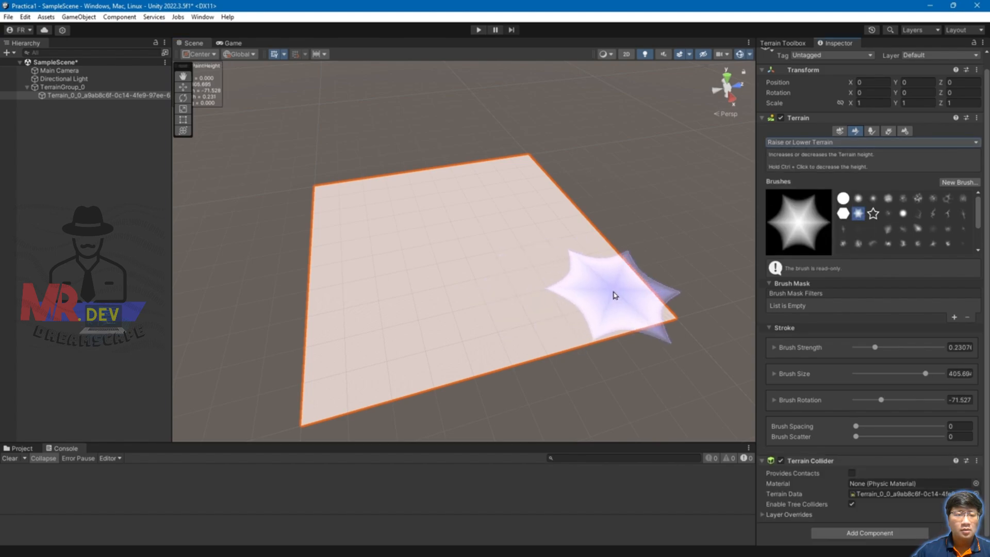
mouse_move(596, 283)
mouse_down()
mouse_move(367, 264)
mouse_move(509, 221)
mouse_move(454, 203)
mouse_move(581, 311)
mouse_move(556, 349)
mouse_move(559, 309)
mouse_move(380, 324)
mouse_move(380, 292)
mouse_move(376, 393)
mouse_move(626, 347)
mouse_move(490, 331)
mouse_up()
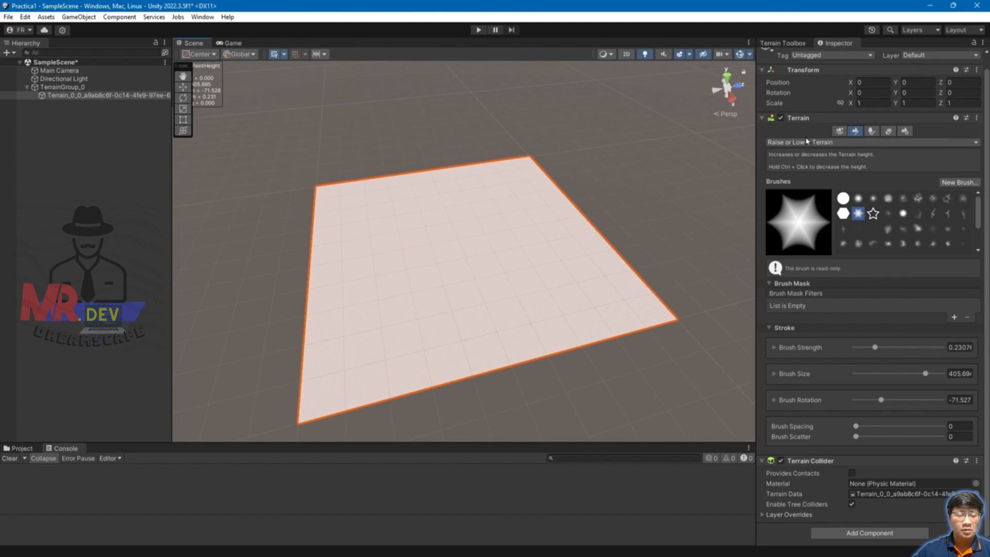
Sculpt noise over most of the tile with the star brush at strength about 0.475 and size about 269, then undo it.
click(807, 142)
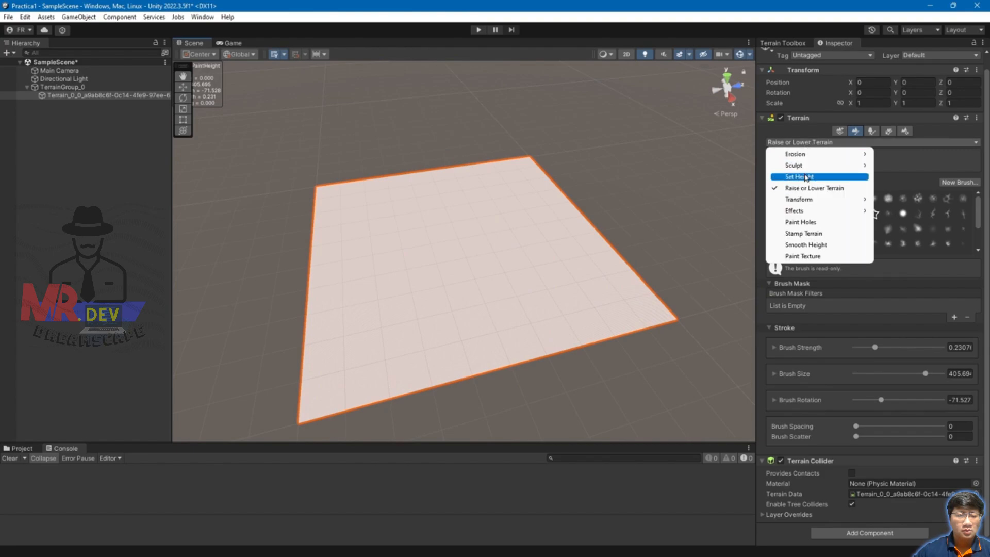
click(897, 165)
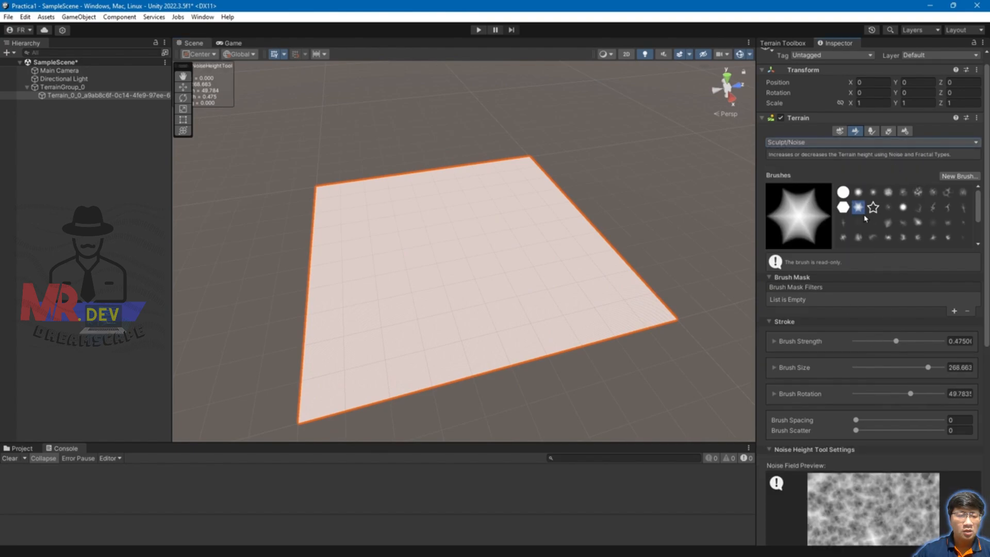
scroll(900, 452, down, 5)
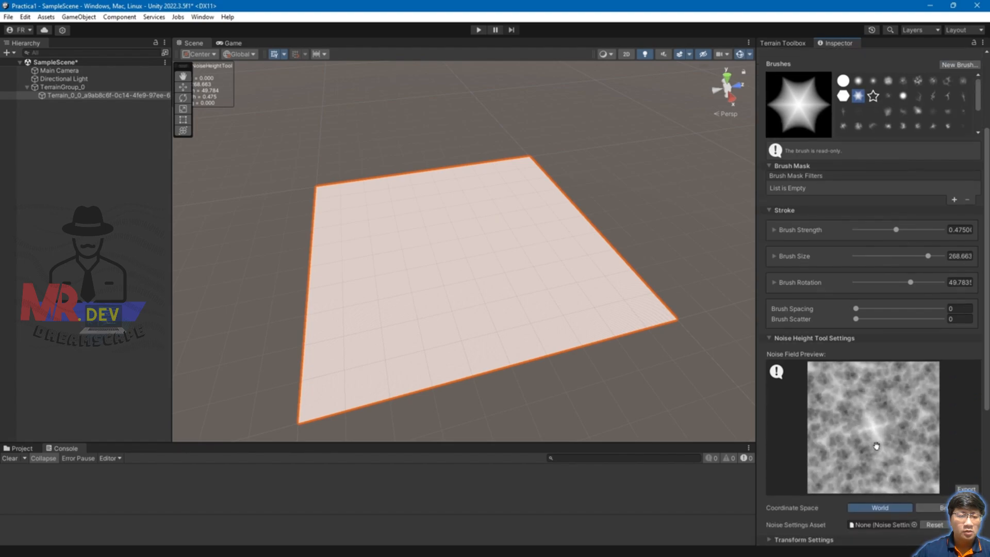
mouse_move(562, 284)
mouse_down()
mouse_move(529, 314)
mouse_move(374, 331)
mouse_move(343, 232)
mouse_up()
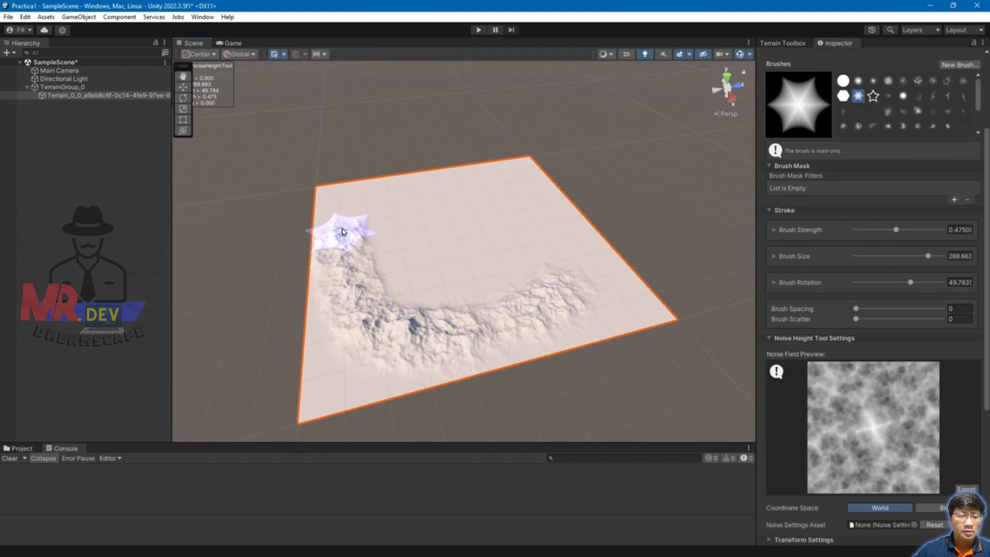
mouse_move(498, 221)
mouse_down()
mouse_move(409, 234)
mouse_move(450, 292)
mouse_move(387, 243)
mouse_up()
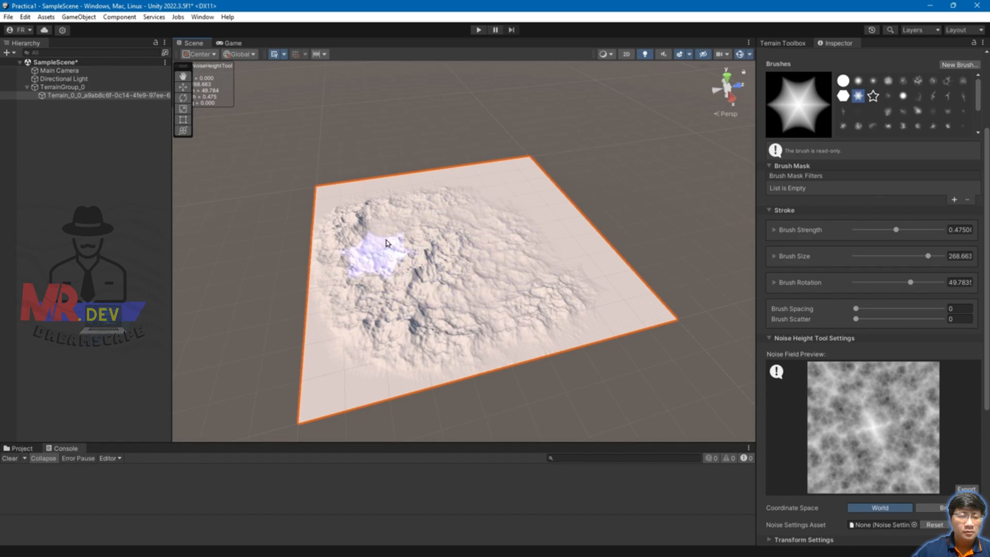
mouse_move(360, 368)
alt+mouse_down()
mouse_move(394, 369)
mouse_move(531, 326)
alt+mouse_up()
scroll(542, 333, up, 3)
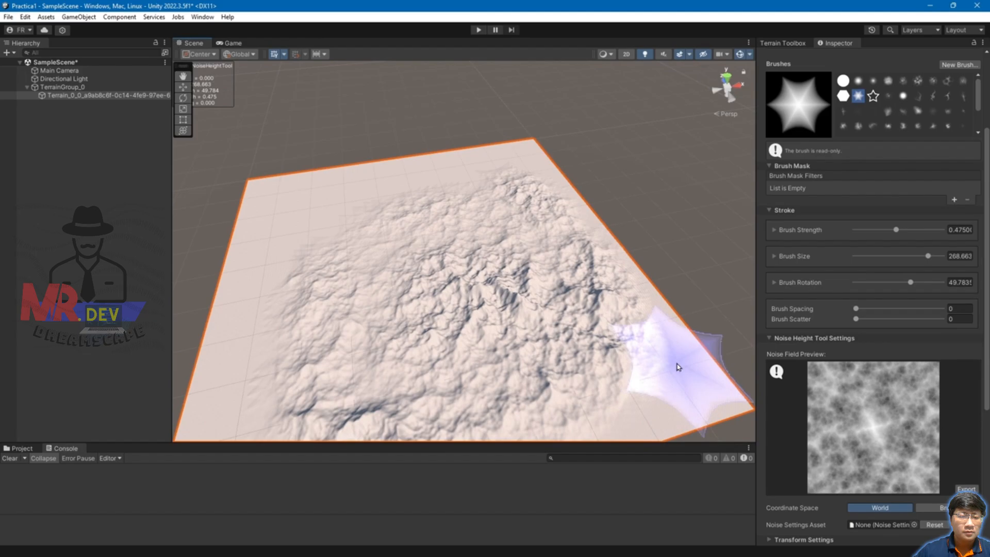
key(ctrl+z)
Enlarge the noise pattern in the Noise Field Preview, try a noise stroke across the tile and undo it.
scroll(884, 430, up, 5)
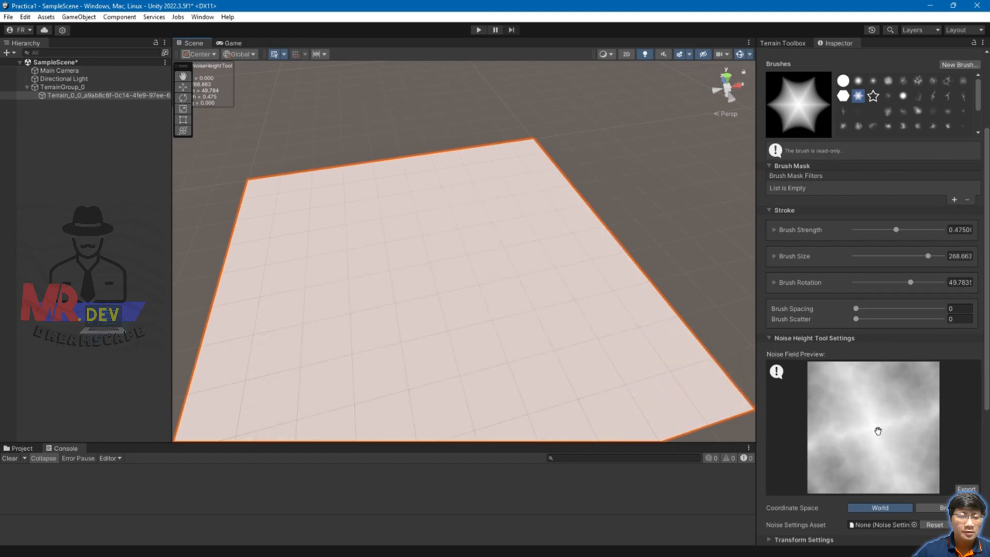
scroll(867, 424, up, 4)
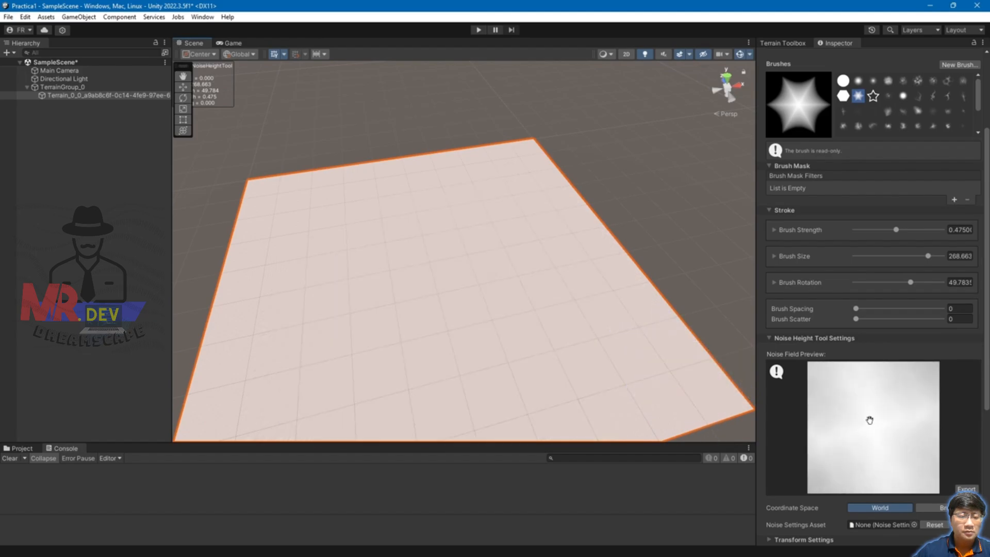
mouse_move(650, 394)
mouse_down()
mouse_move(482, 280)
mouse_move(454, 217)
mouse_up()
key(ctrl+z)
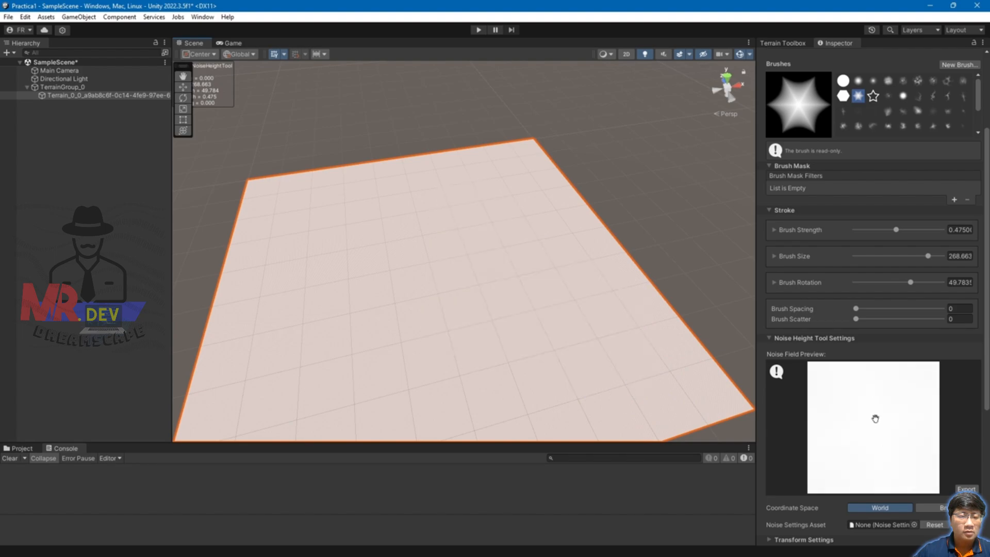
Shrink the noise pattern to a fine grain in the Noise Field Preview, try a noise stroke across the tile and undo it.
scroll(865, 436, down, 2)
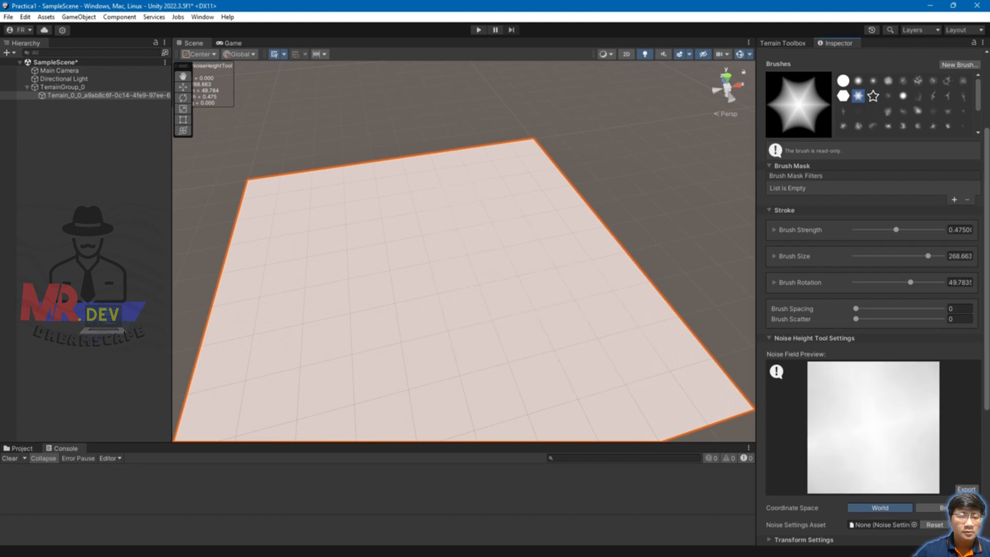
scroll(988, 372, down, 3)
scroll(878, 379, down, 5)
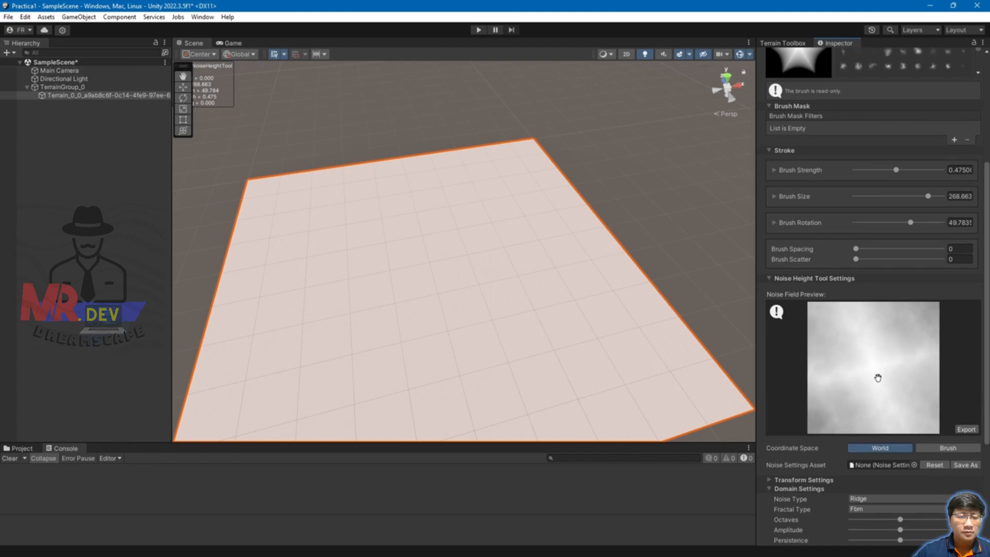
scroll(879, 380, down, 4)
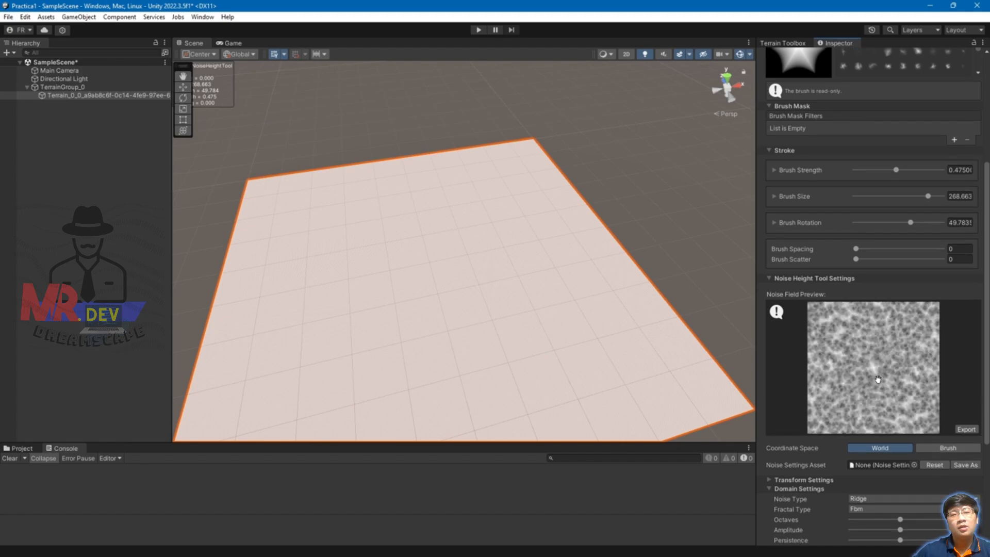
scroll(879, 377, up, 5)
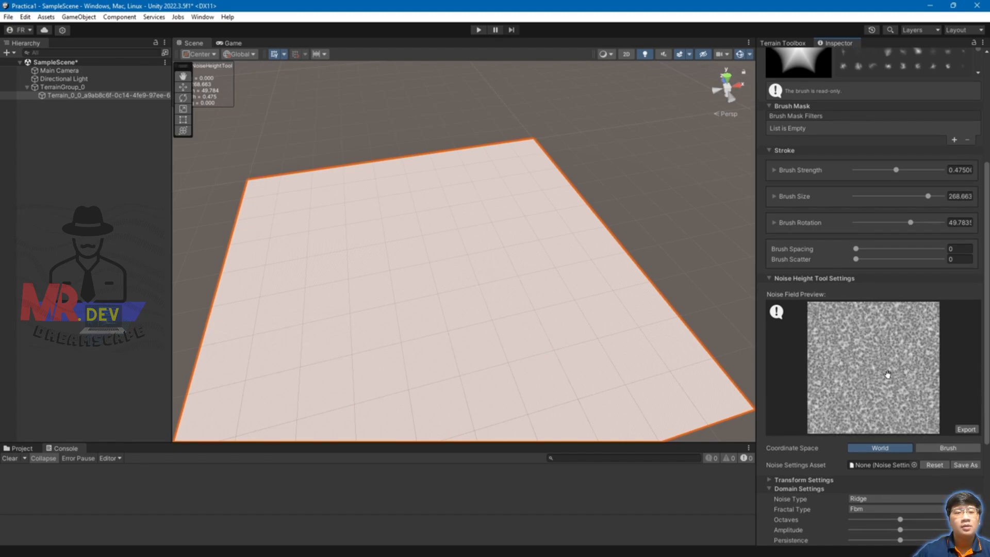
scroll(855, 367, down, 2)
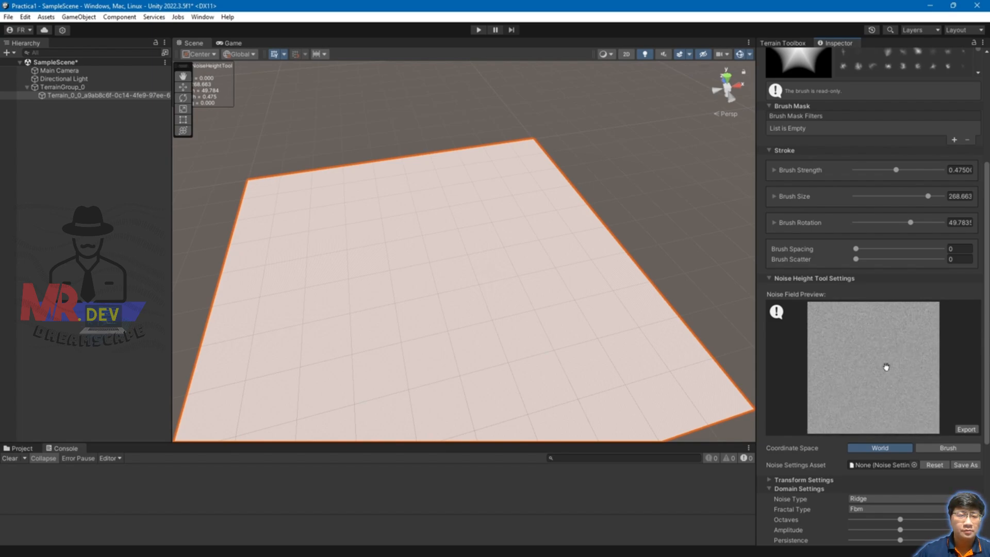
mouse_move(592, 370)
mouse_down()
mouse_move(515, 294)
mouse_move(515, 342)
mouse_move(434, 338)
mouse_move(469, 274)
mouse_move(423, 264)
mouse_up()
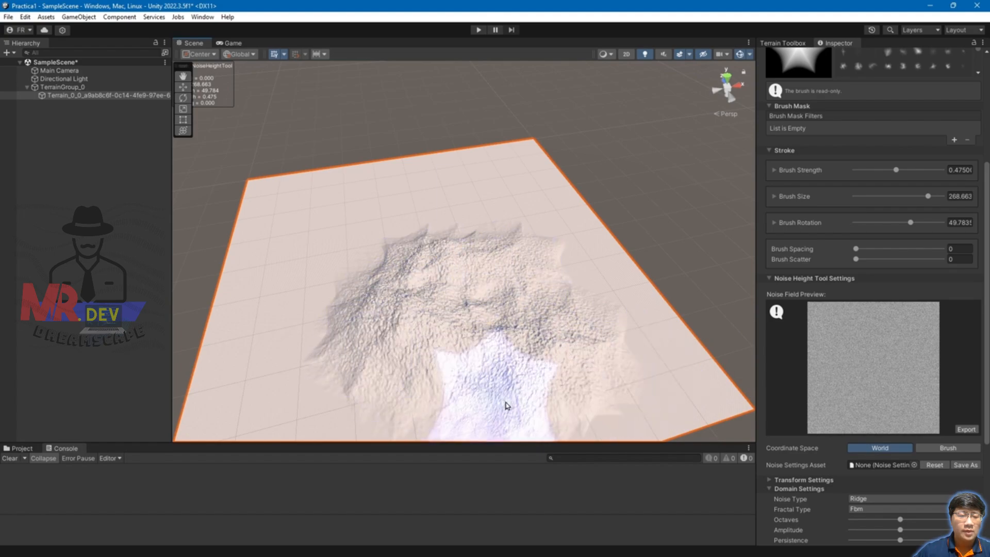
key(ctrl+z)
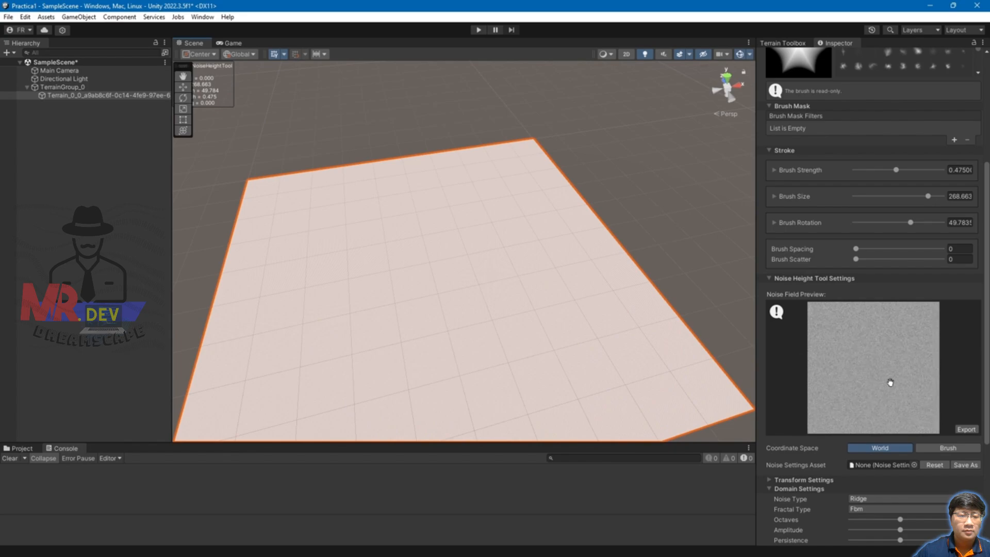
Enlarge the noise pattern to broad clouds in the Noise Field Preview and sculpt noise along one side of the tile with the star brush.
scroll(890, 382, up, 10)
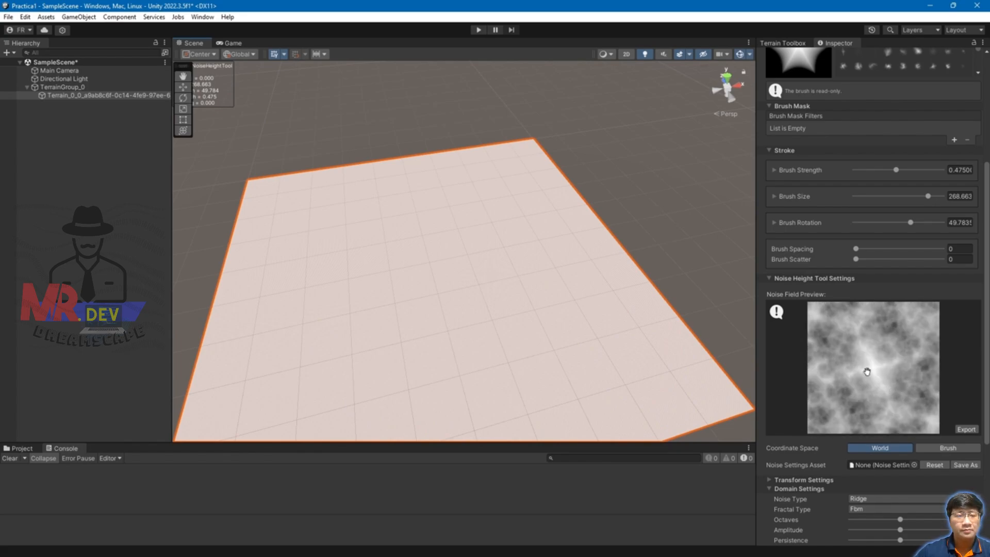
scroll(879, 372, down, 4)
scroll(878, 372, up, 8)
mouse_move(574, 377)
mouse_down()
mouse_move(566, 338)
mouse_move(510, 273)
mouse_move(454, 349)
mouse_move(531, 321)
mouse_move(585, 230)
mouse_move(662, 306)
mouse_move(555, 189)
mouse_up()
mouse_move(491, 180)
mouse_down()
mouse_move(506, 215)
mouse_move(482, 283)
mouse_move(509, 277)
mouse_move(456, 215)
mouse_up()
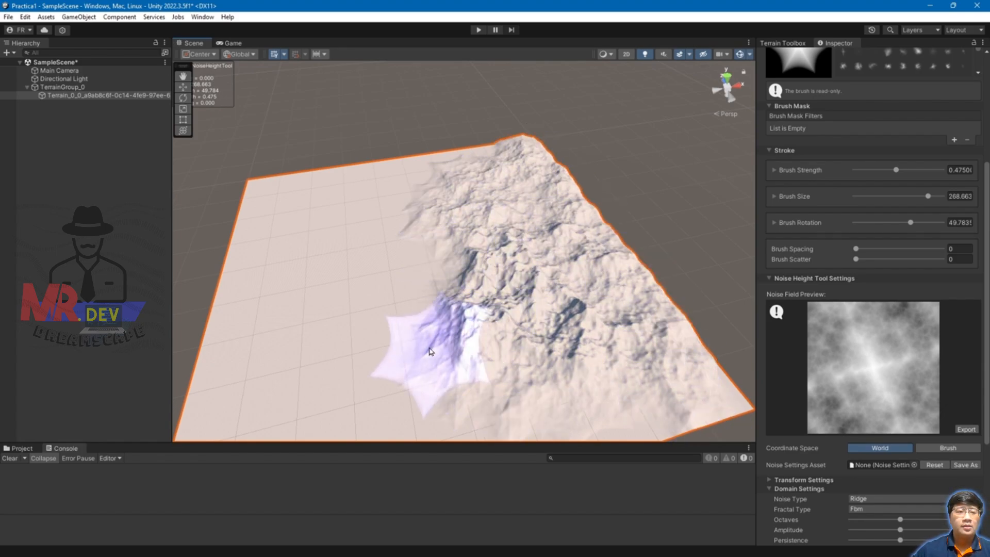
Switch to the blotchy round brush and sculpt noise around the tile's remaining edges at strength 0.475, leaving the centre flat.
mouse_move(441, 347)
alt+mouse_down()
mouse_move(614, 342)
mouse_move(639, 316)
alt+mouse_up()
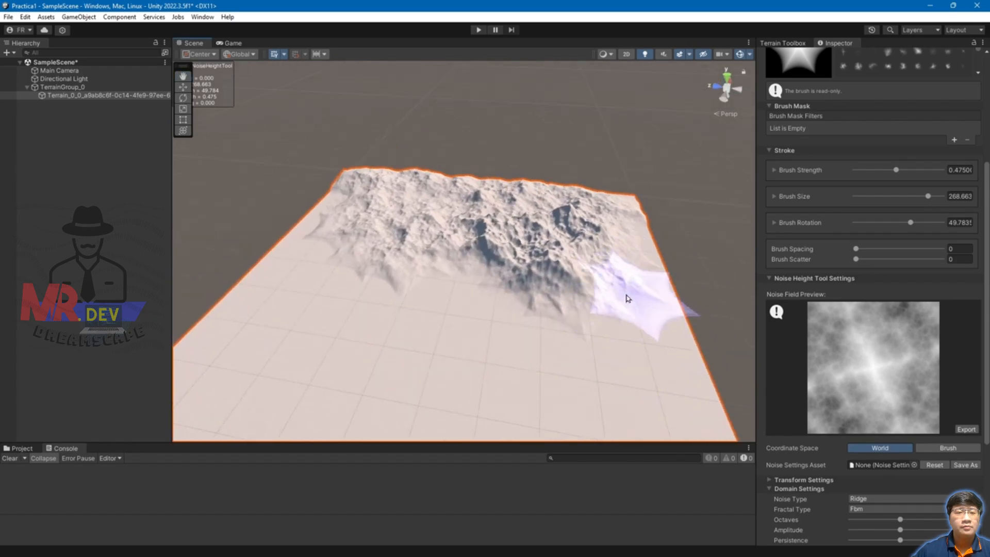
scroll(909, 208, up, 4)
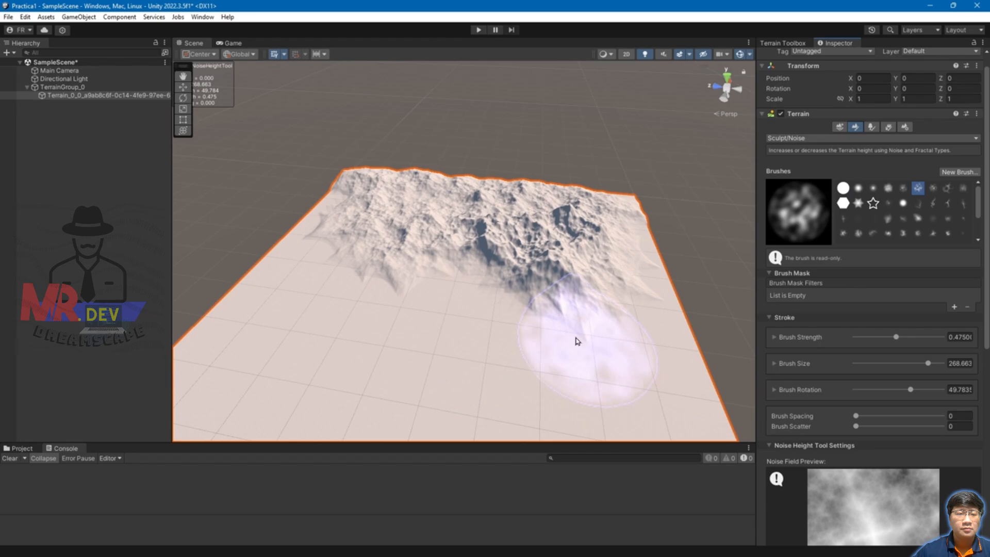
scroll(577, 341, down, 2)
scroll(908, 448, down, 3)
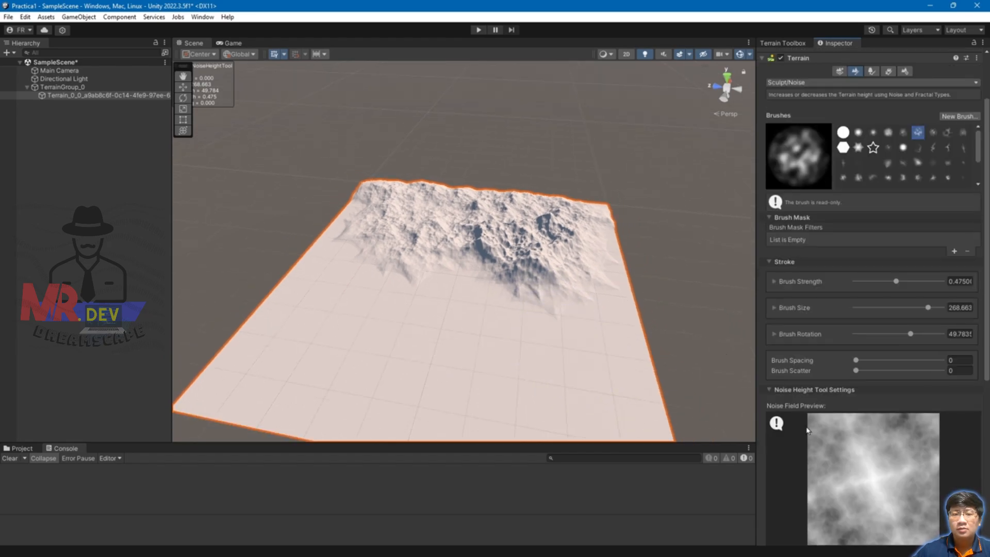
mouse_move(586, 354)
mouse_down()
mouse_move(609, 327)
mouse_move(601, 384)
mouse_move(514, 428)
mouse_move(286, 402)
mouse_move(227, 361)
mouse_move(258, 294)
mouse_move(327, 261)
mouse_move(353, 214)
mouse_up()
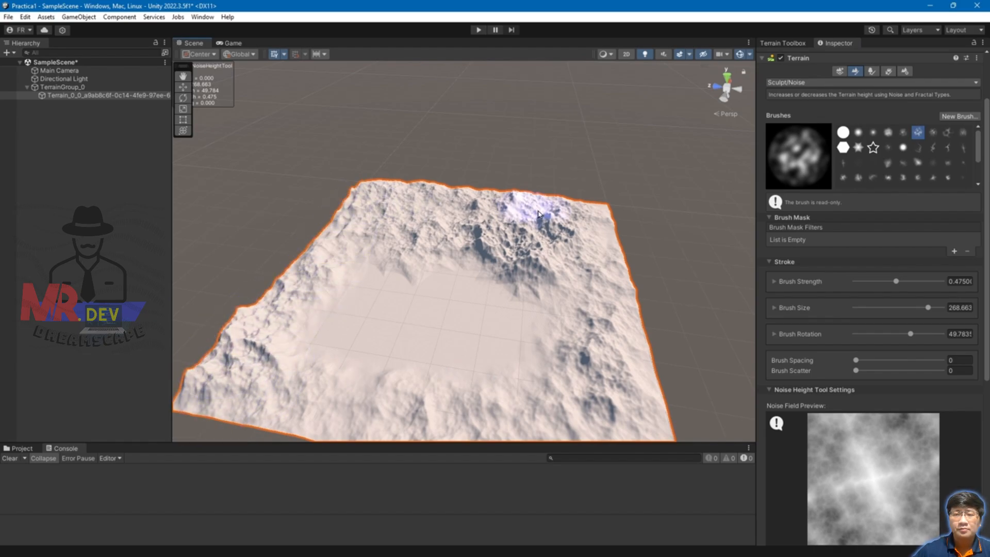
mouse_move(539, 214)
mouse_down()
mouse_move(593, 209)
mouse_move(597, 354)
mouse_move(652, 431)
mouse_move(652, 391)
mouse_up()
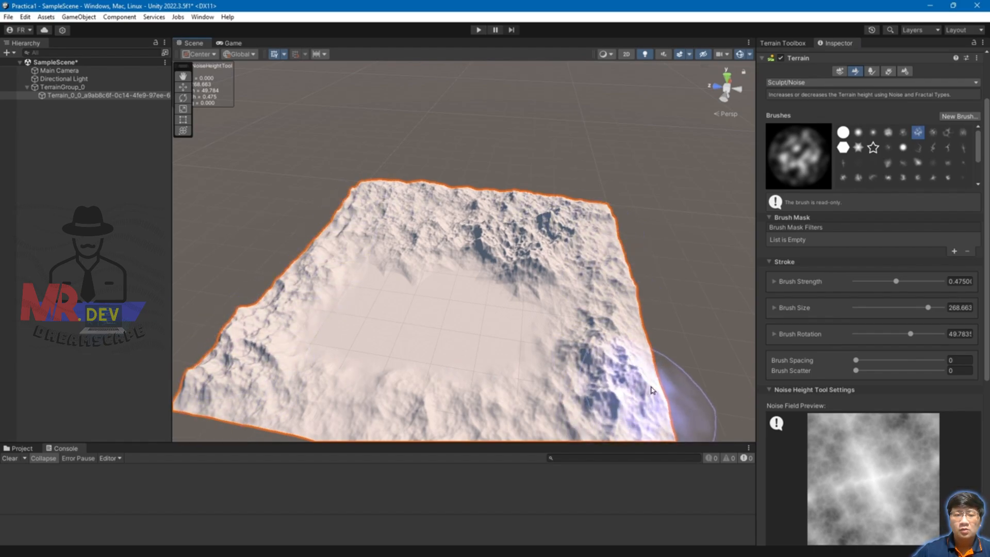
Try the Value and Voronoi noise types in the Domain Settings and enlarge the Voronoi pattern in the Noise Field Preview.
middle_drag(652, 391, 650, 354)
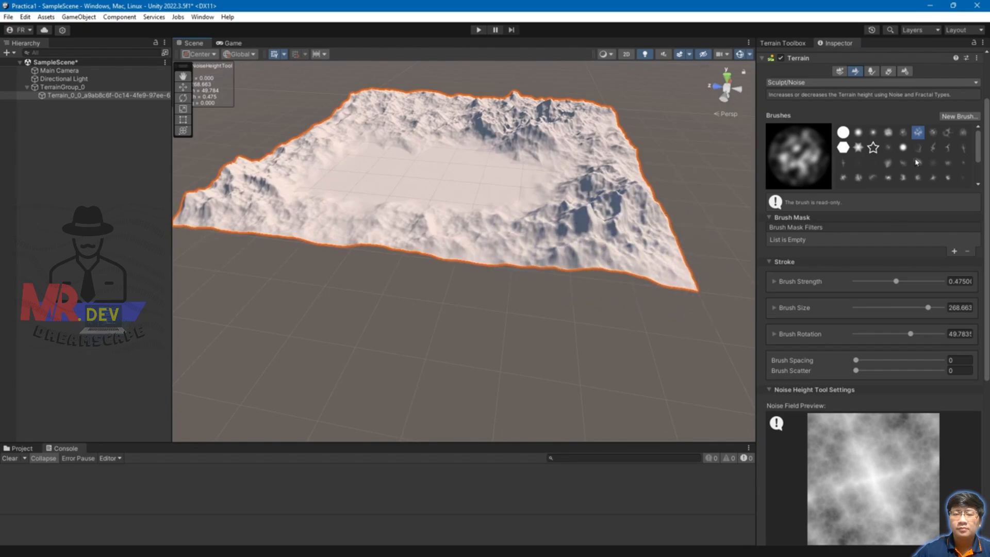
scroll(910, 441, down, 3)
scroll(969, 438, down, 3)
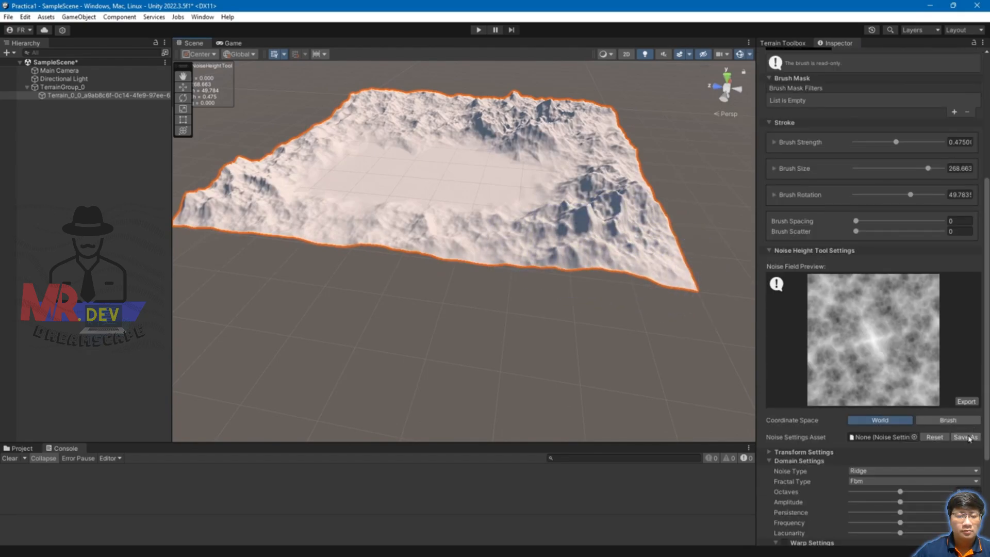
scroll(906, 353, up, 2)
click(772, 463)
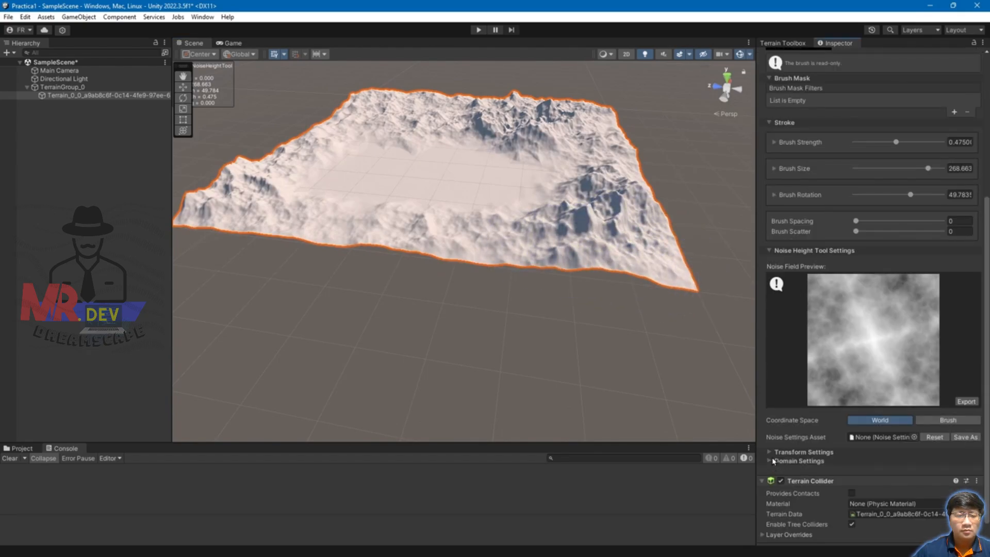
click(770, 461)
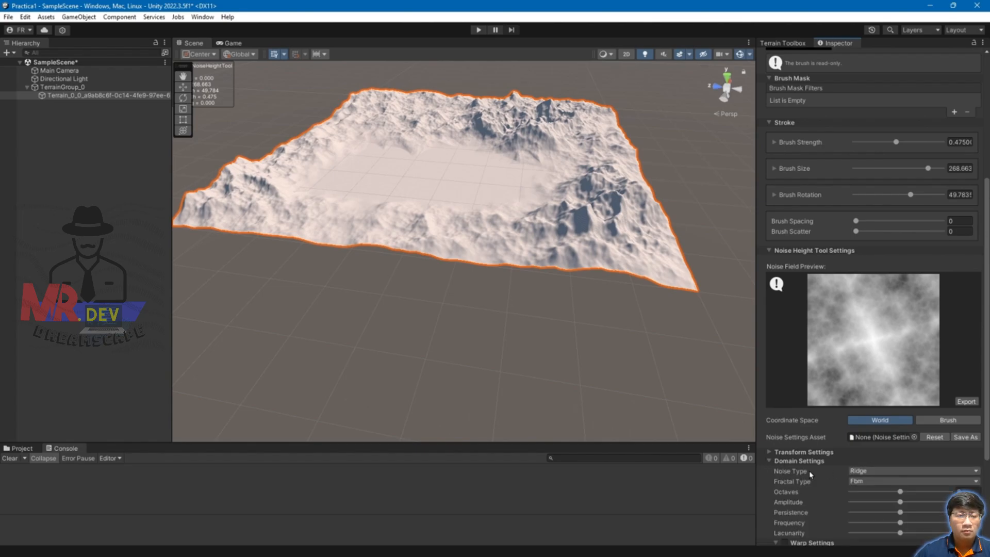
click(884, 483)
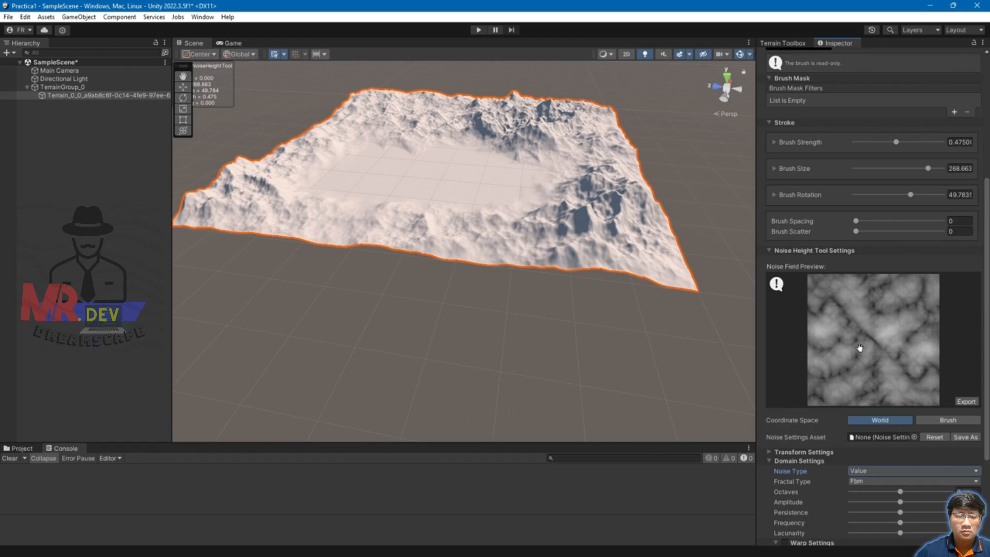
click(884, 494)
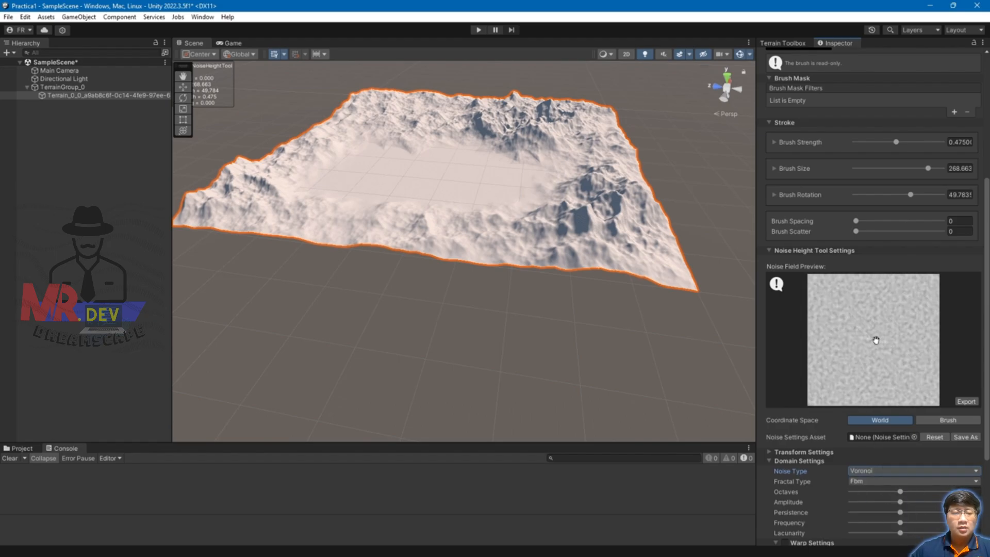
scroll(877, 340, up, 10)
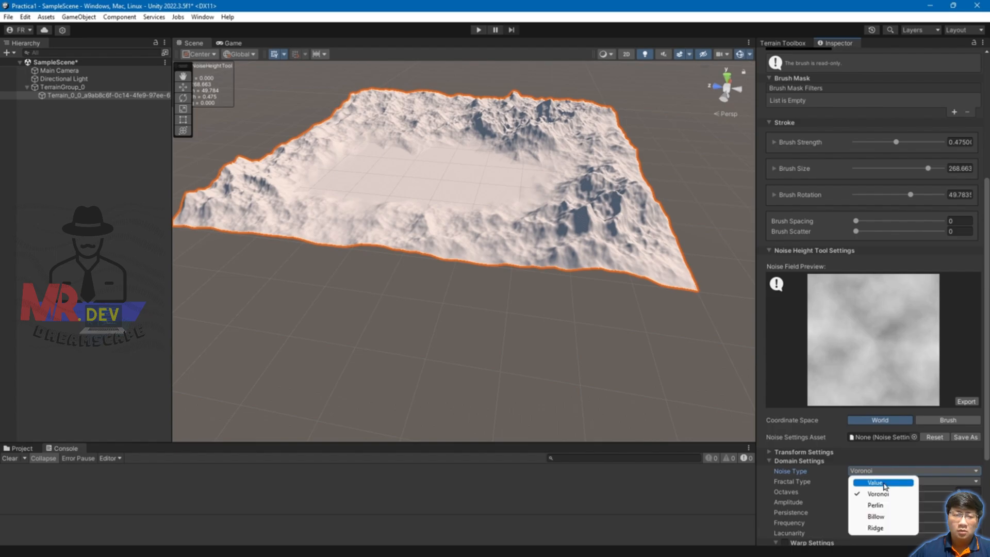
Set the Noise Type to Value and sculpt noise over the flat area in the tile's centre.
click(884, 483)
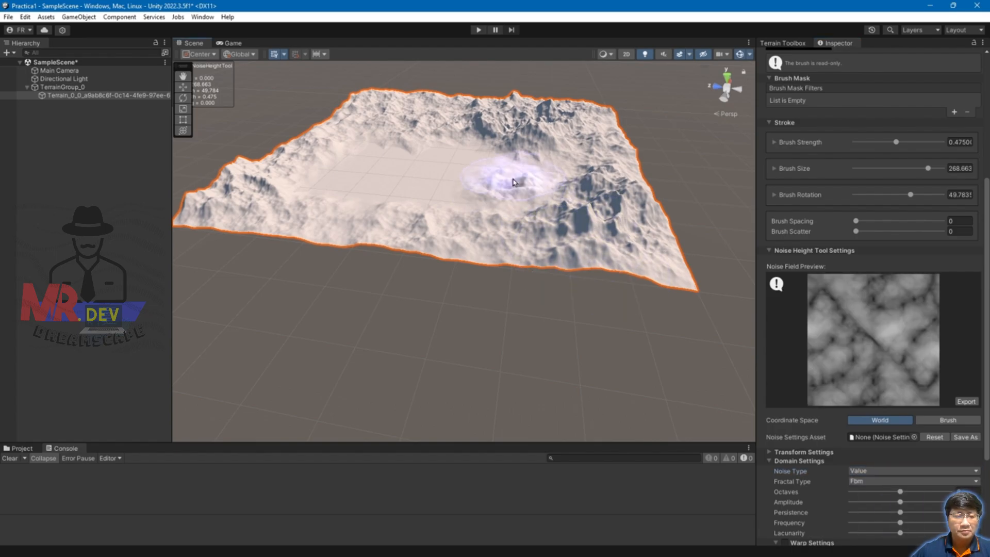
drag(395, 153, 561, 183)
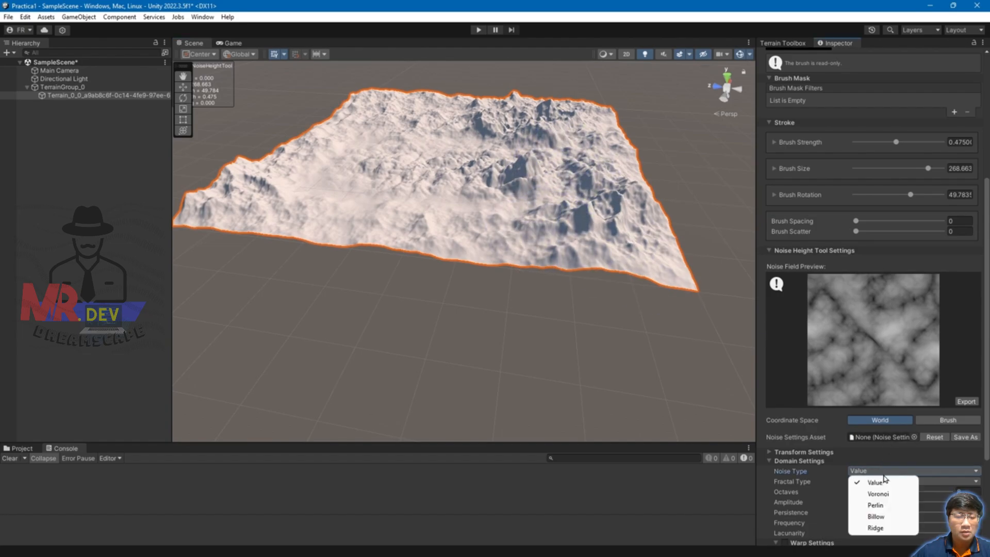
Try the Perlin and Billow noise types, and set the Noise Type to Ridge.
click(883, 507)
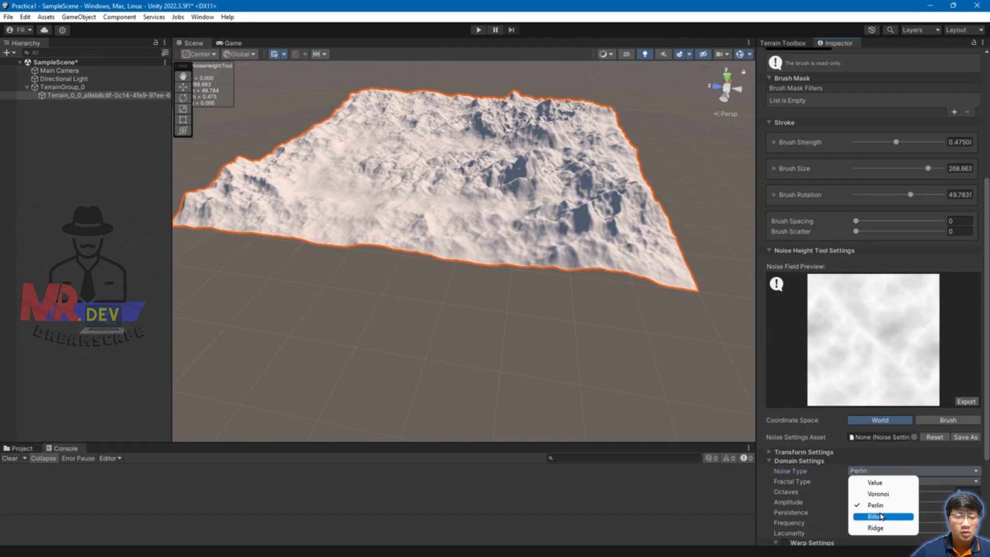
click(882, 517)
click(878, 528)
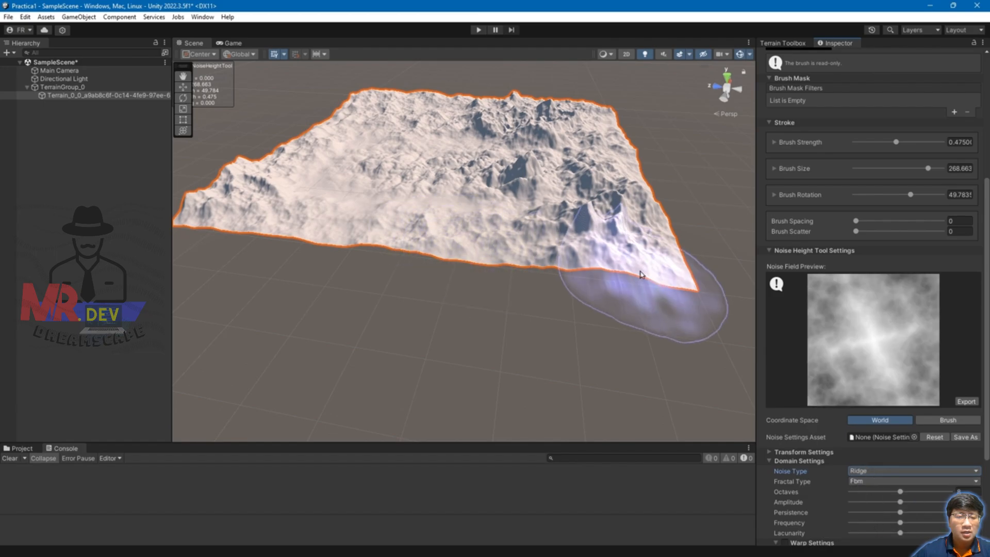
alt+drag(665, 305, 475, 189)
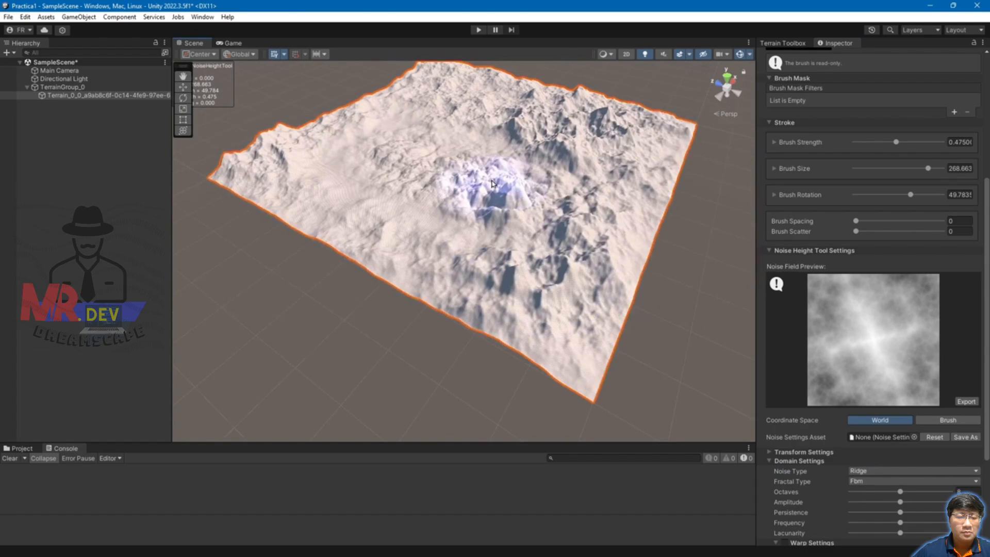
scroll(888, 259, up, 6)
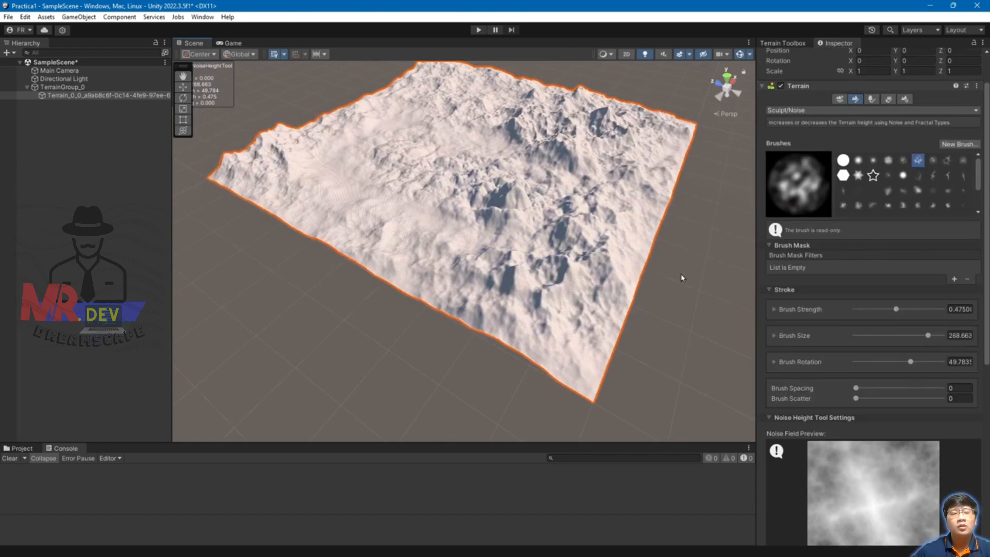
scroll(784, 327, down, 7)
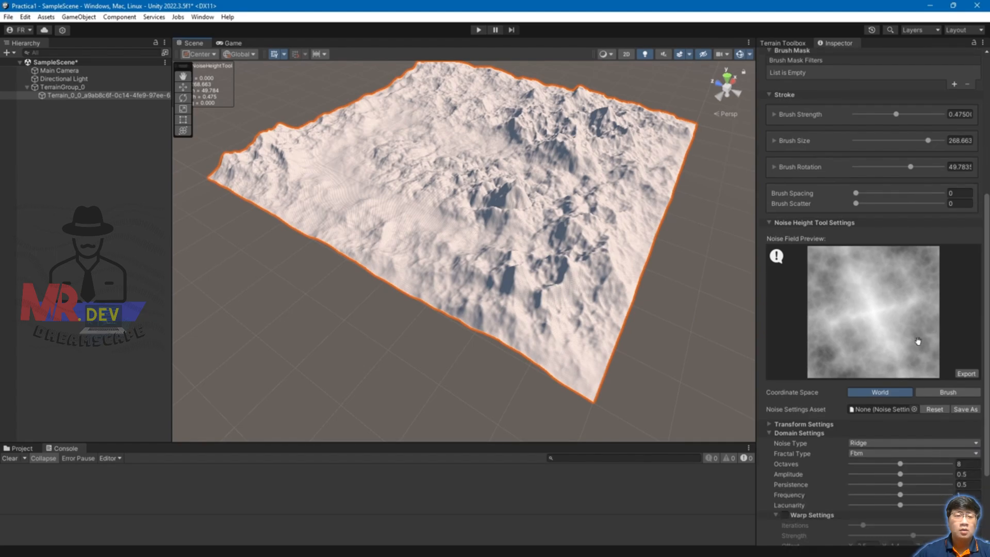